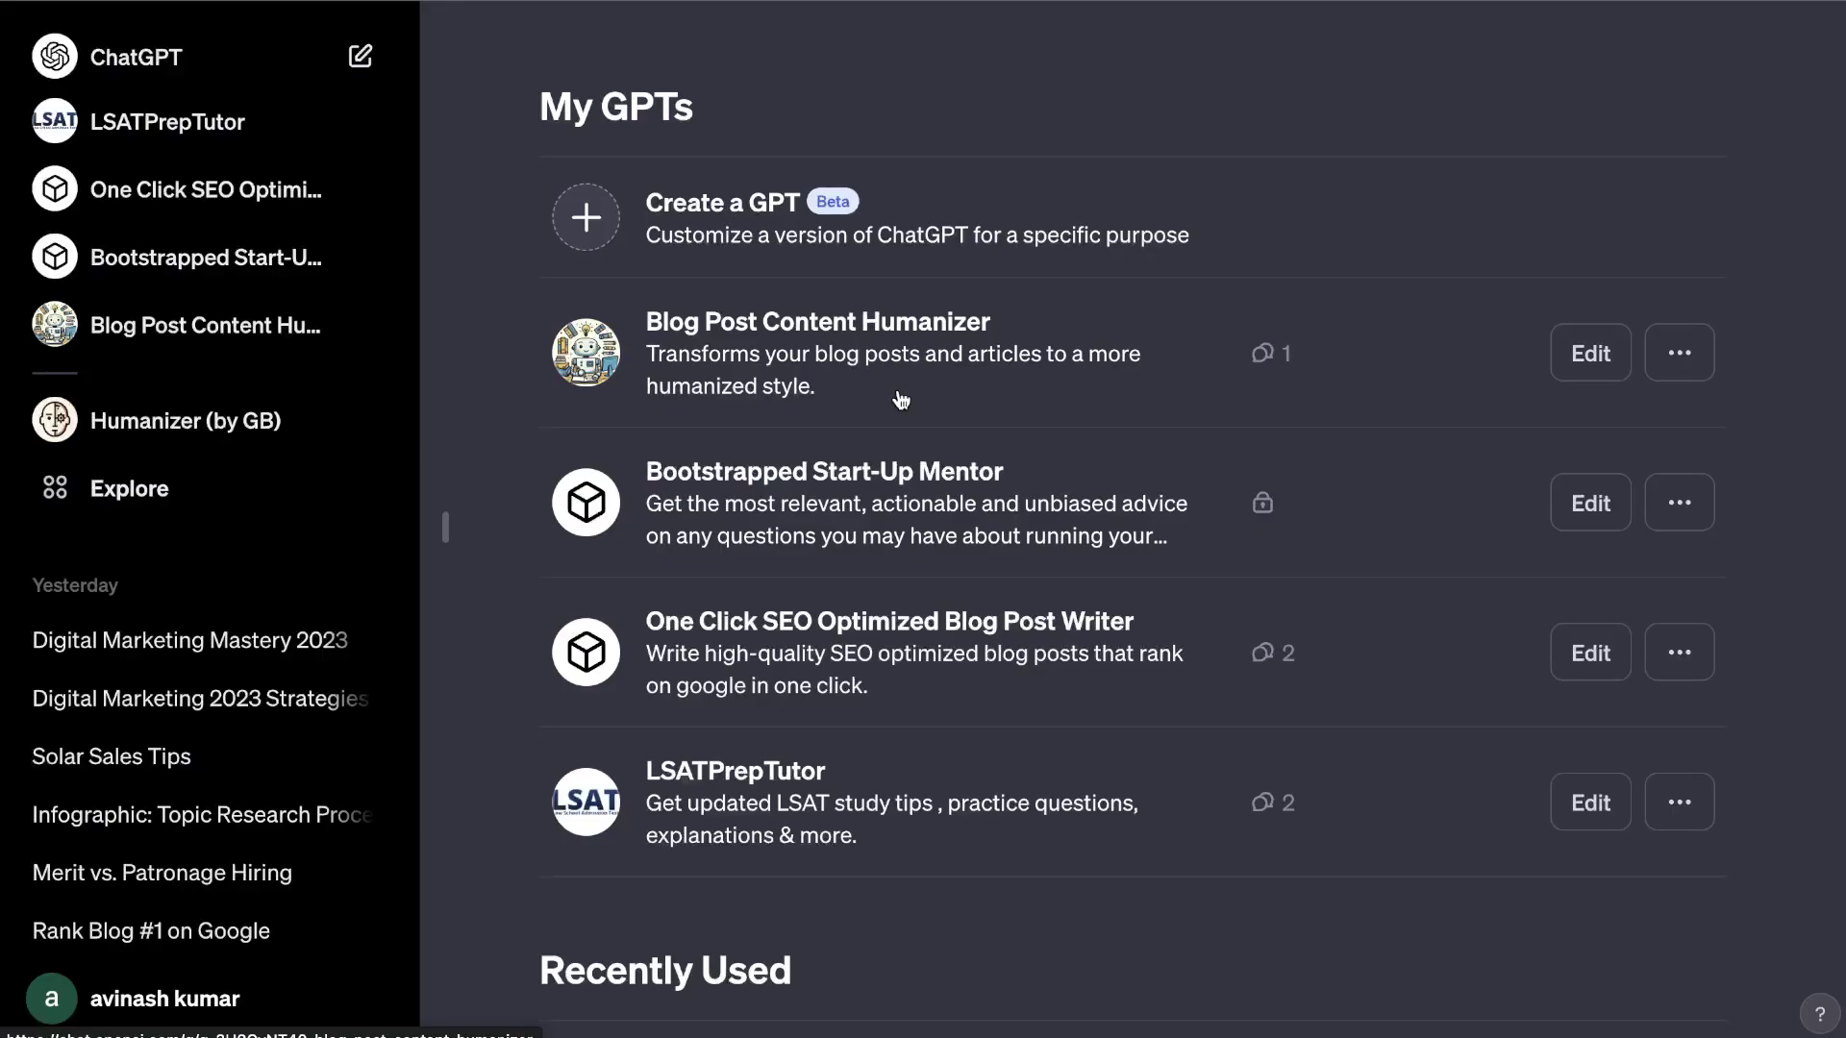
Scroll down the Lingo Blocks Featured page past the first GPT cards.
{"action": "scroll", "coordinate": [901, 400], "scroll_direction": "down", "scroll_amount": 1}
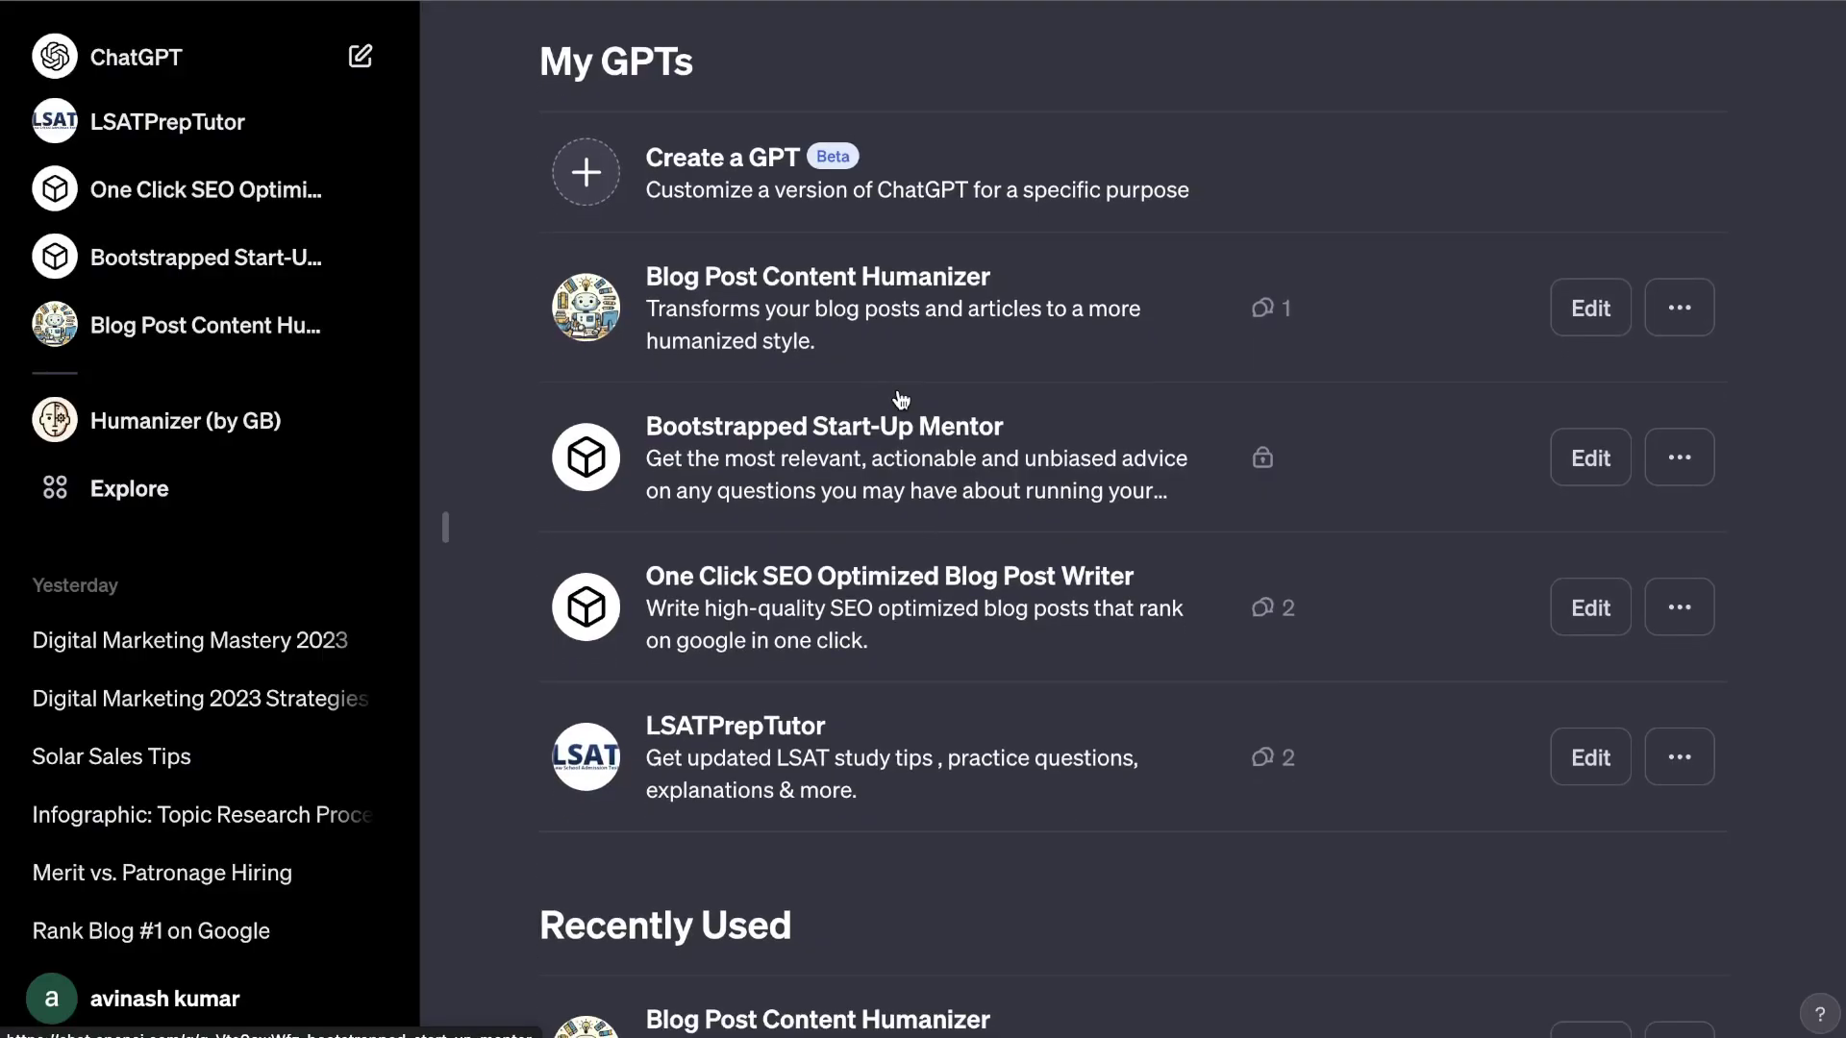
{"action": "scroll", "coordinate": [901, 400], "scroll_direction": "down", "scroll_amount": 3}
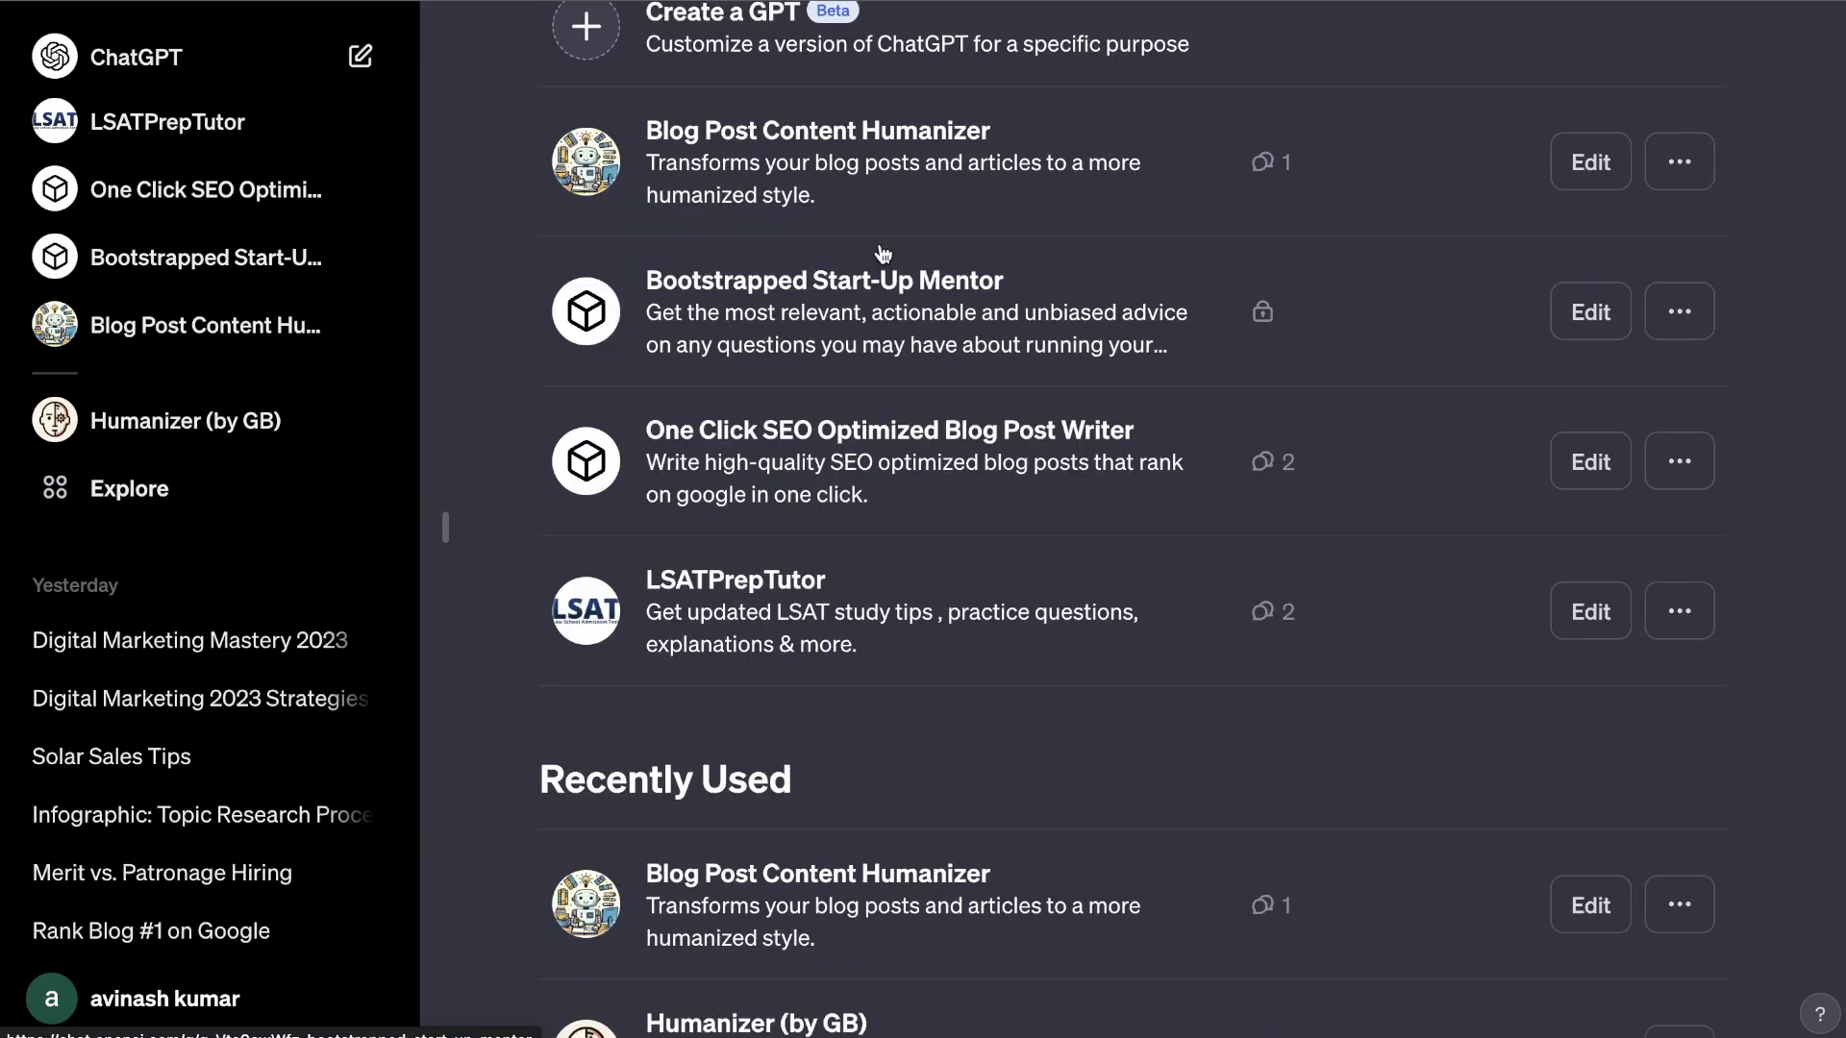
{"action": "scroll", "coordinate": [882, 253], "scroll_direction": "down", "scroll_amount": 4}
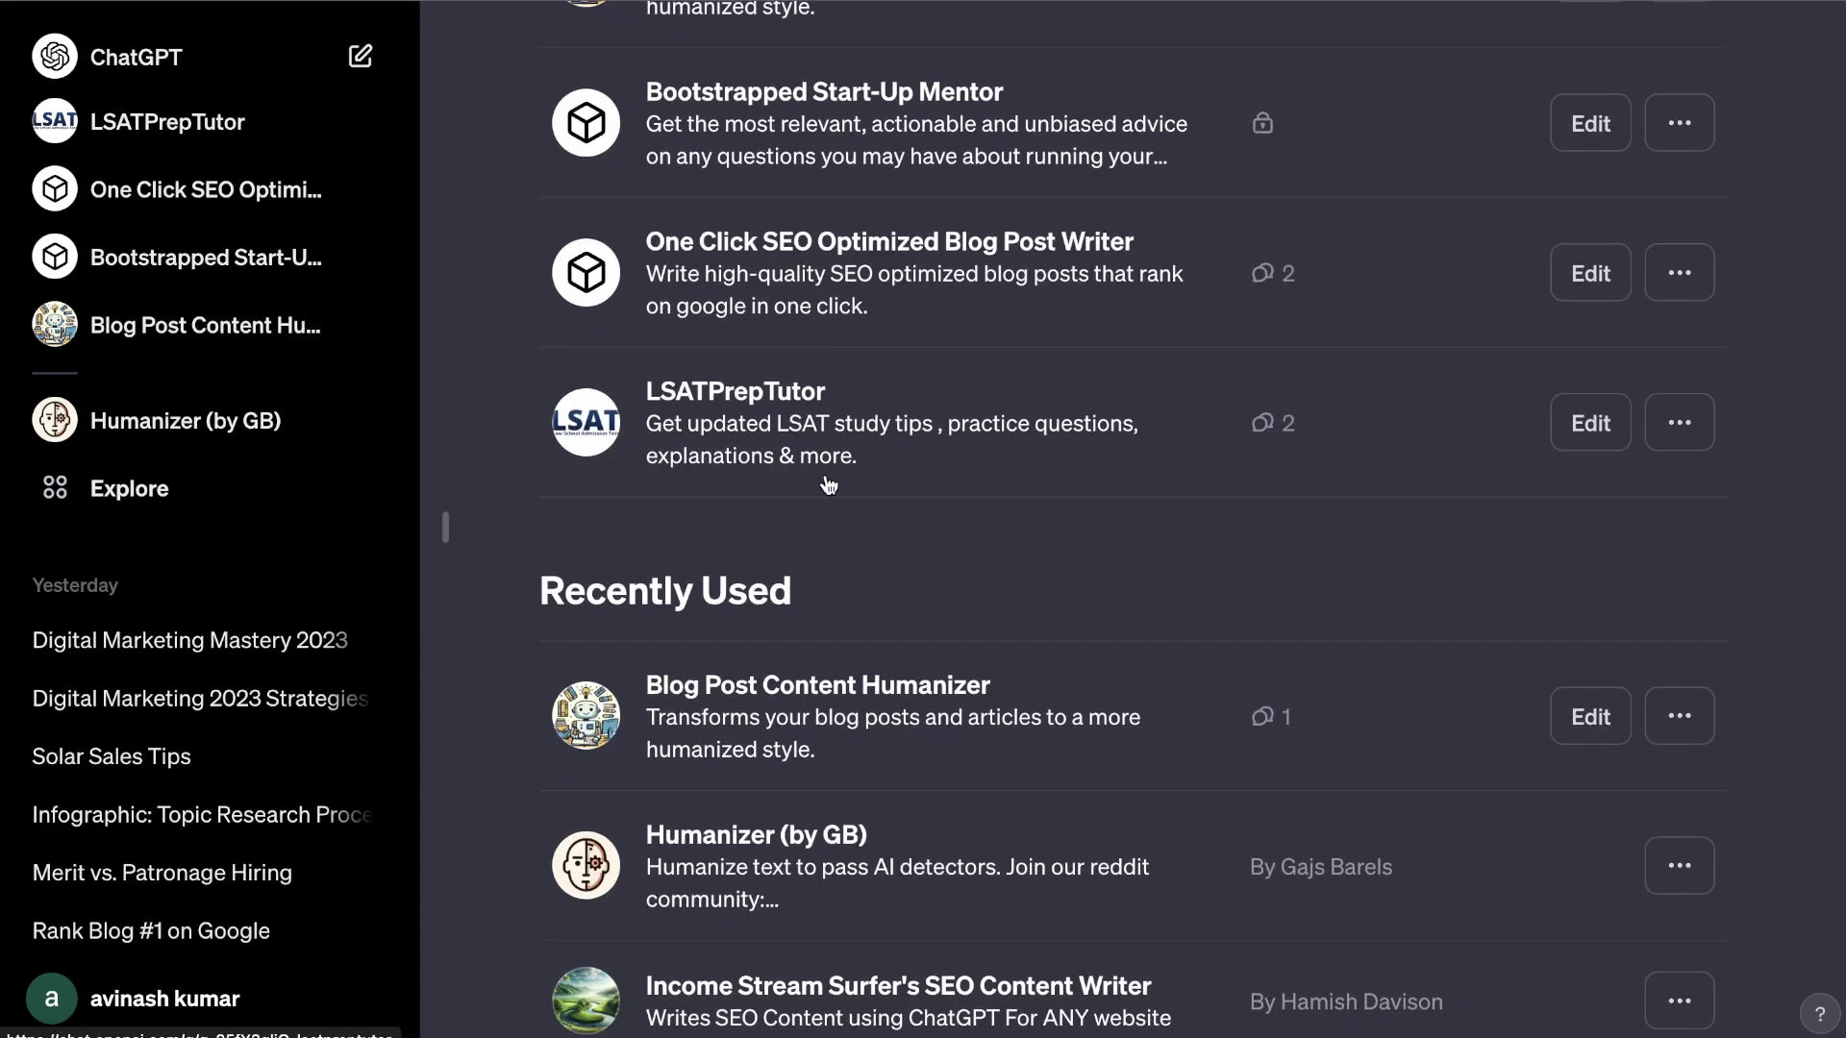
{"action": "scroll", "coordinate": [829, 484], "scroll_direction": "down", "scroll_amount": 10}
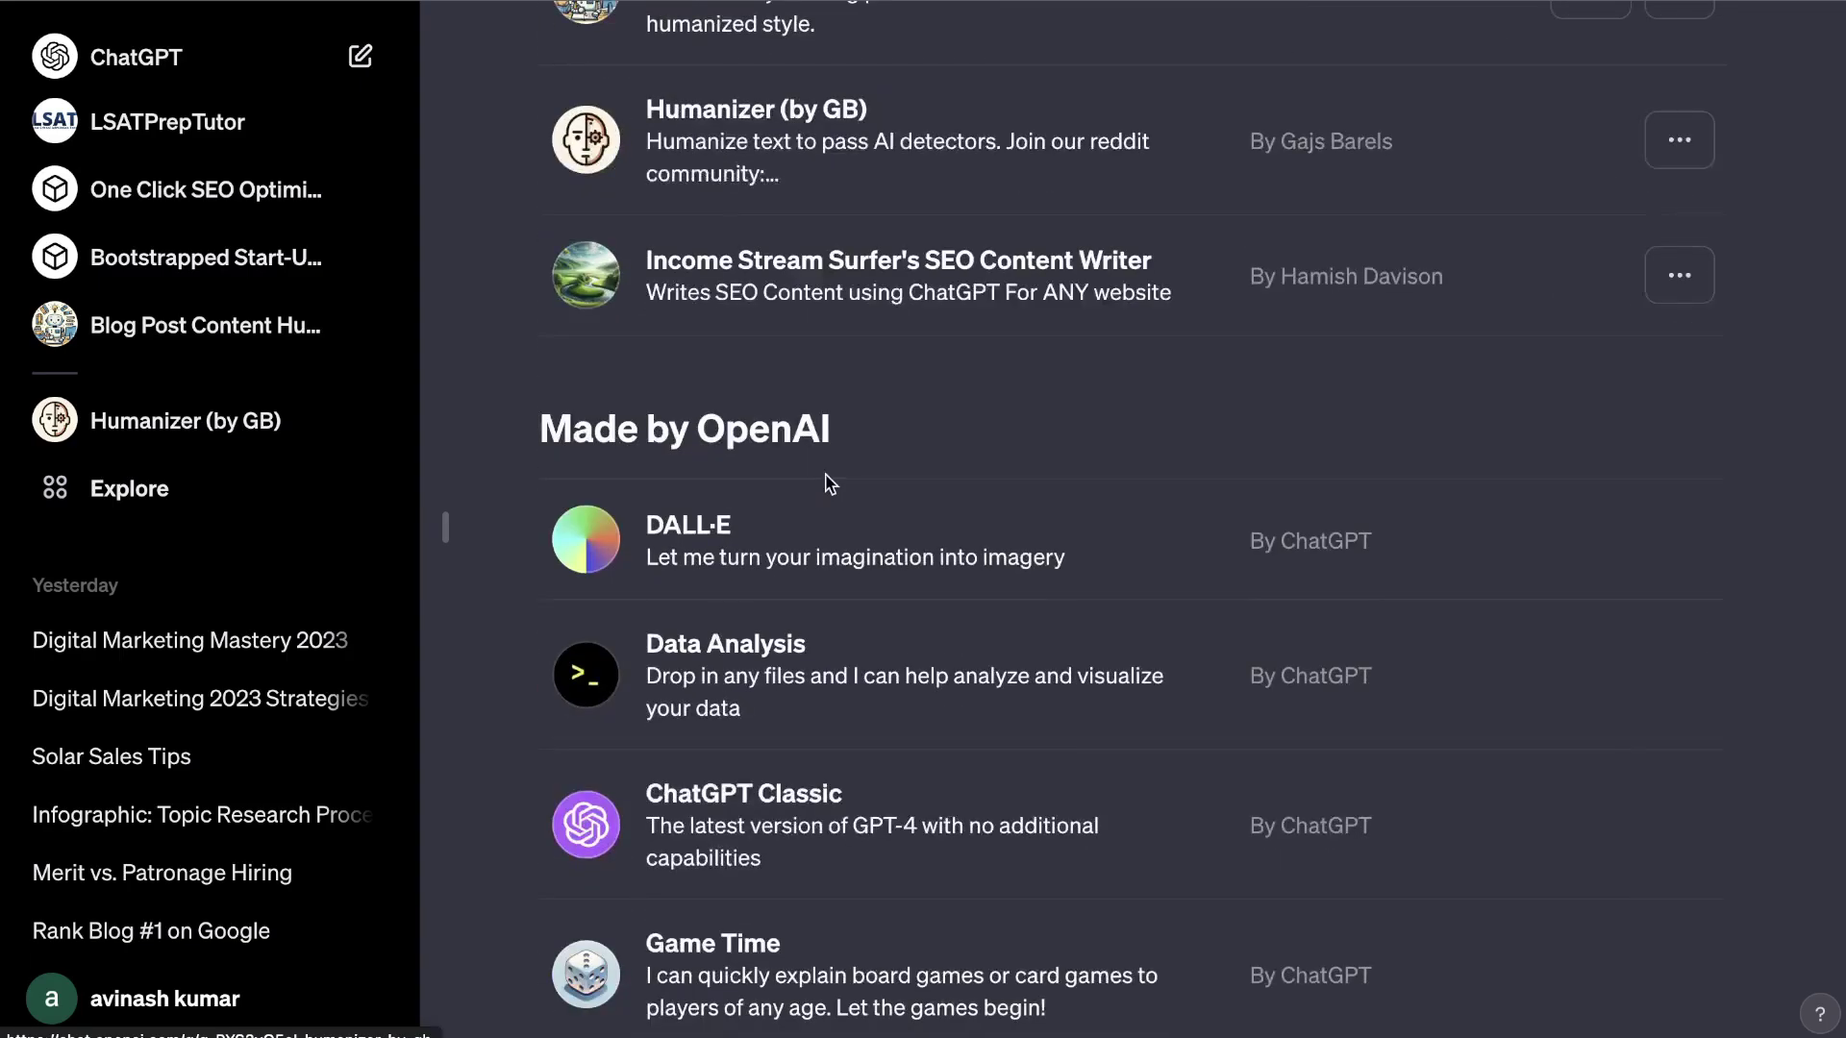
{"action": "scroll", "coordinate": [830, 484], "scroll_direction": "down", "scroll_amount": 2}
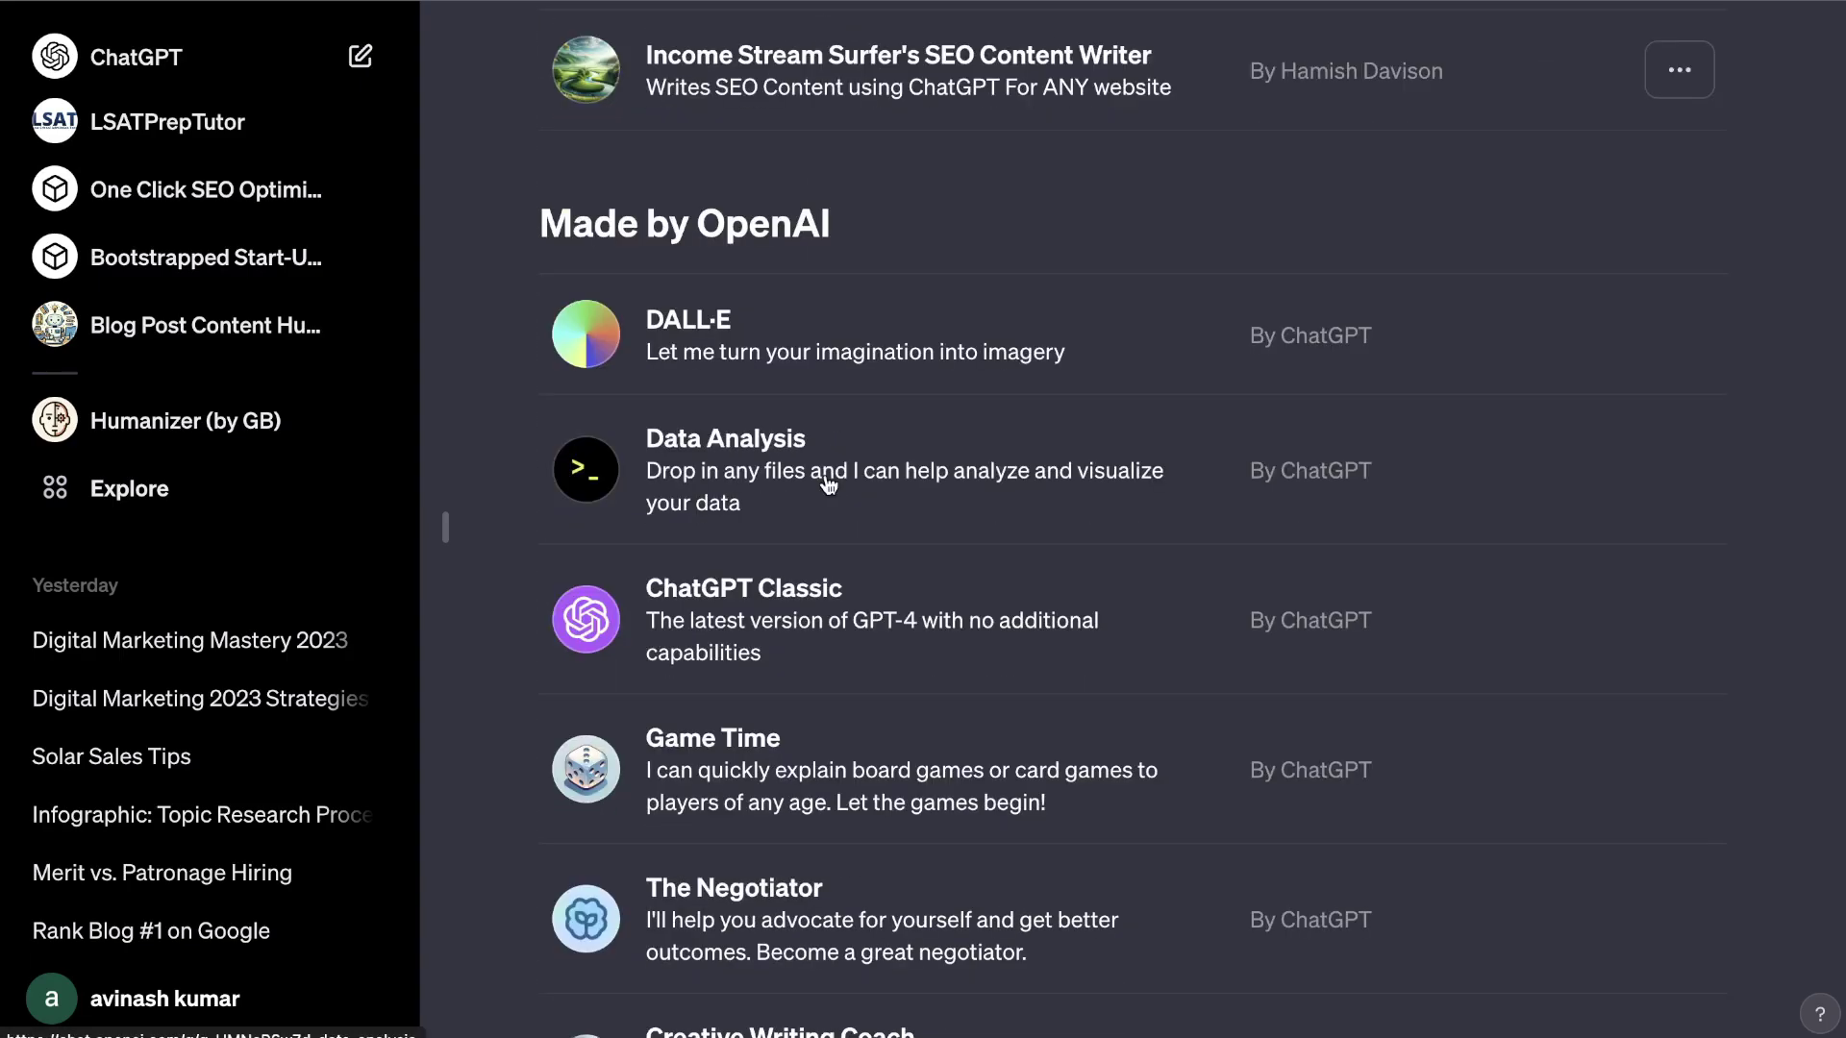
{"action": "scroll", "coordinate": [828, 483], "scroll_direction": "down", "scroll_amount": 3}
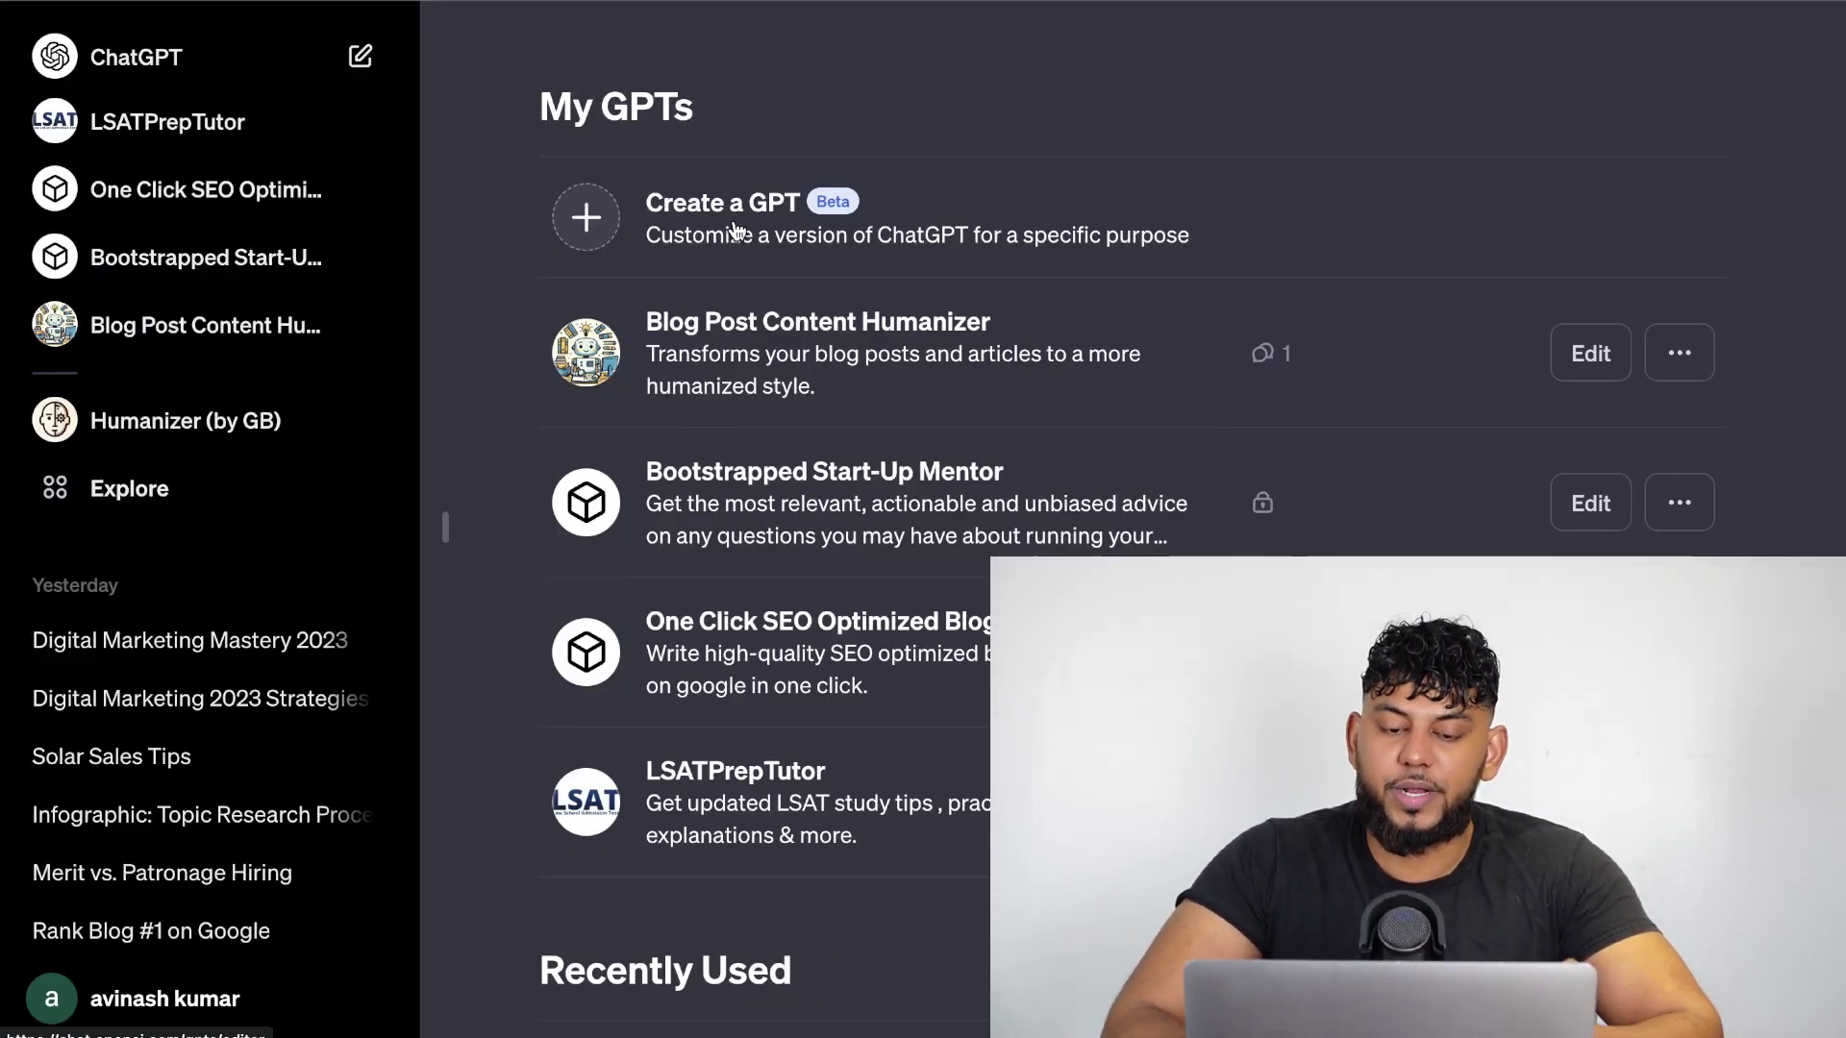
Preview a new custom GPT draft's builder greeting, then return to My GPTs and scroll further down.
{"action": "left_click", "coordinate": [735, 231]}
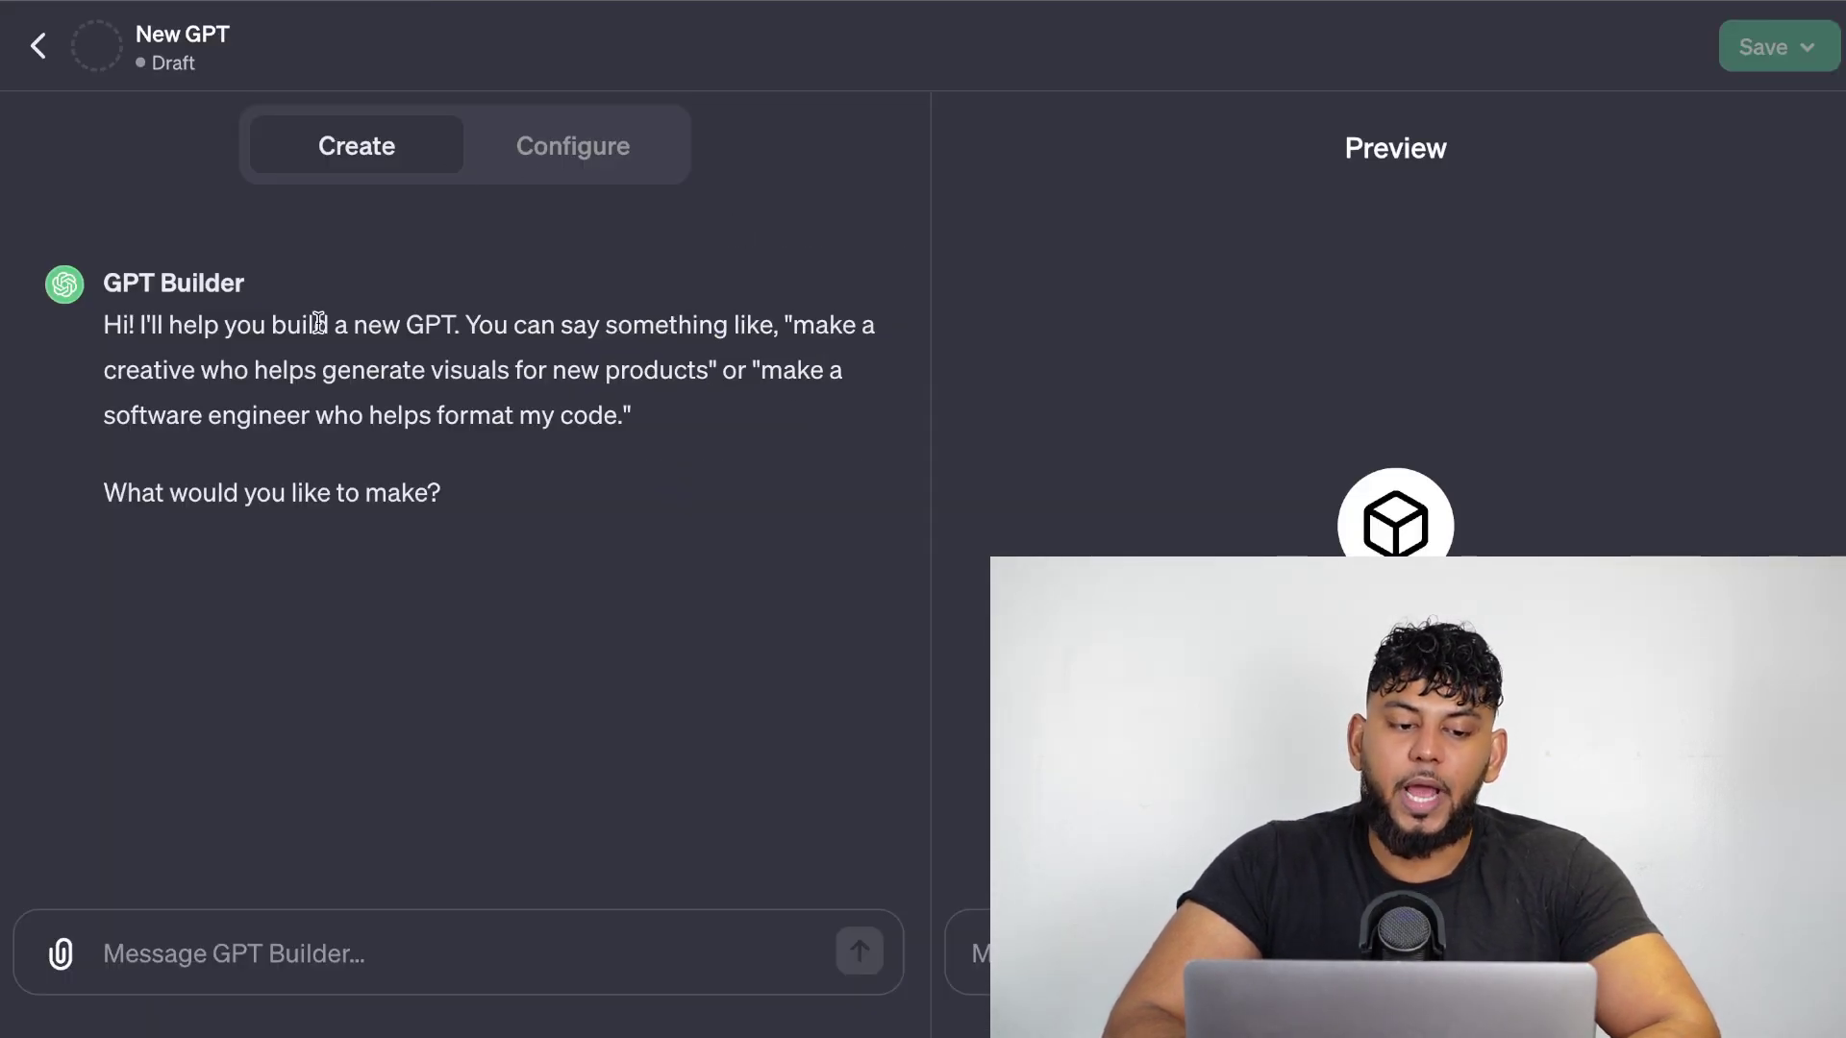
{"action": "left_click_drag", "start_coordinate": [487, 499], "coordinate": [106, 317]}
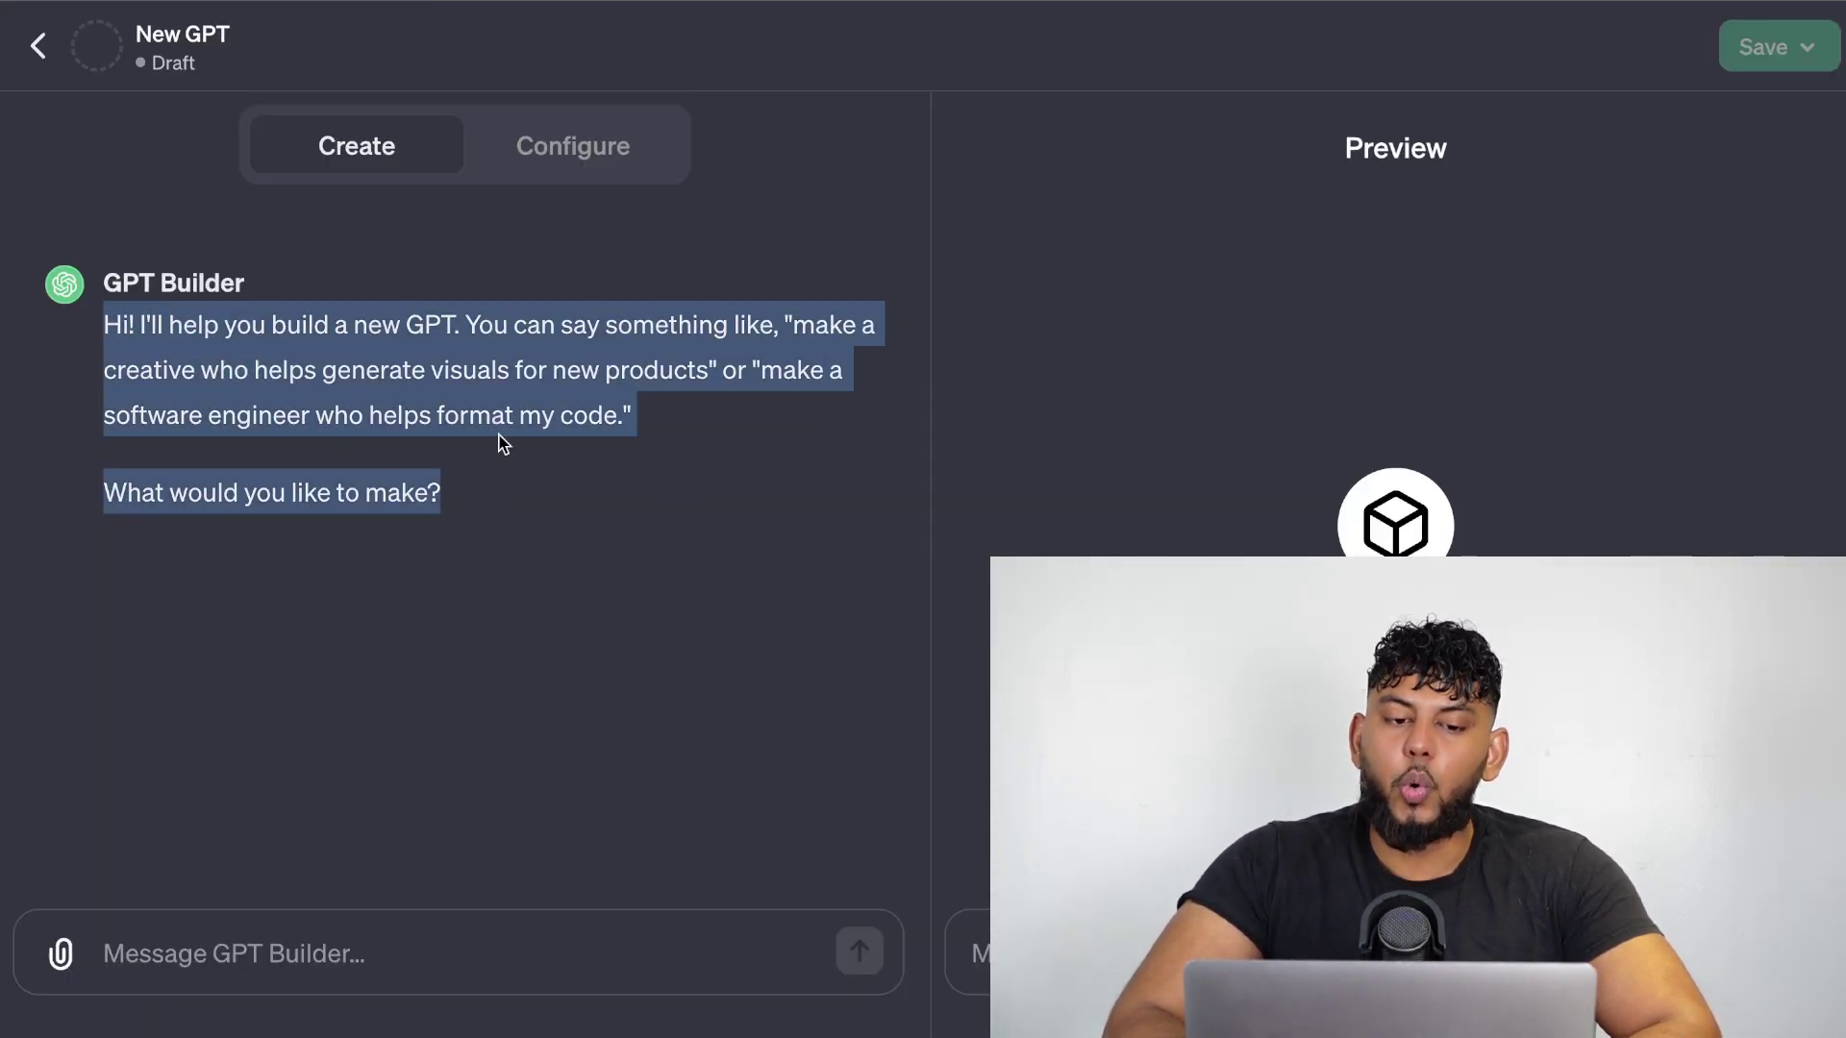
{"action": "left_click", "coordinate": [515, 471]}
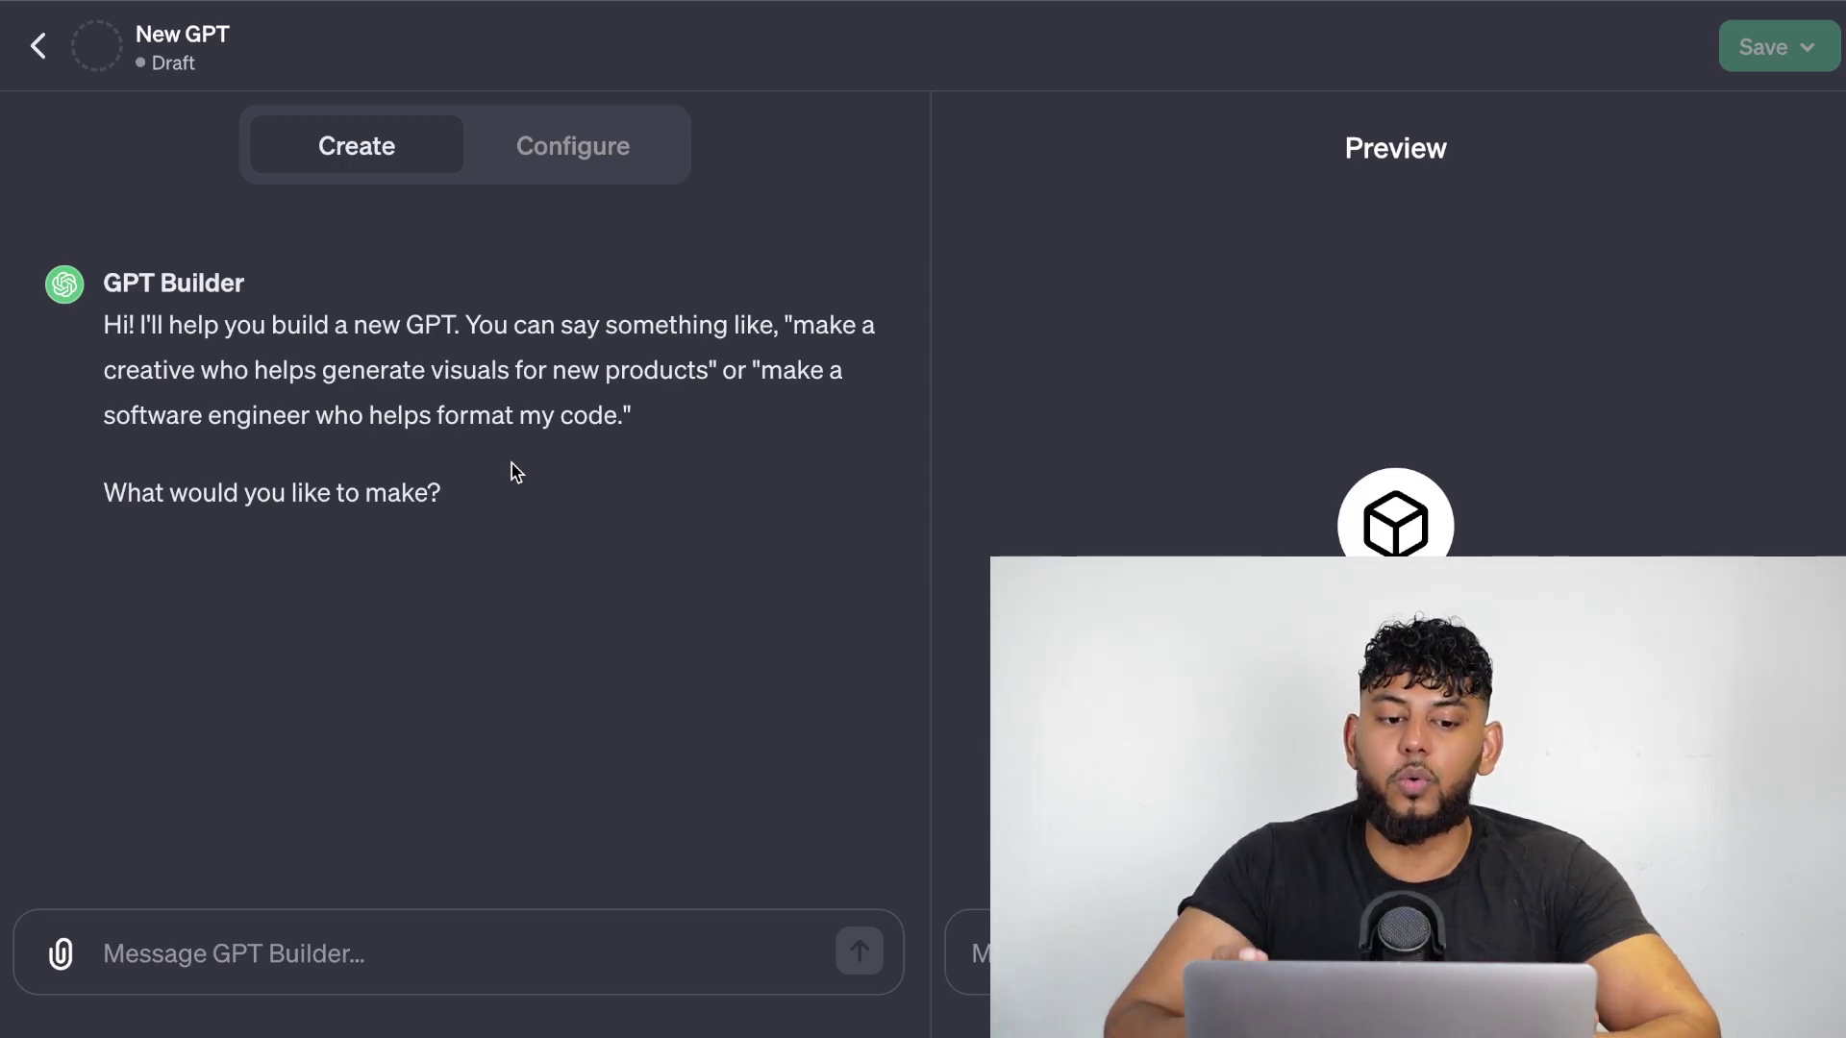
{"action": "left_click", "coordinate": [38, 48]}
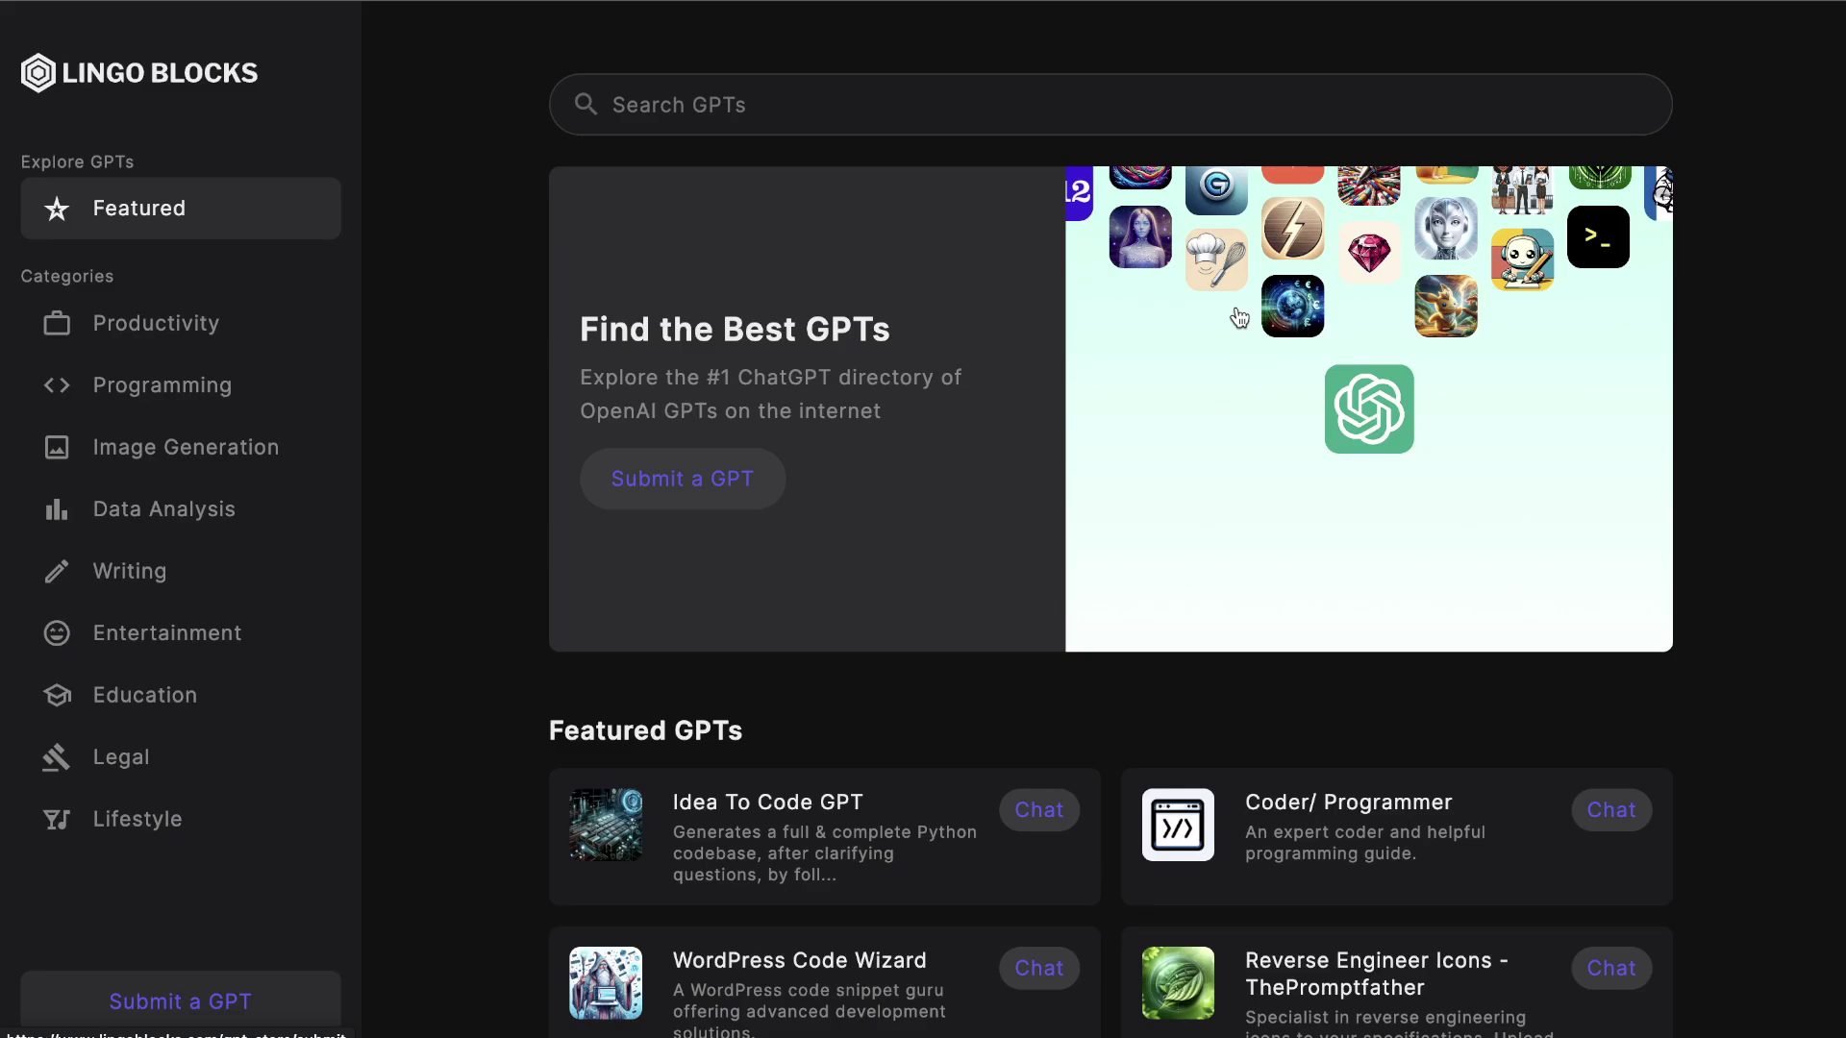
{"action": "scroll", "coordinate": [1239, 317], "scroll_direction": "down", "scroll_amount": 3}
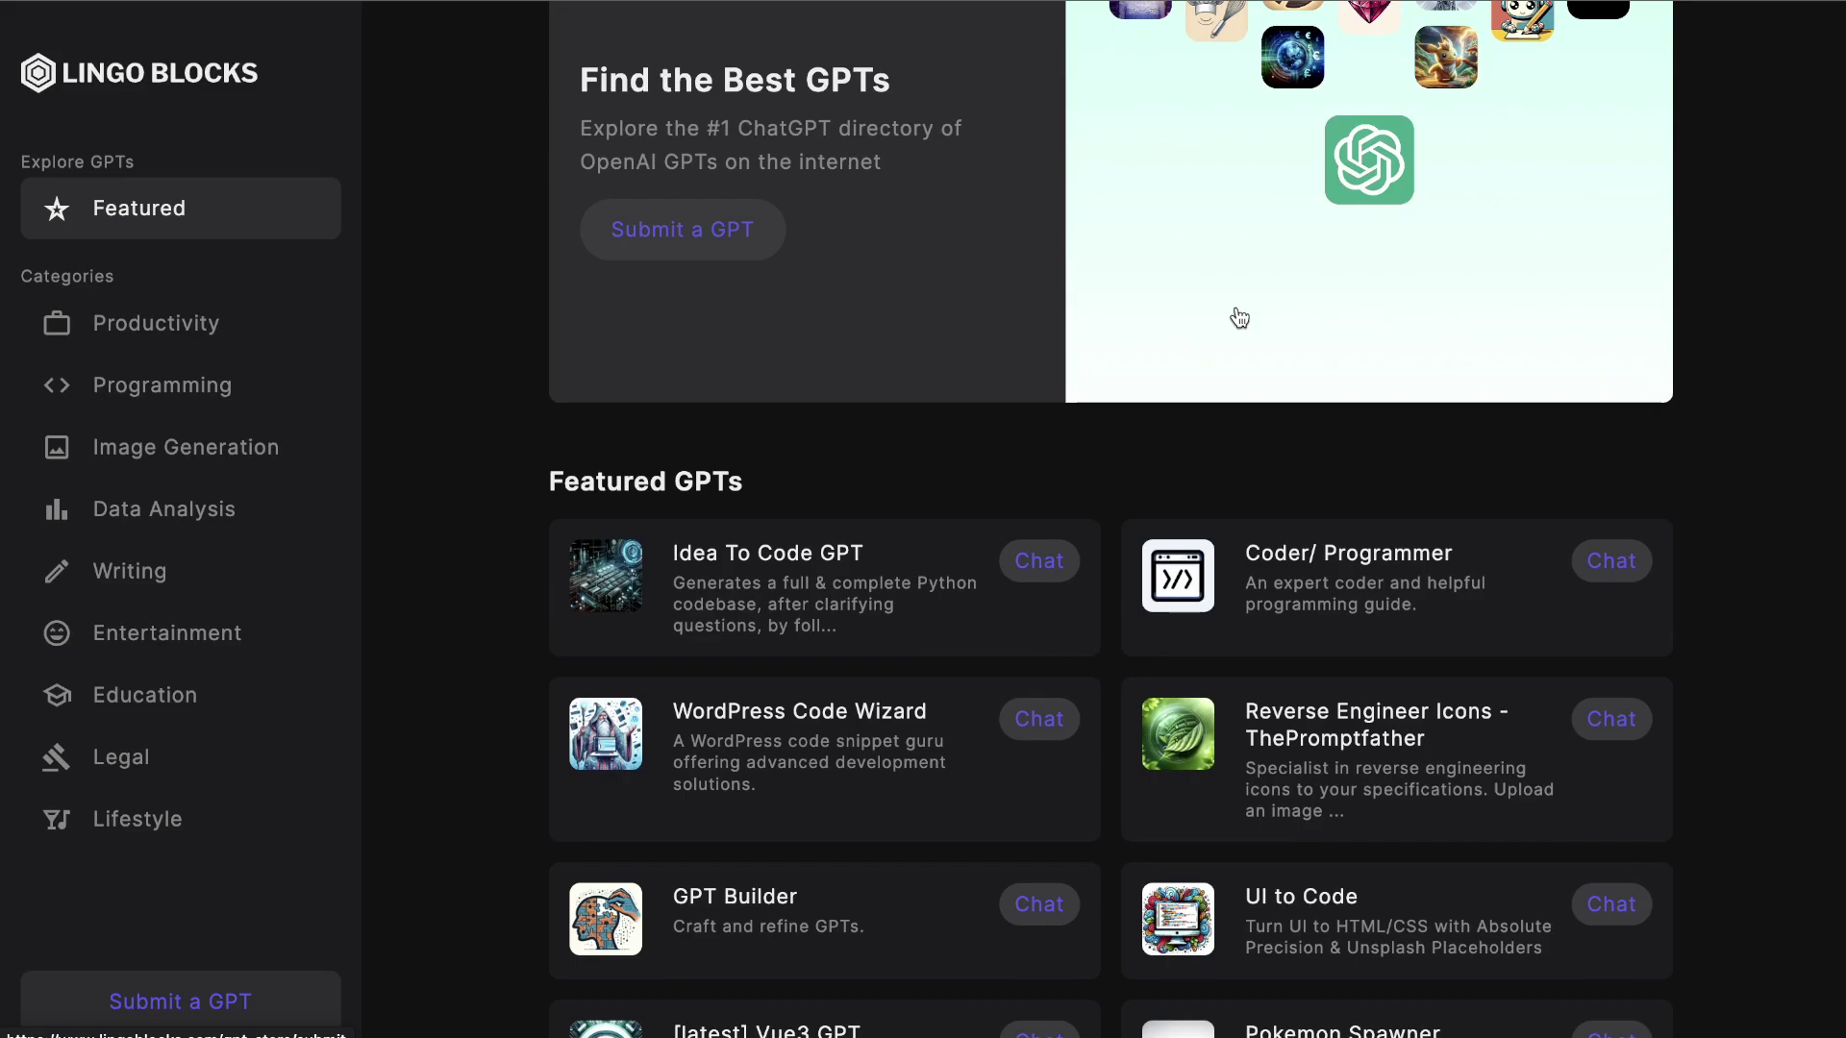
{"action": "scroll", "coordinate": [1240, 318], "scroll_direction": "down", "scroll_amount": 3}
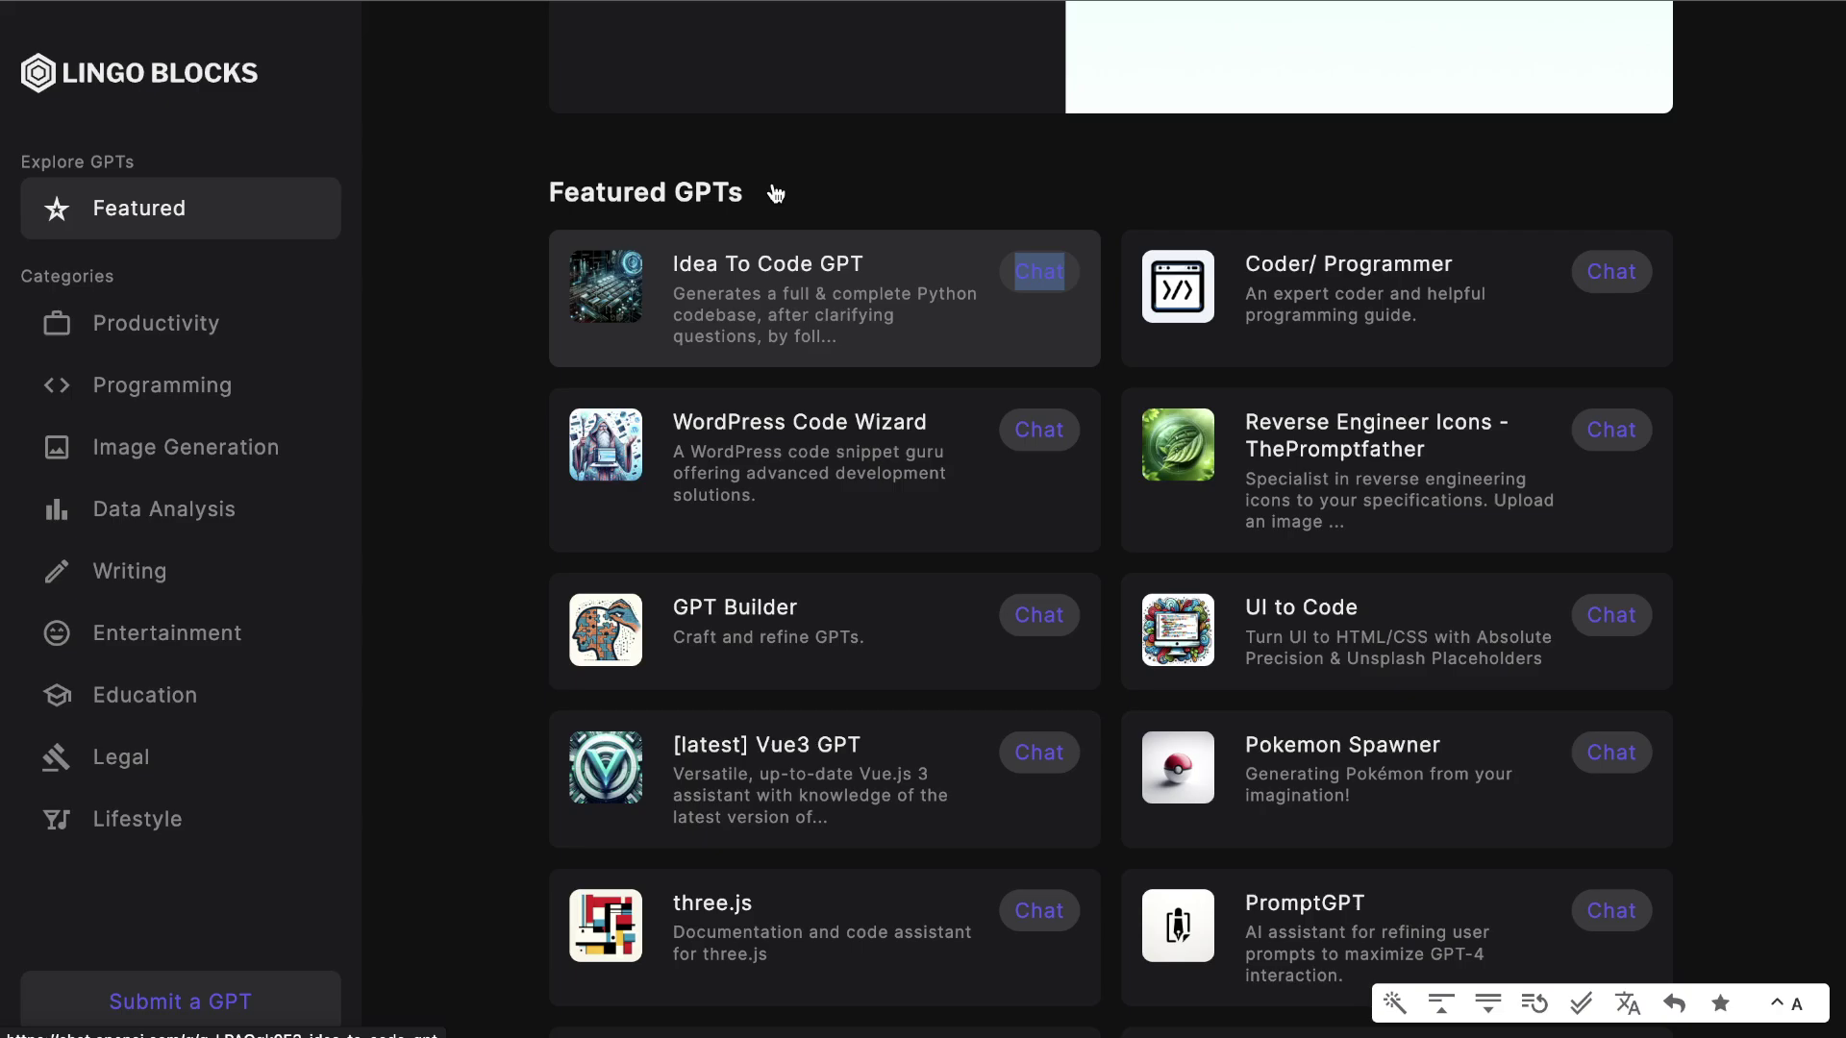
Open Idea To Code GPT in a new tab and start its 'Create a snake game.' chat.
{"action": "right_click", "coordinate": [692, 263]}
{"action": "left_click", "coordinate": [711, 276]}
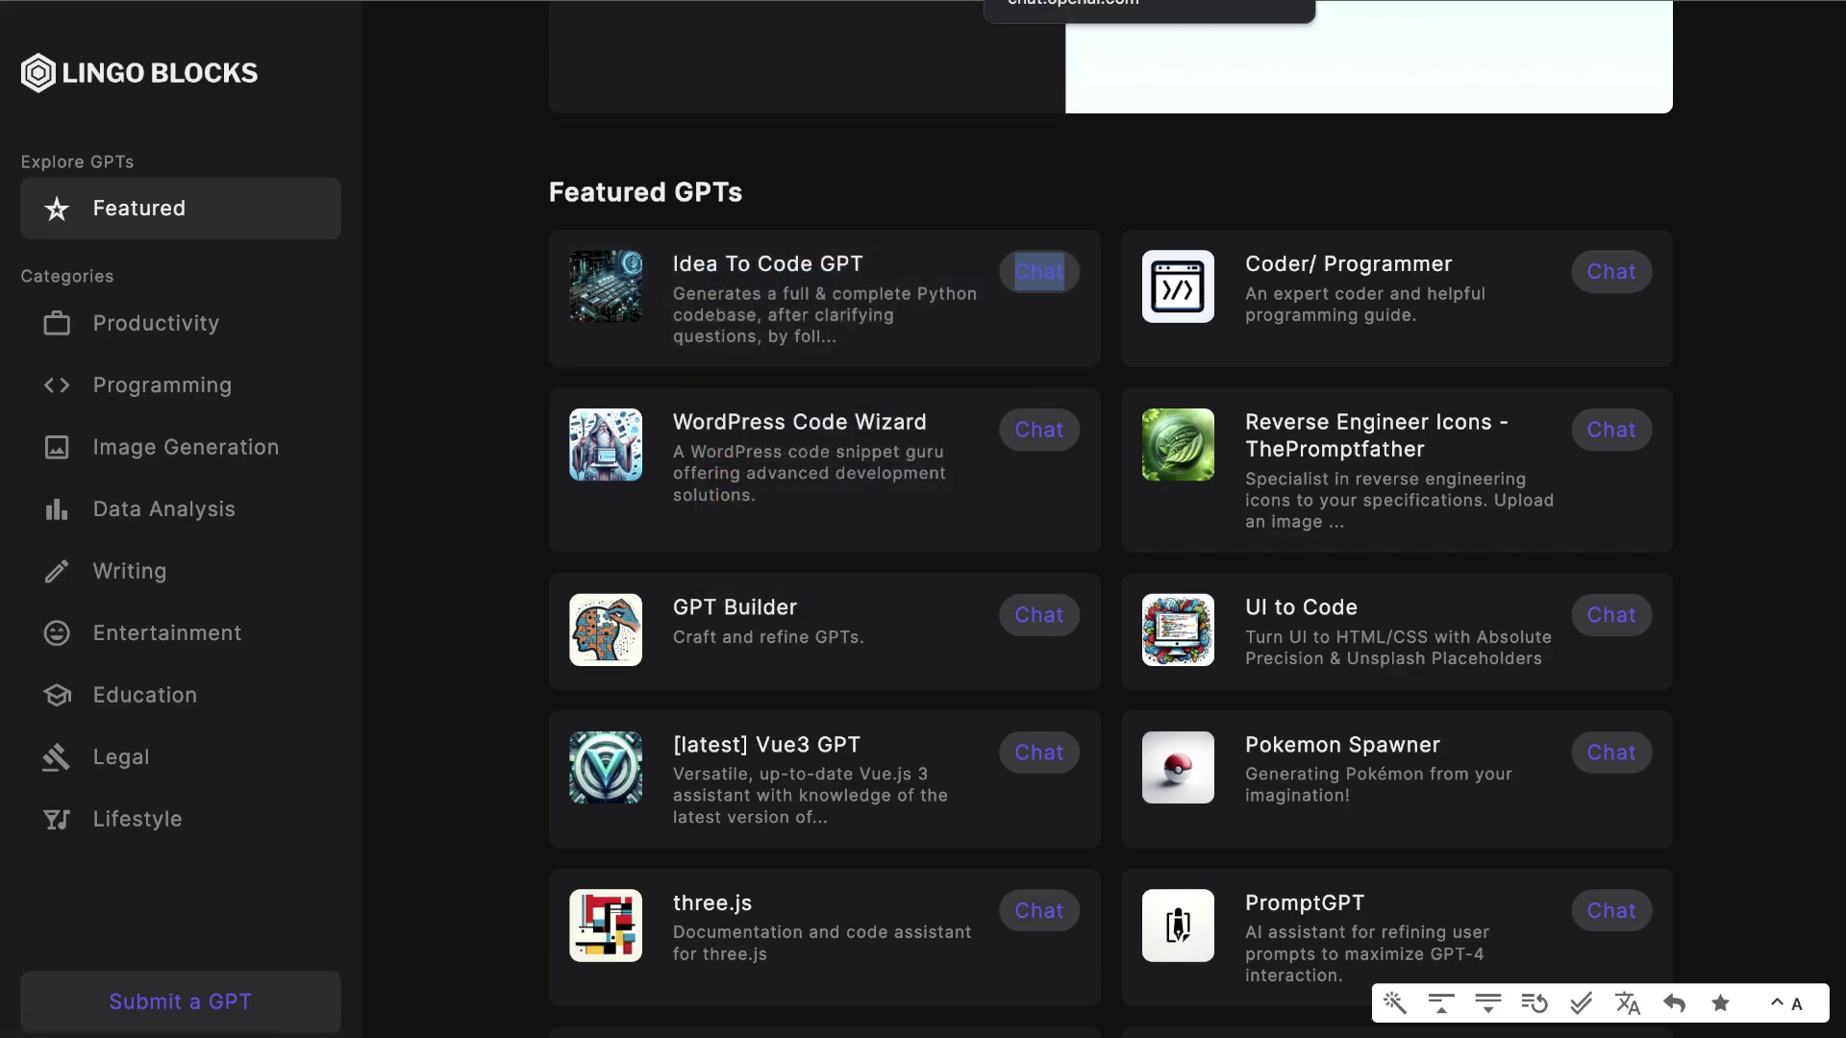
{"action": "key", "text": "ctrl+Tab"}
{"action": "left_click_drag", "start_coordinate": [1000, 363], "coordinate": [1313, 378]}
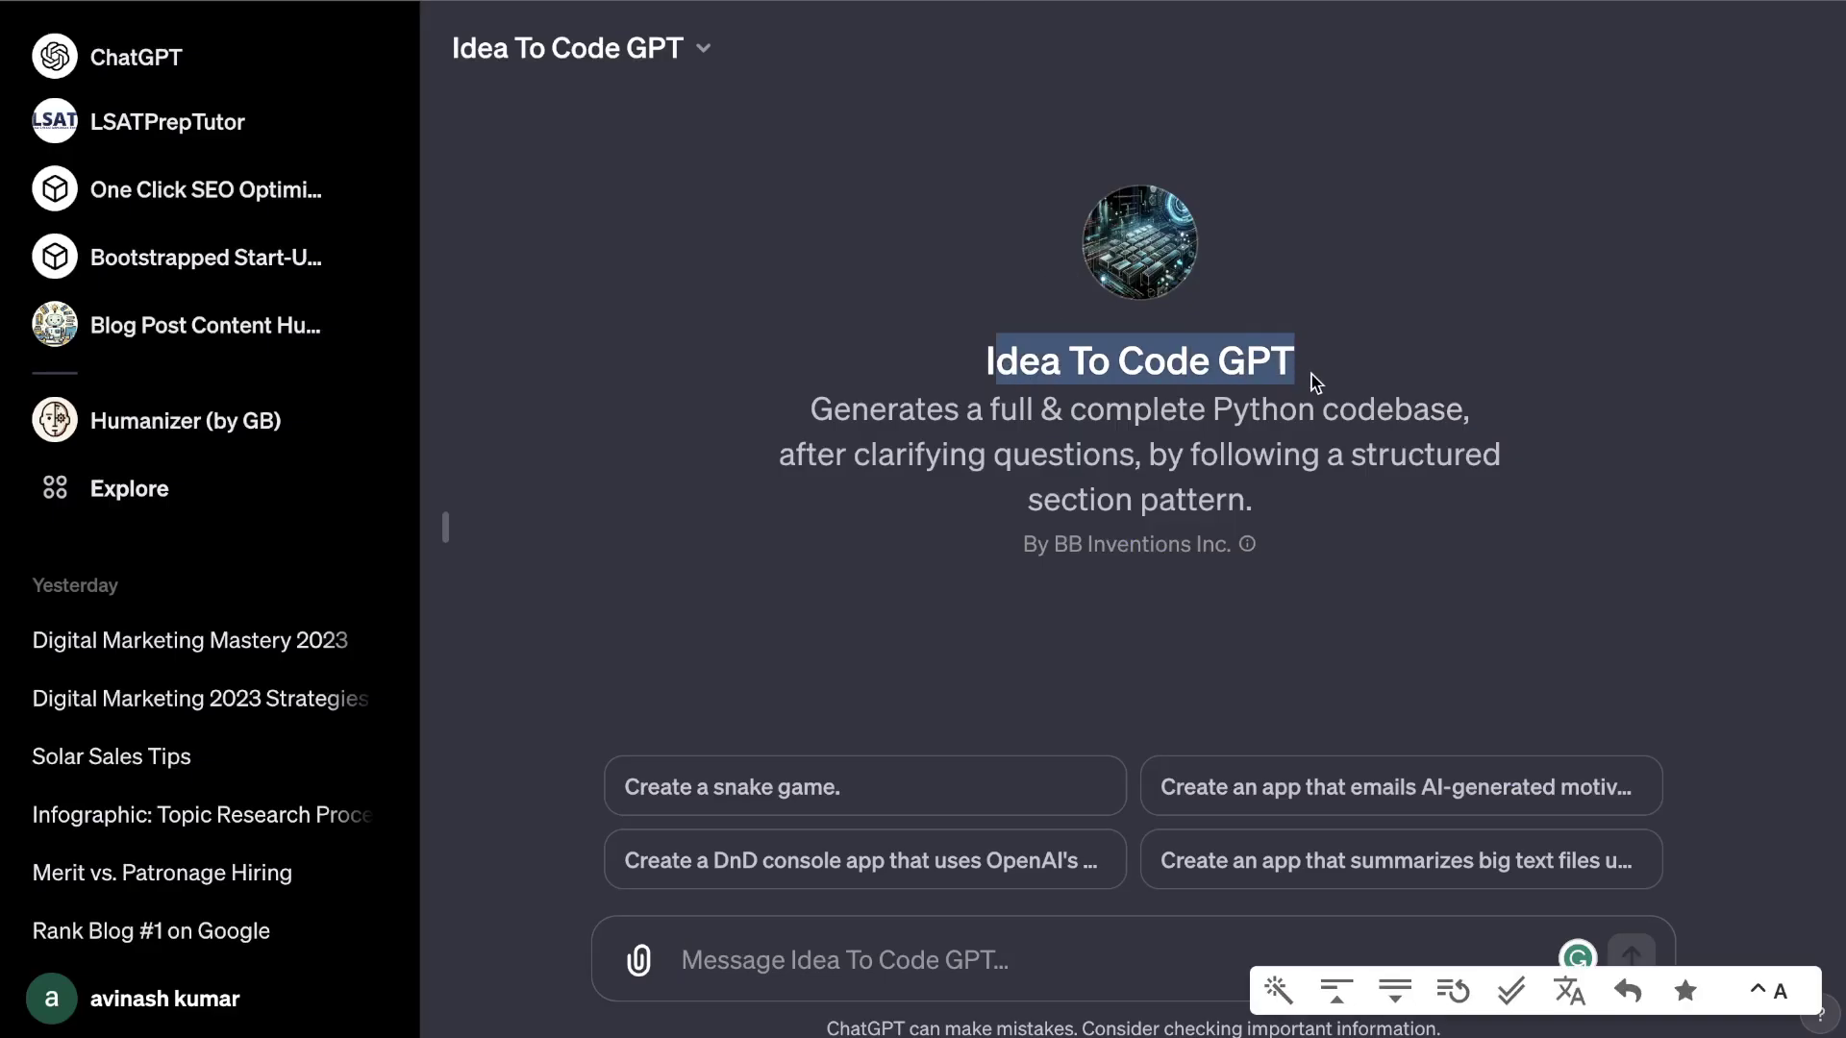
{"action": "left_click_drag", "start_coordinate": [1351, 456], "coordinate": [978, 409]}
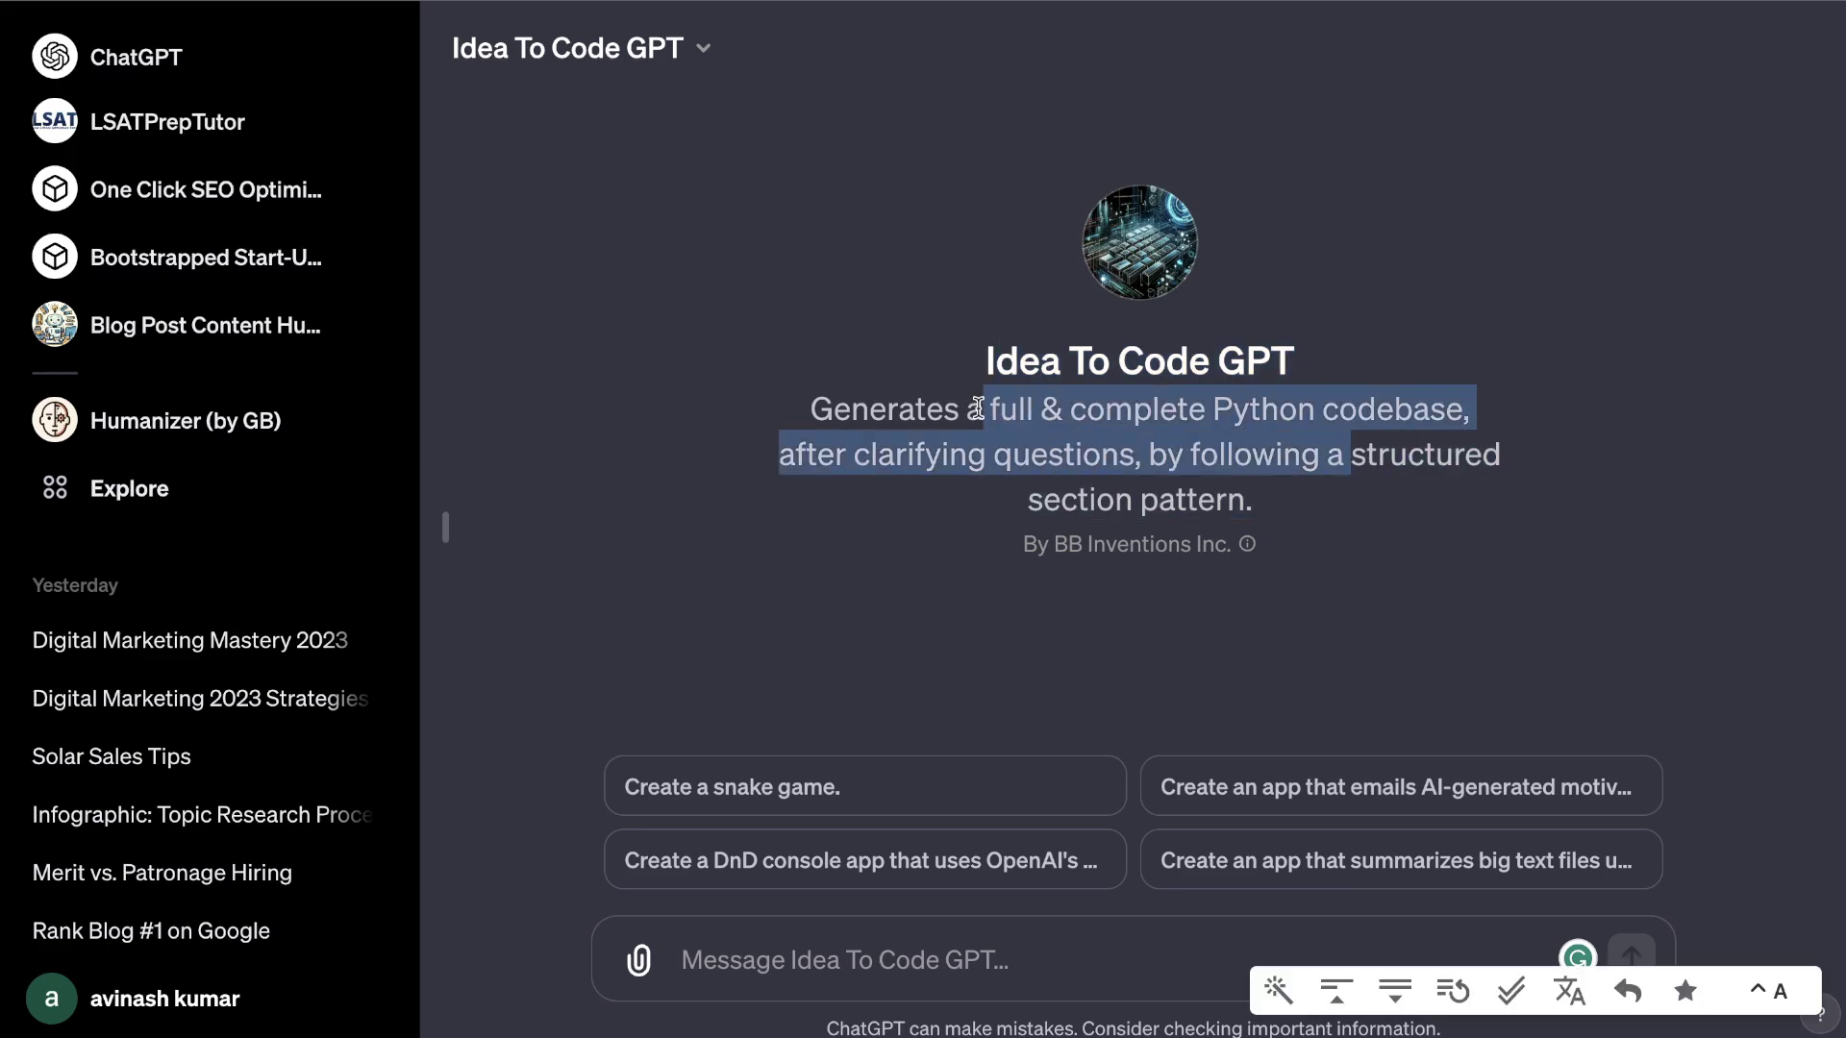
{"action": "left_click", "coordinate": [1311, 493]}
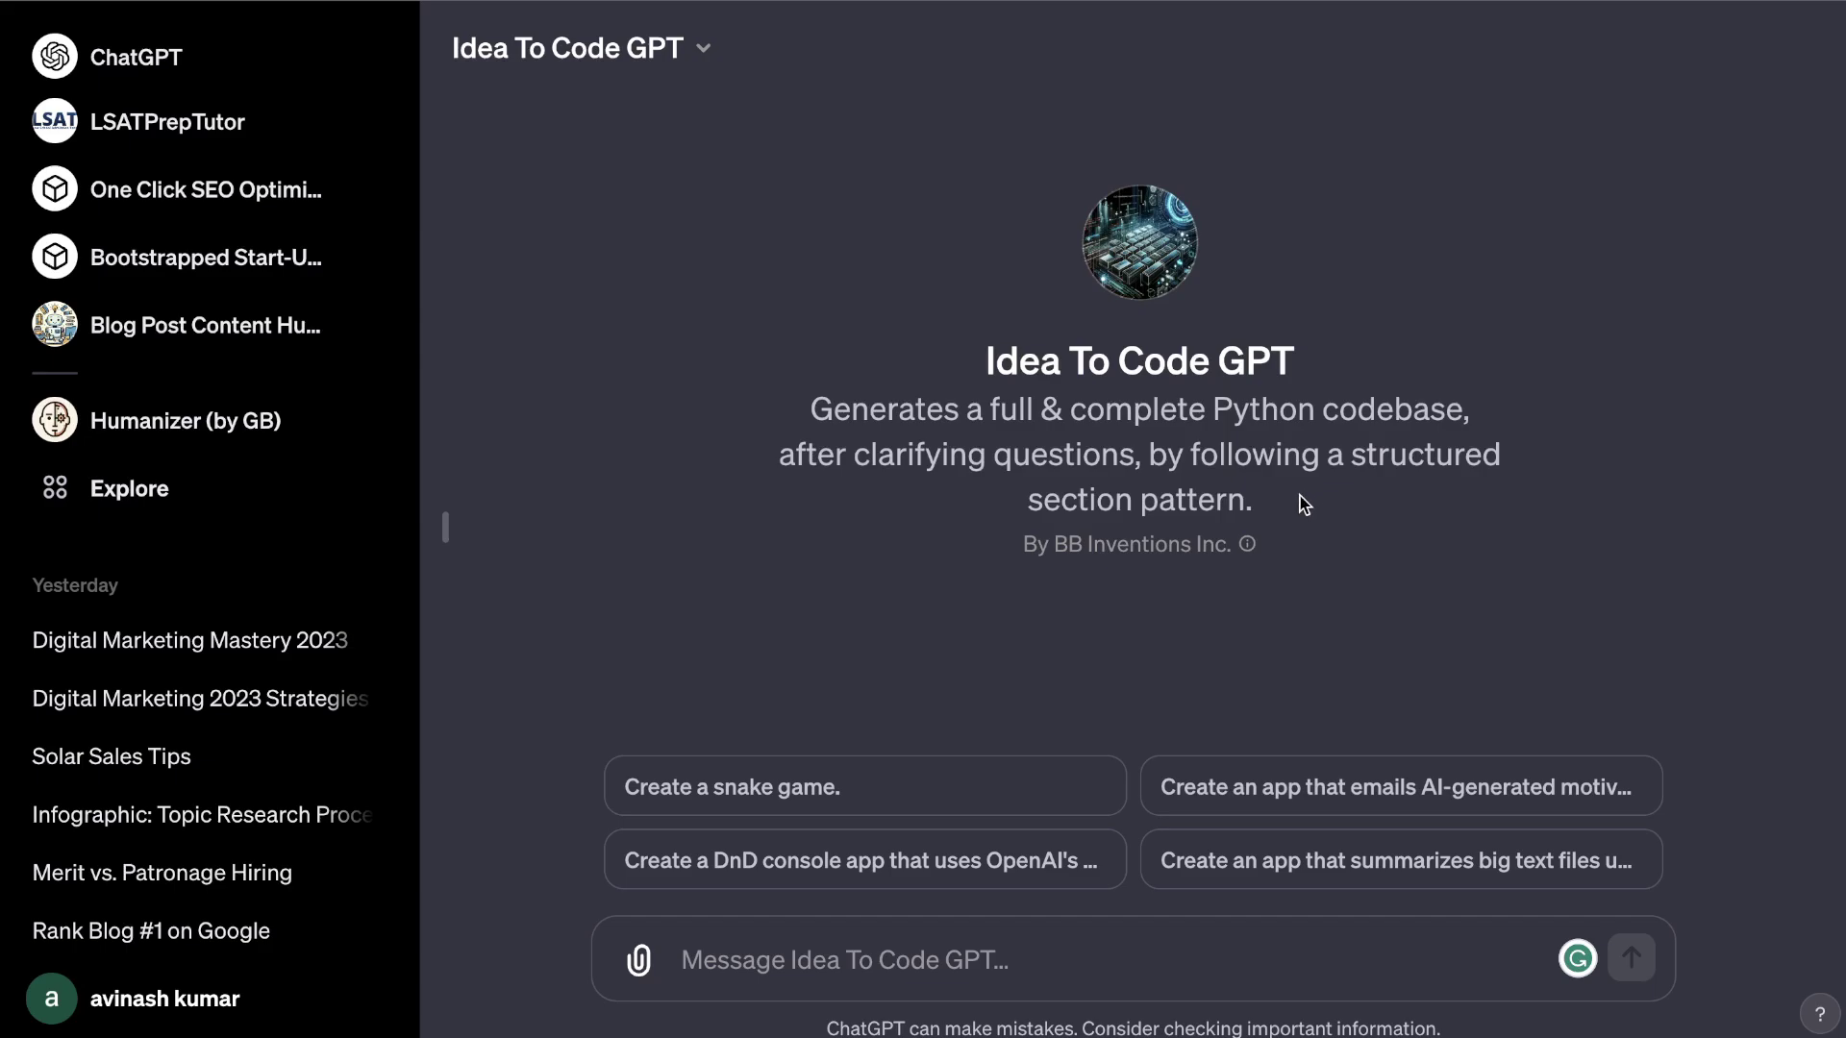
{"action": "left_click", "coordinate": [814, 800]}
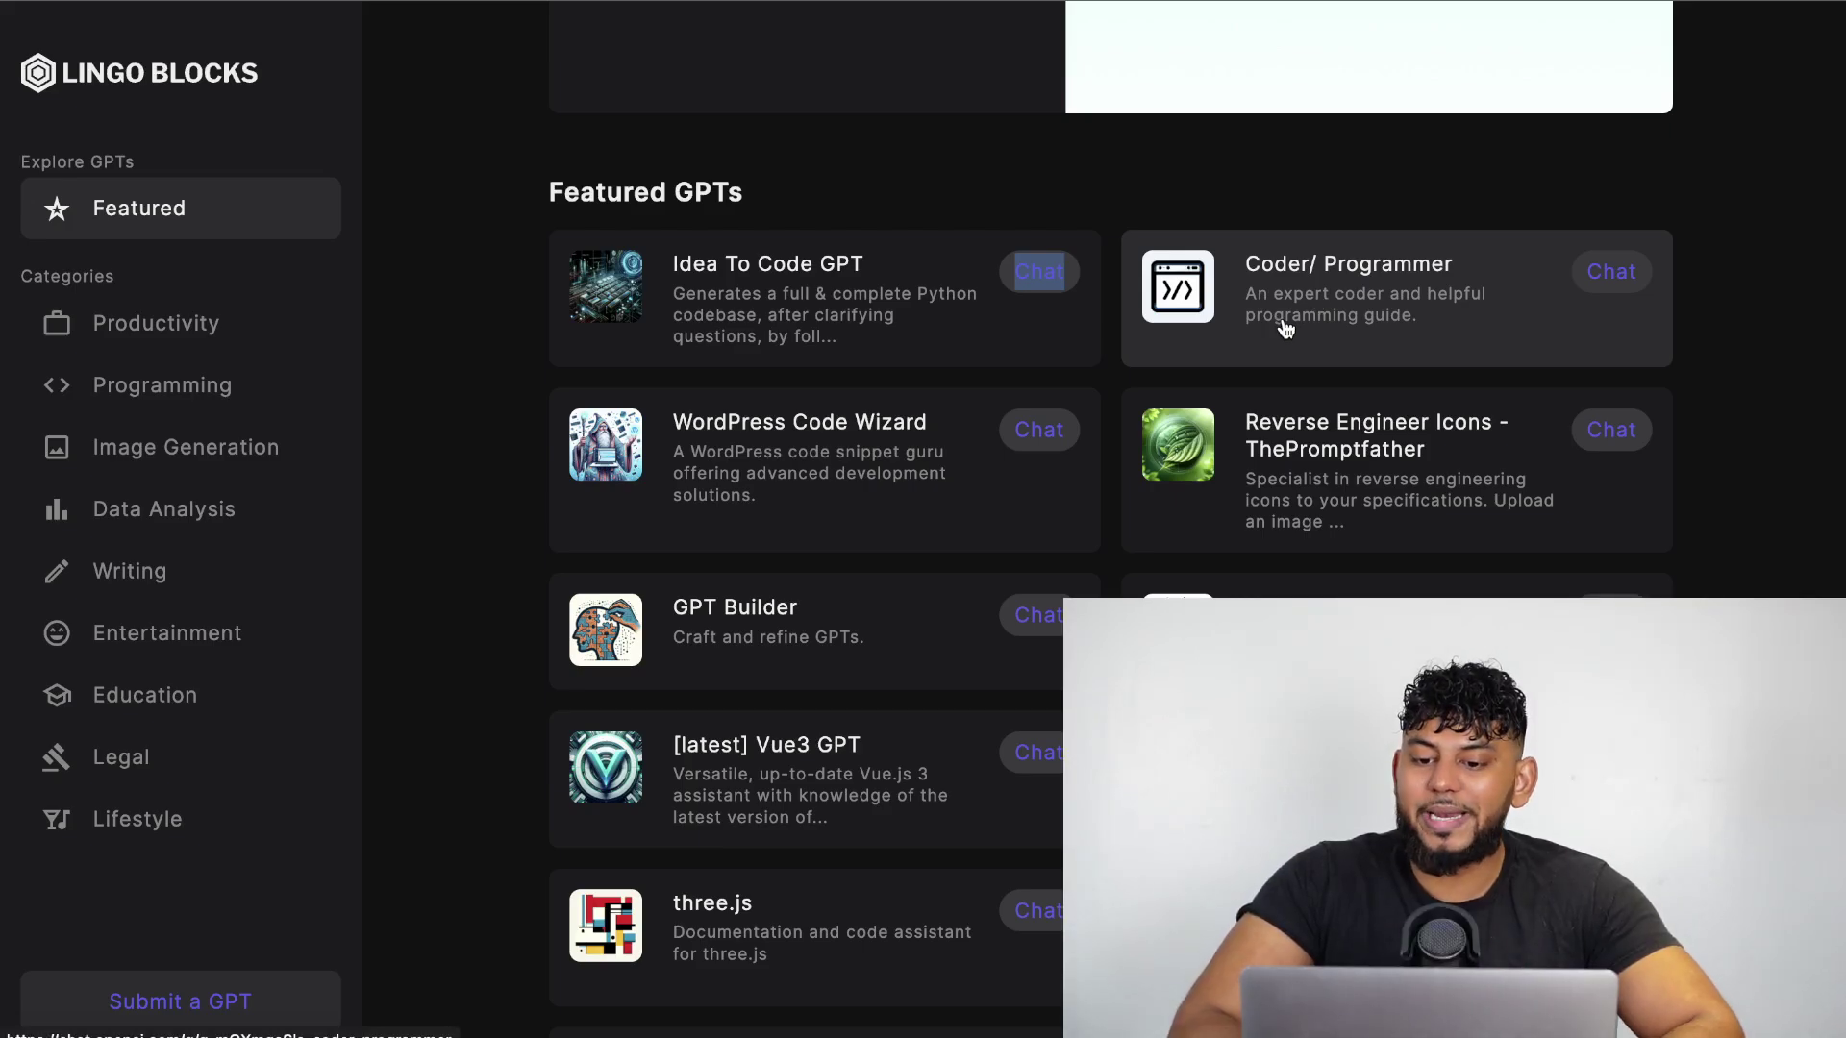
Open Coder/ Programmer (by GB) and send its 'Explain this concept' conversation starter.
{"action": "left_click", "coordinate": [1285, 328]}
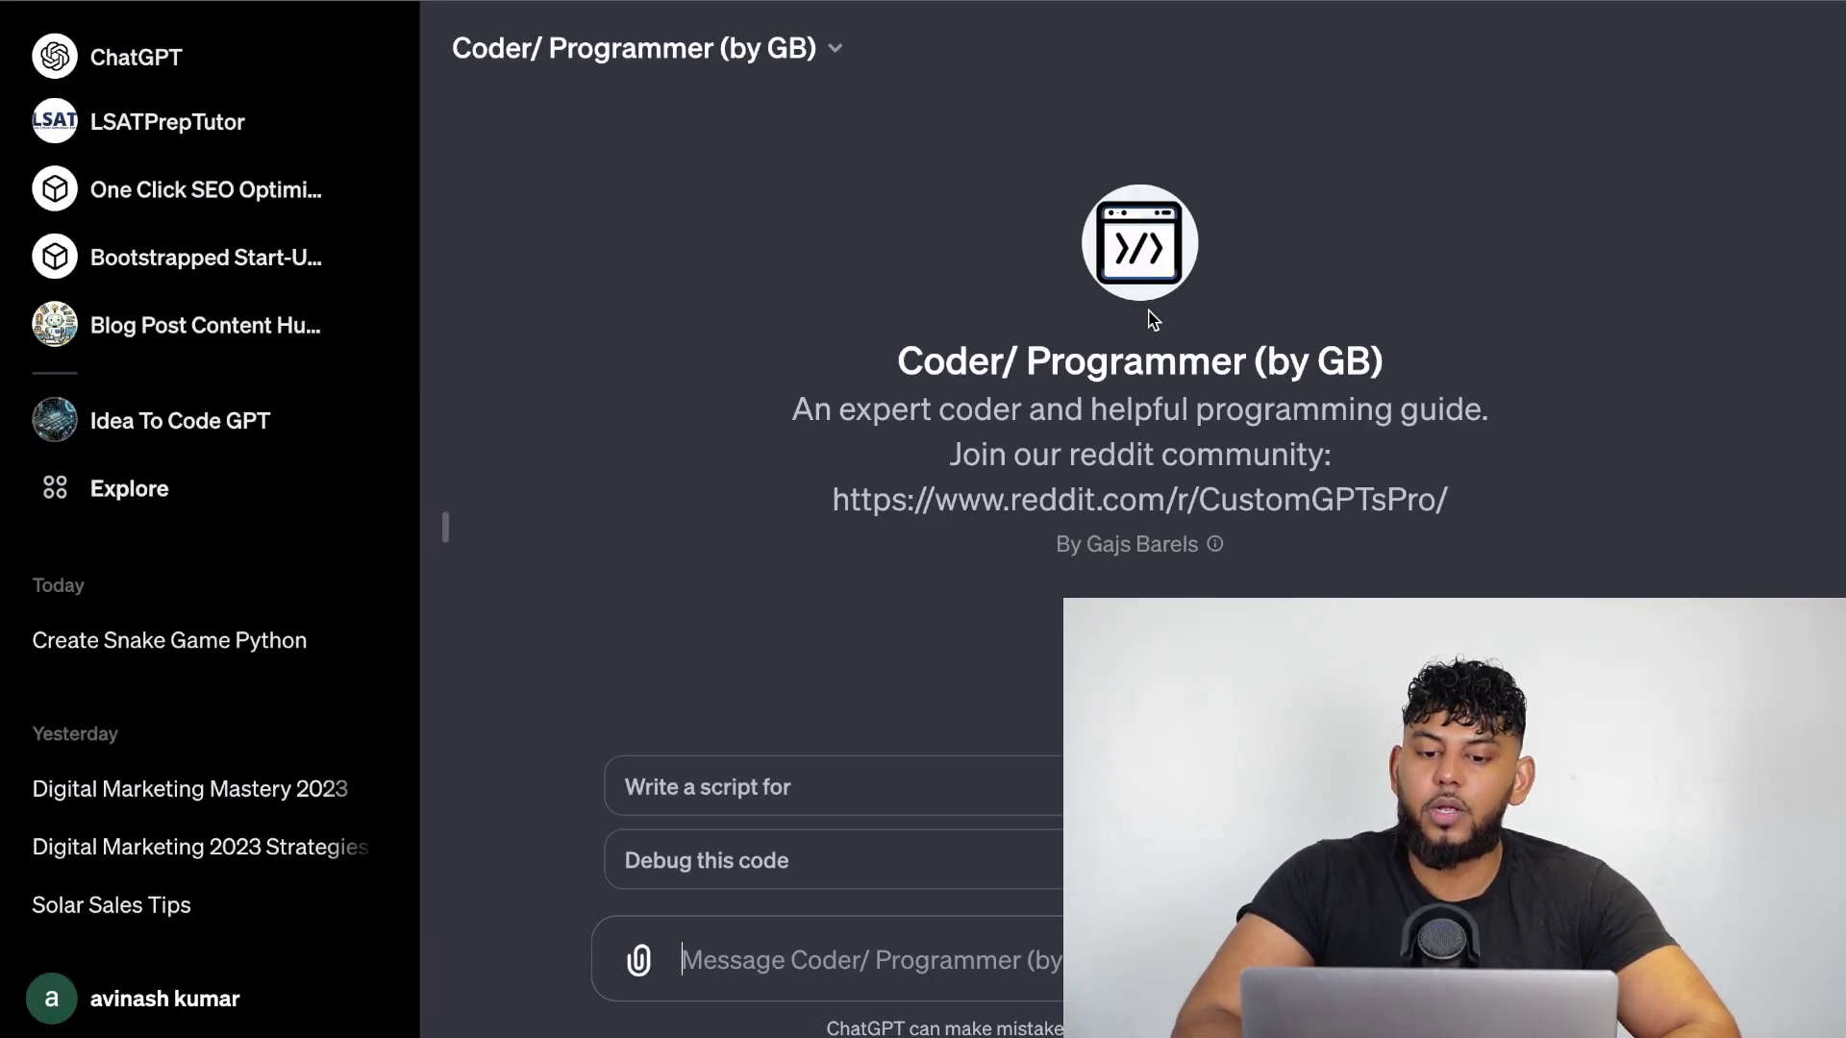
{"action": "left_click_drag", "start_coordinate": [890, 363], "coordinate": [1290, 365]}
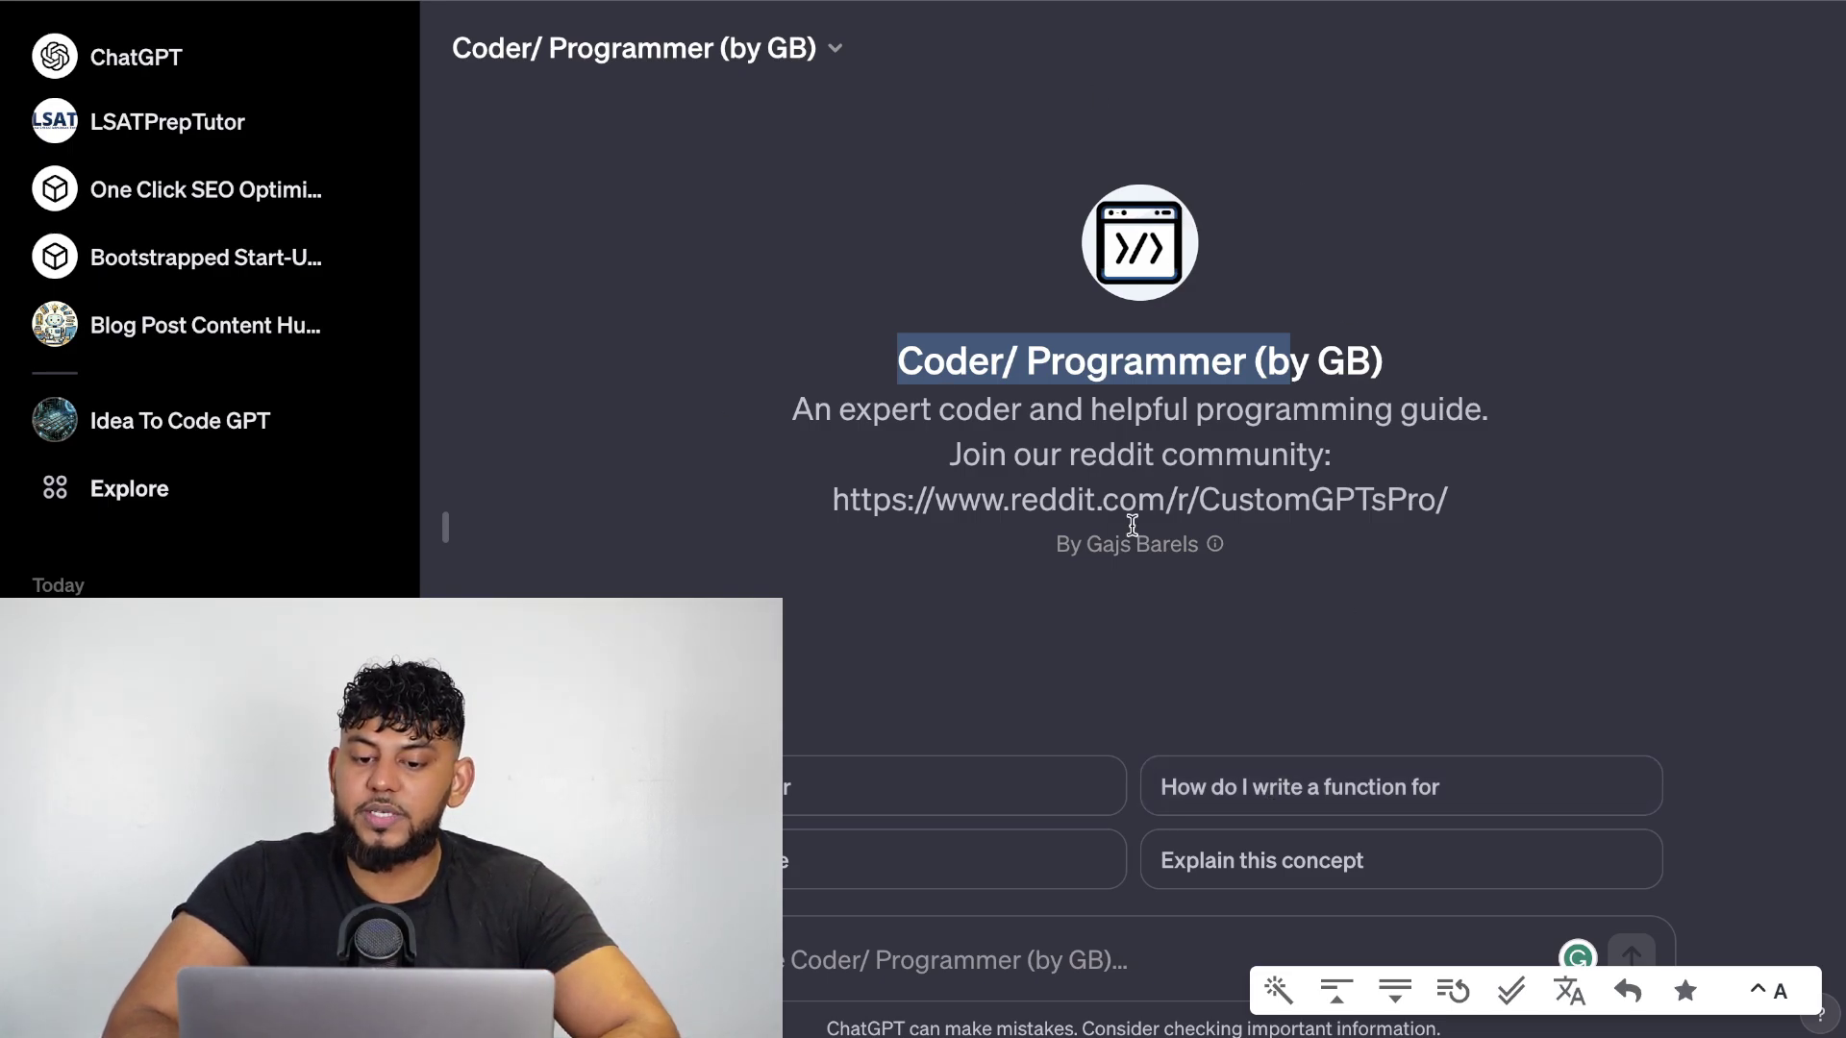
{"action": "left_click", "coordinate": [1172, 480]}
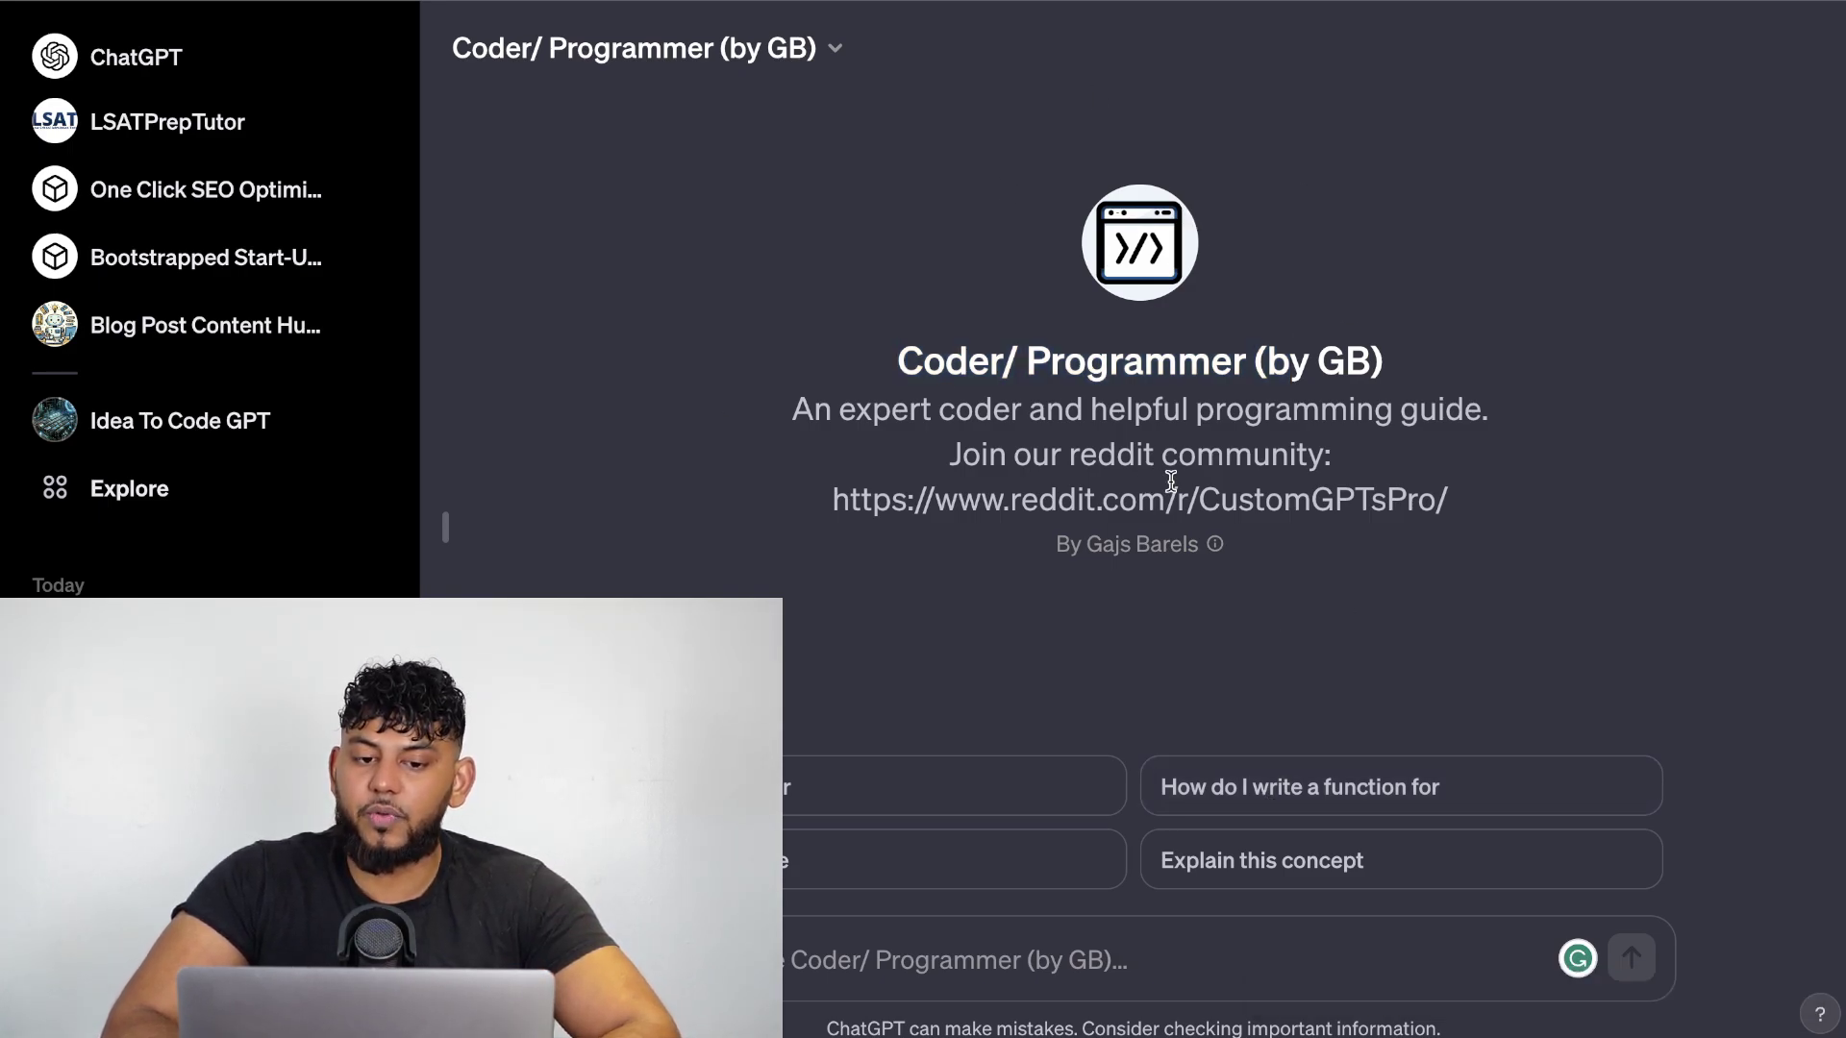
{"action": "left_click", "coordinate": [1276, 863]}
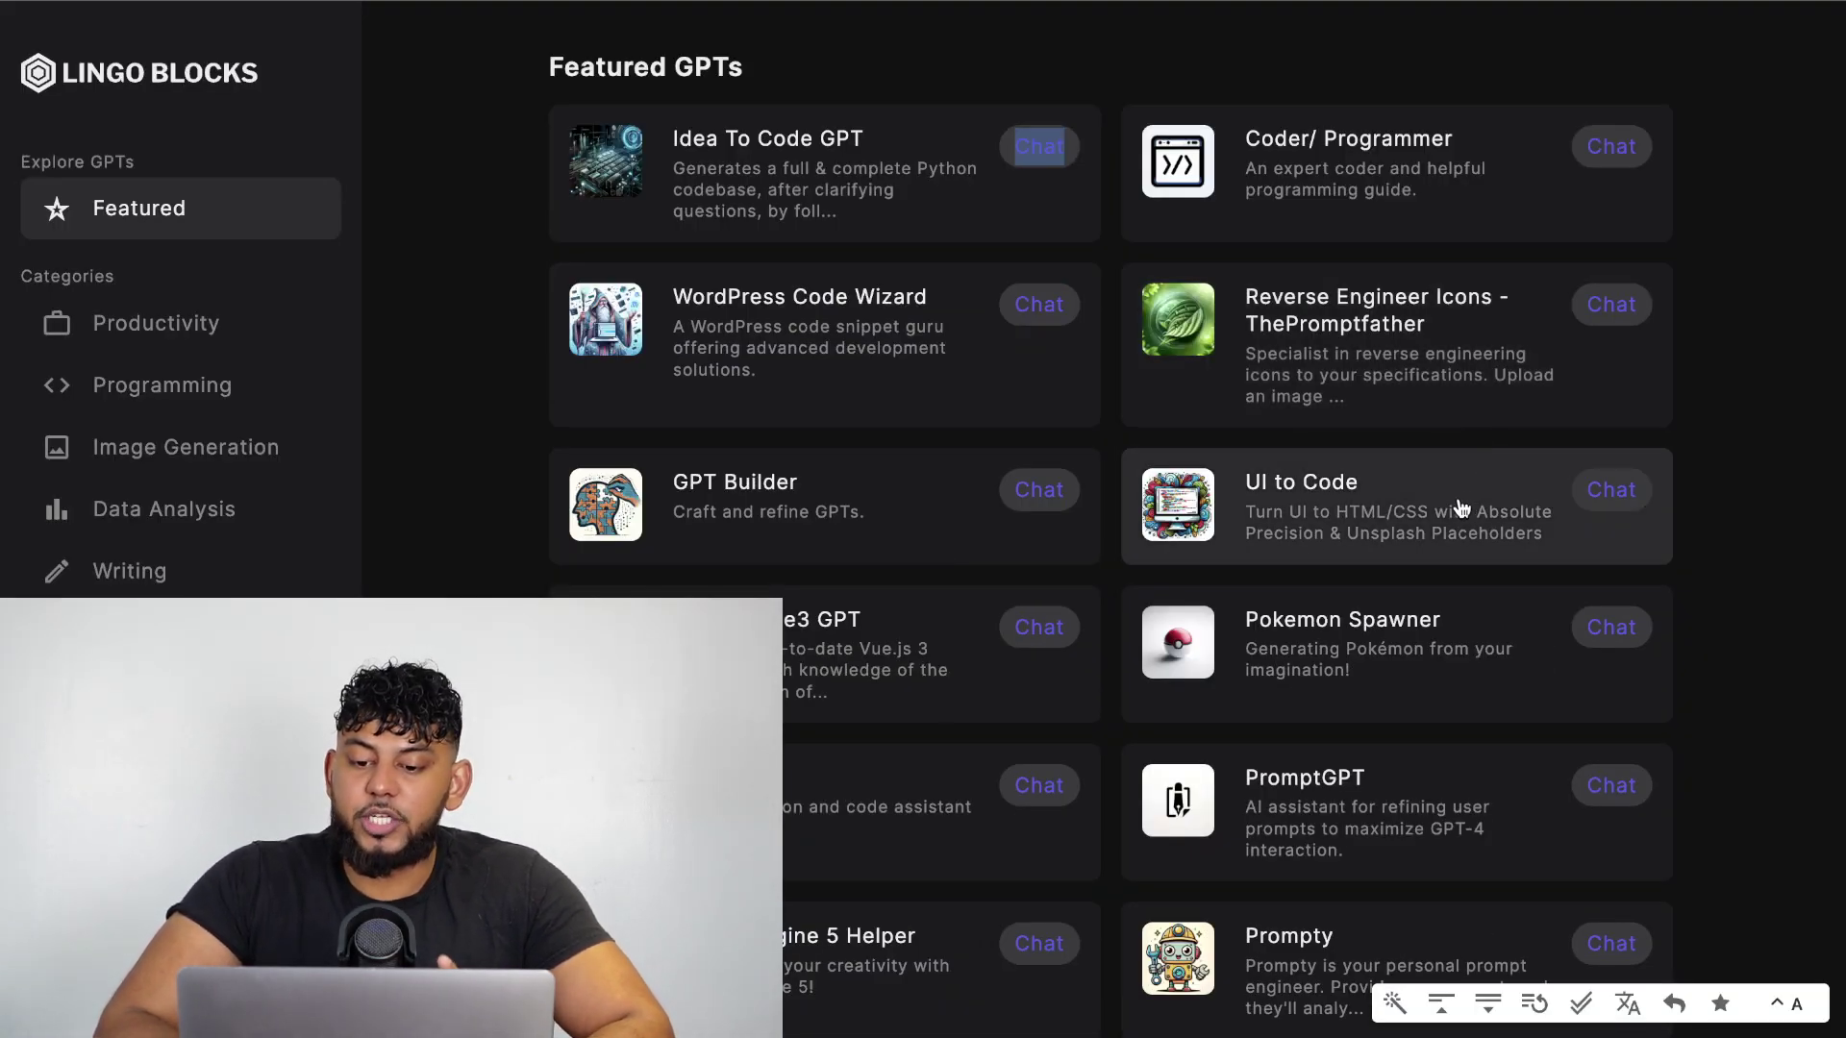
Open the UI to Code GPT by Joel Donfak and read its screenshot-to-HTML description.
{"action": "left_click", "coordinate": [1552, 507]}
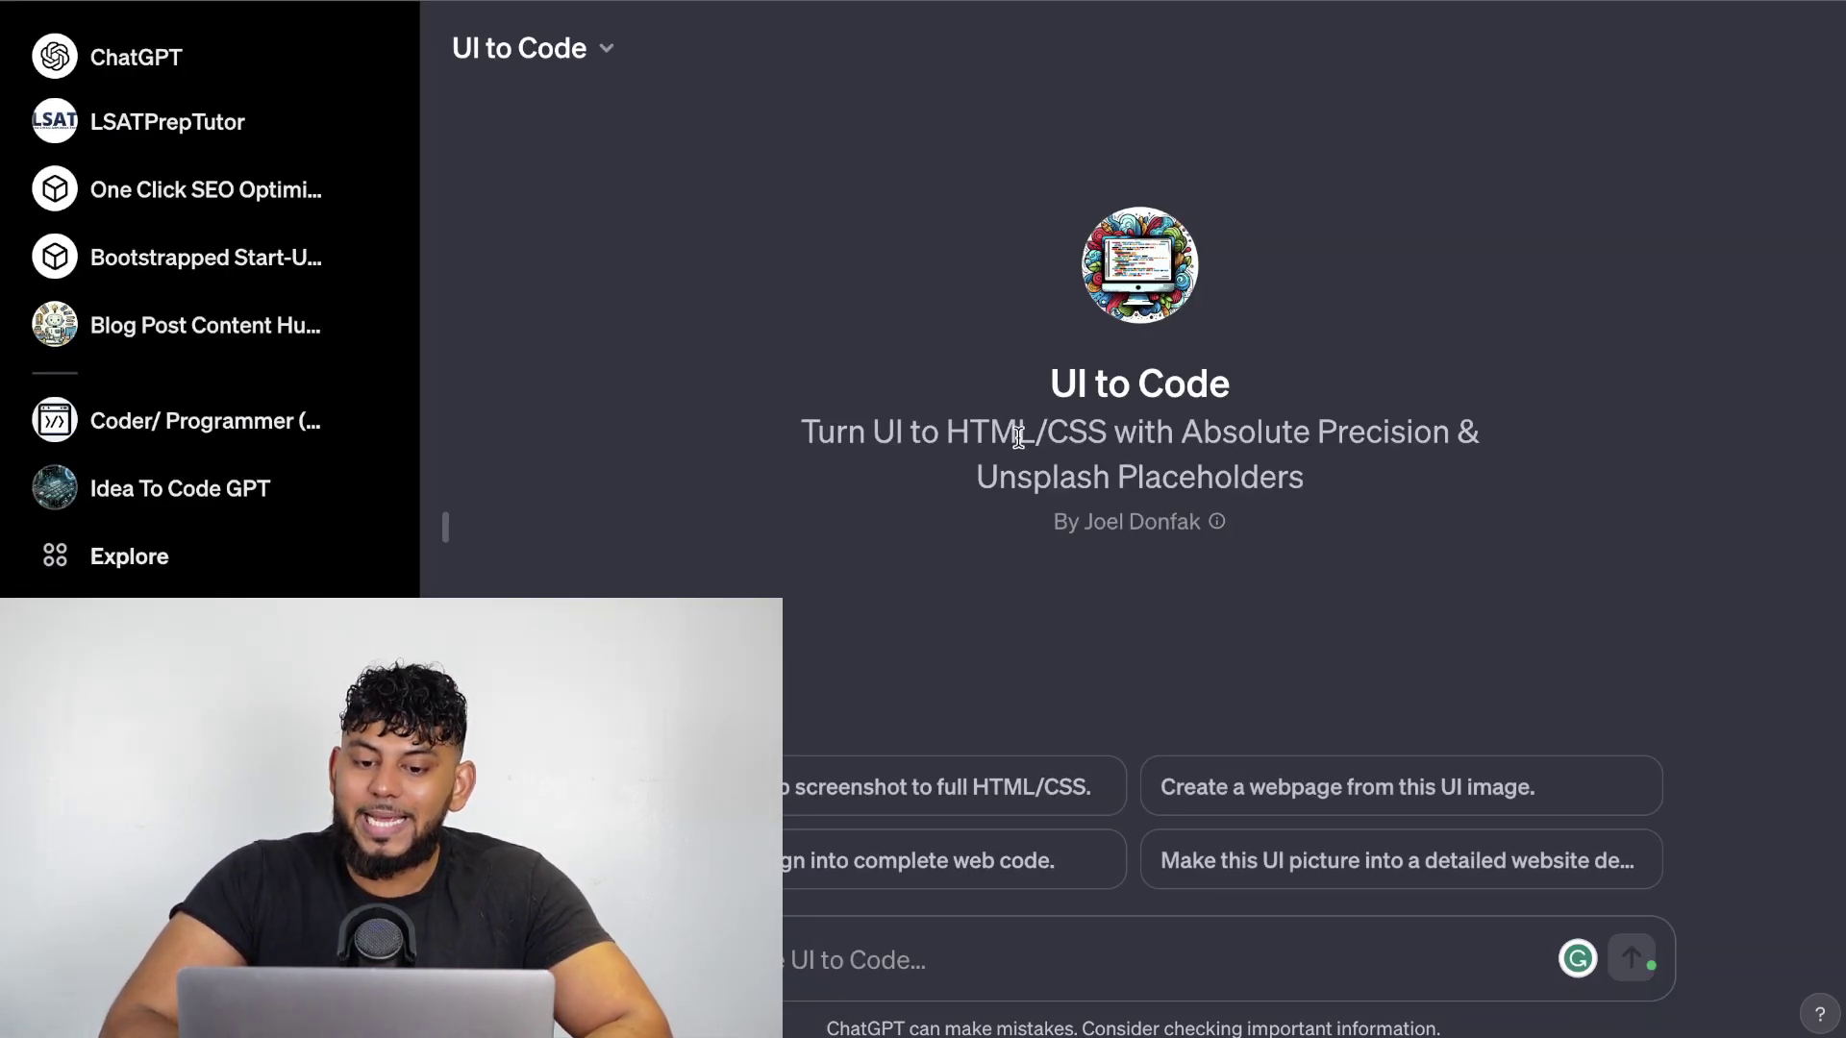
{"action": "left_click_drag", "start_coordinate": [948, 429], "coordinate": [1388, 457]}
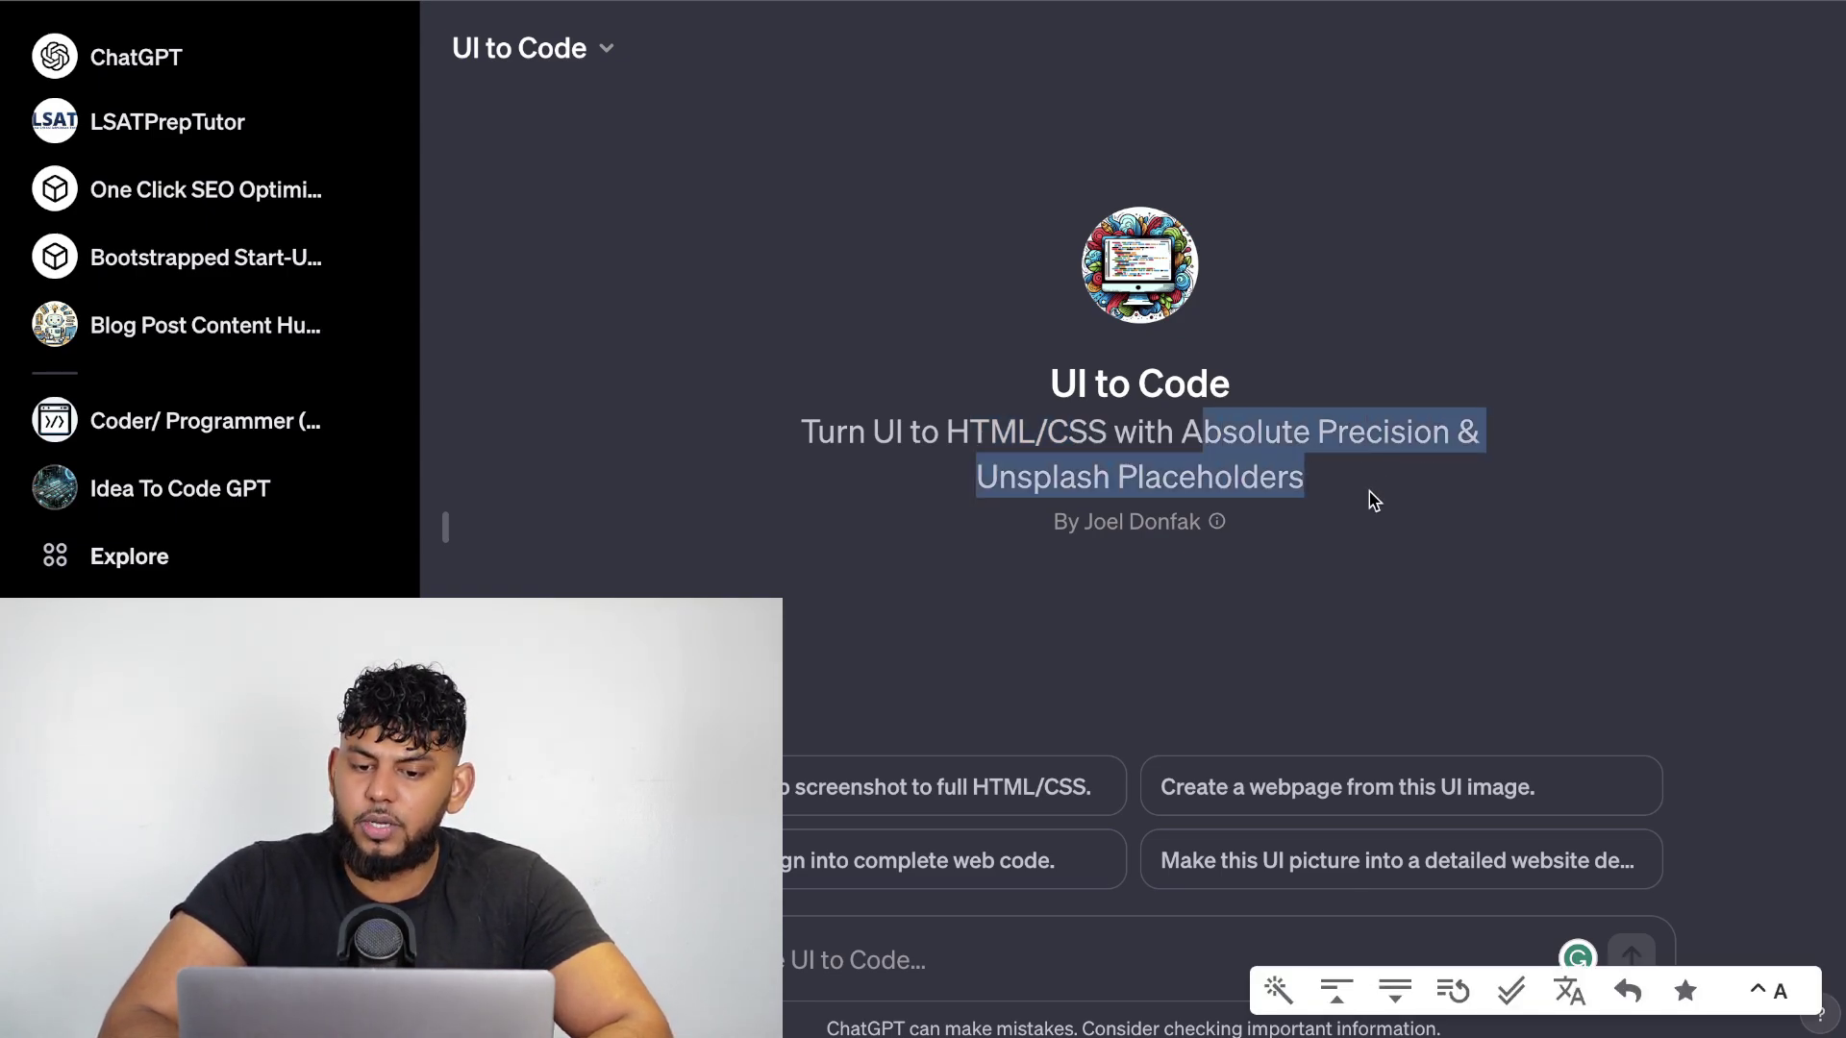
{"action": "left_click", "coordinate": [1373, 500]}
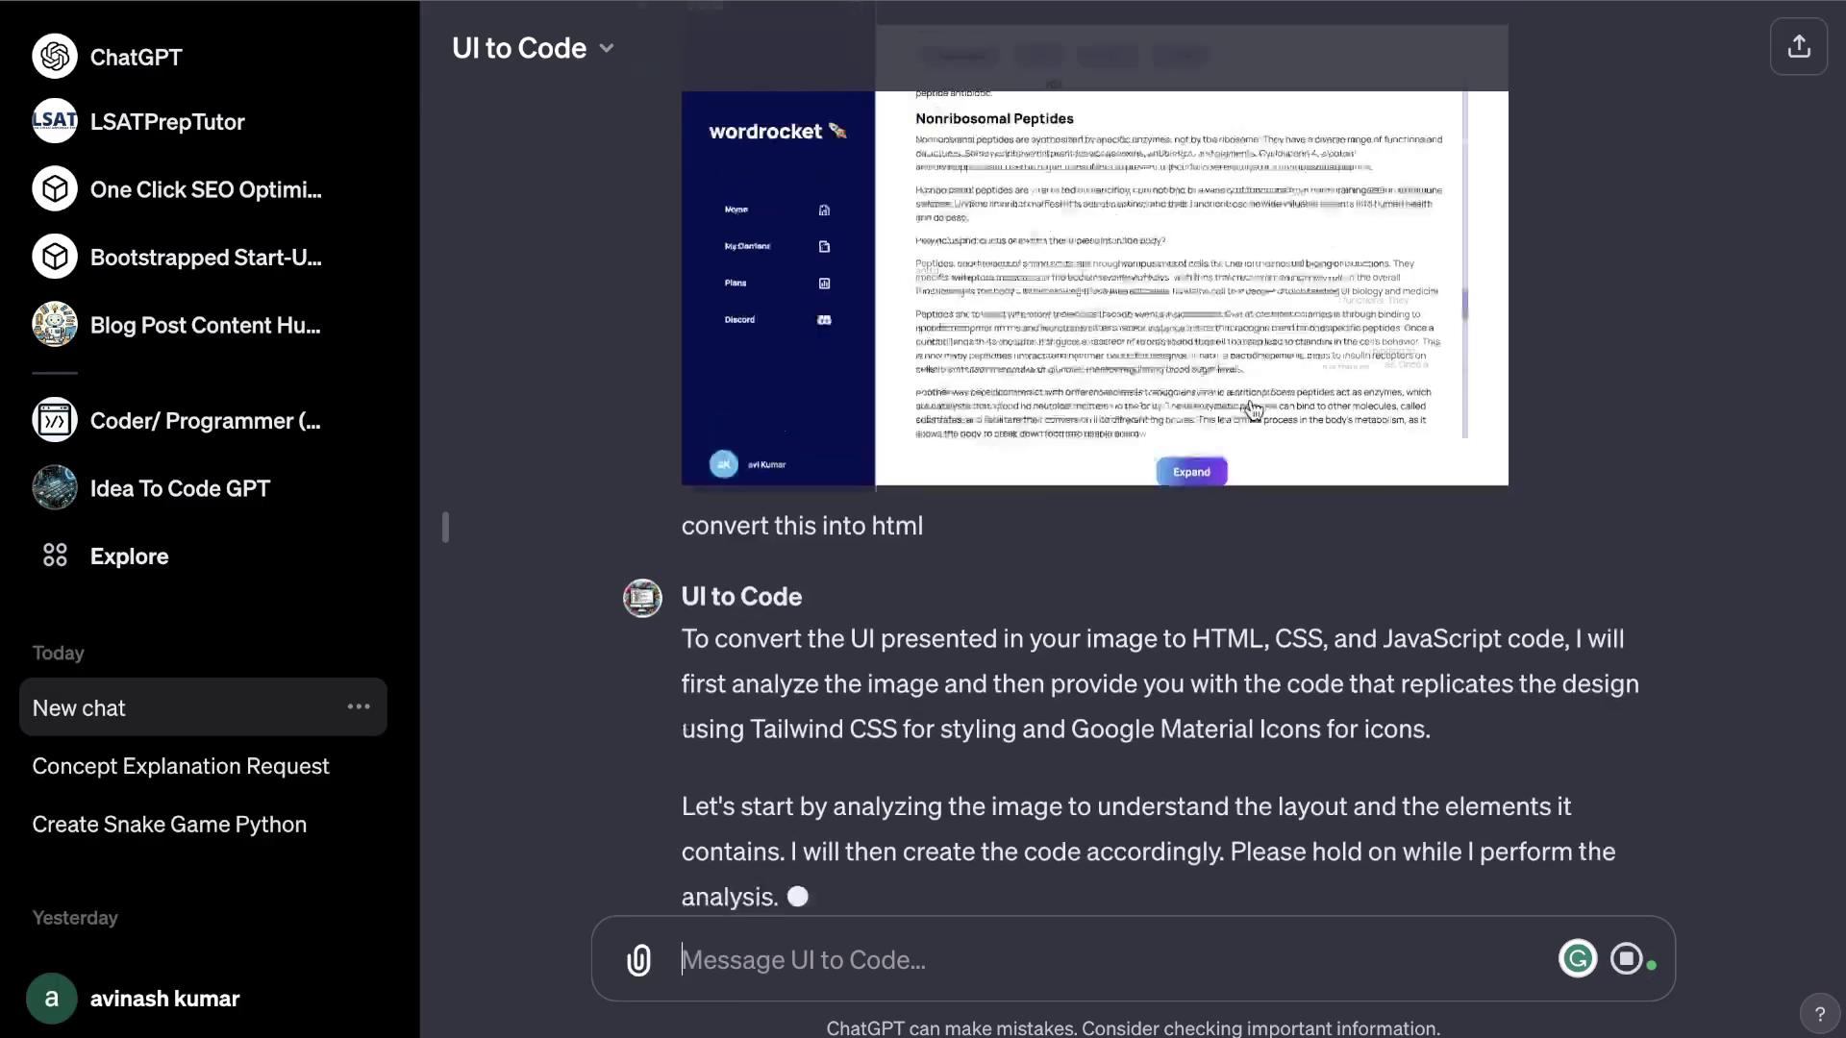
{"action": "scroll", "coordinate": [1039, 510], "scroll_direction": "up", "scroll_amount": 2}
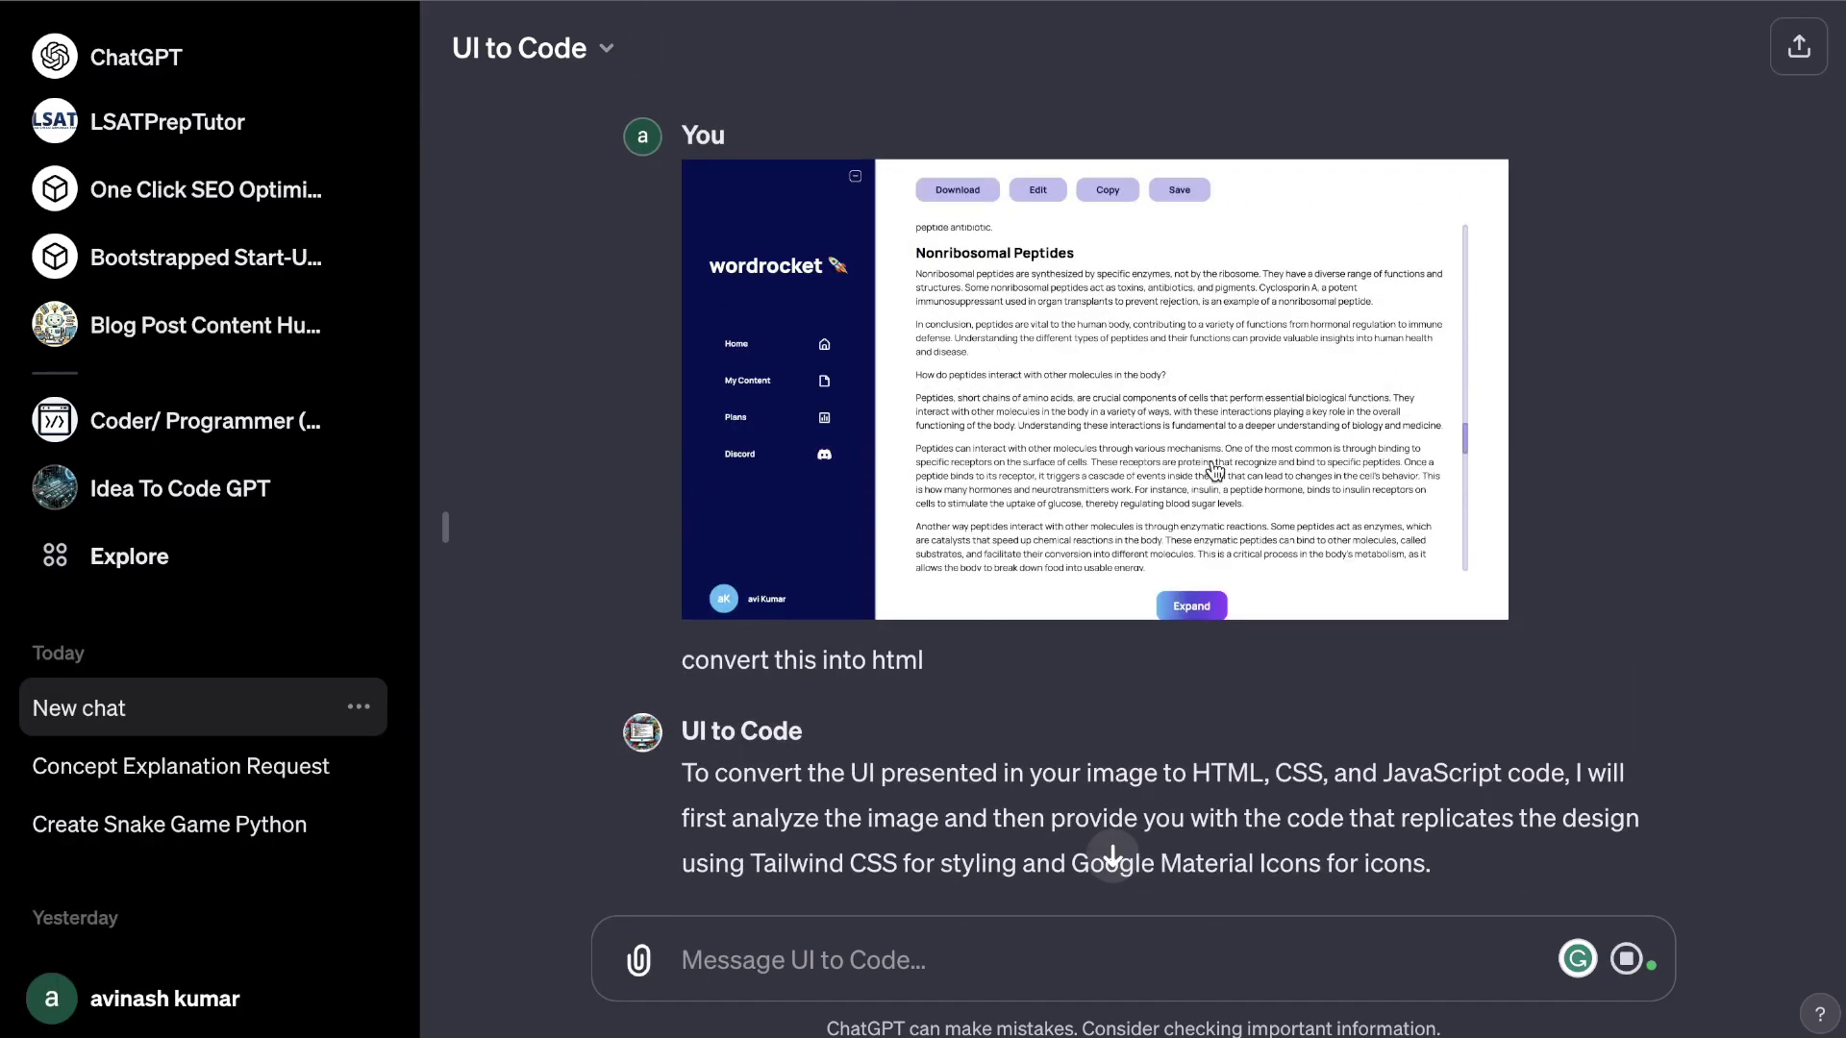
{"action": "scroll", "coordinate": [940, 582], "scroll_direction": "down", "scroll_amount": 3}
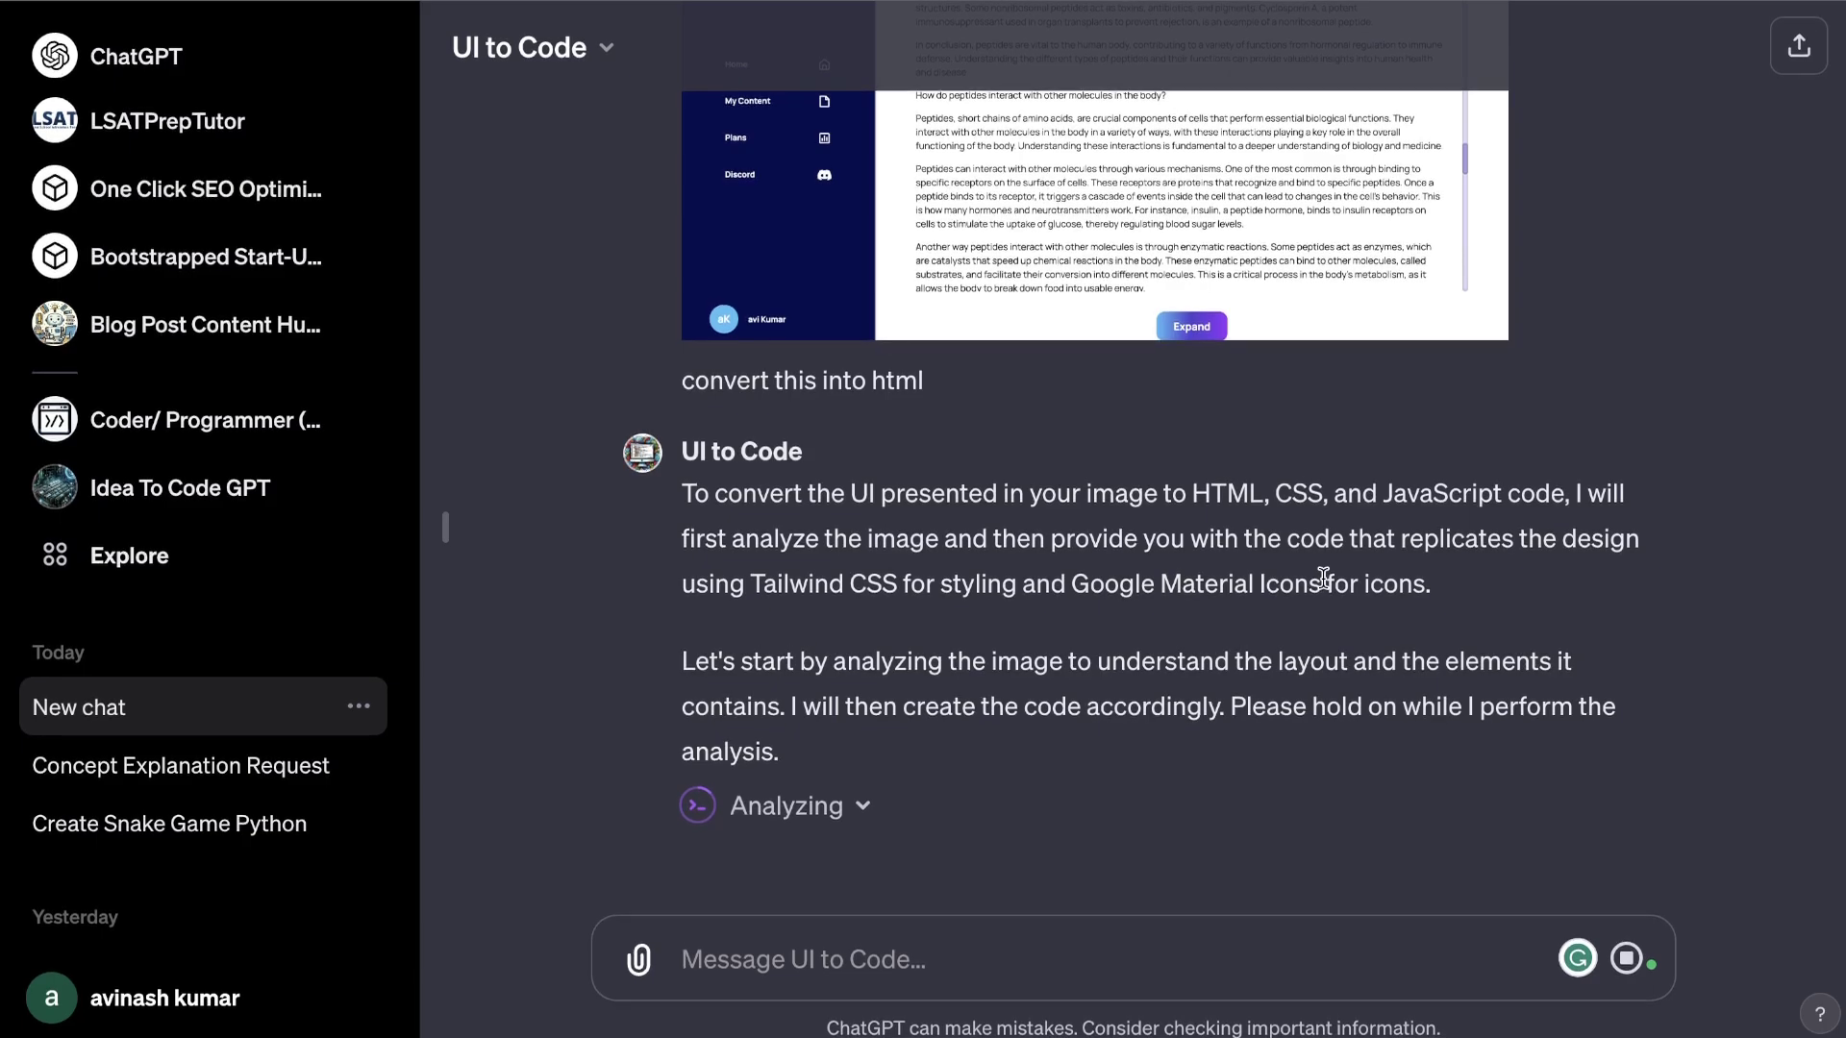
{"action": "scroll", "coordinate": [1324, 578], "scroll_direction": "up", "scroll_amount": 3}
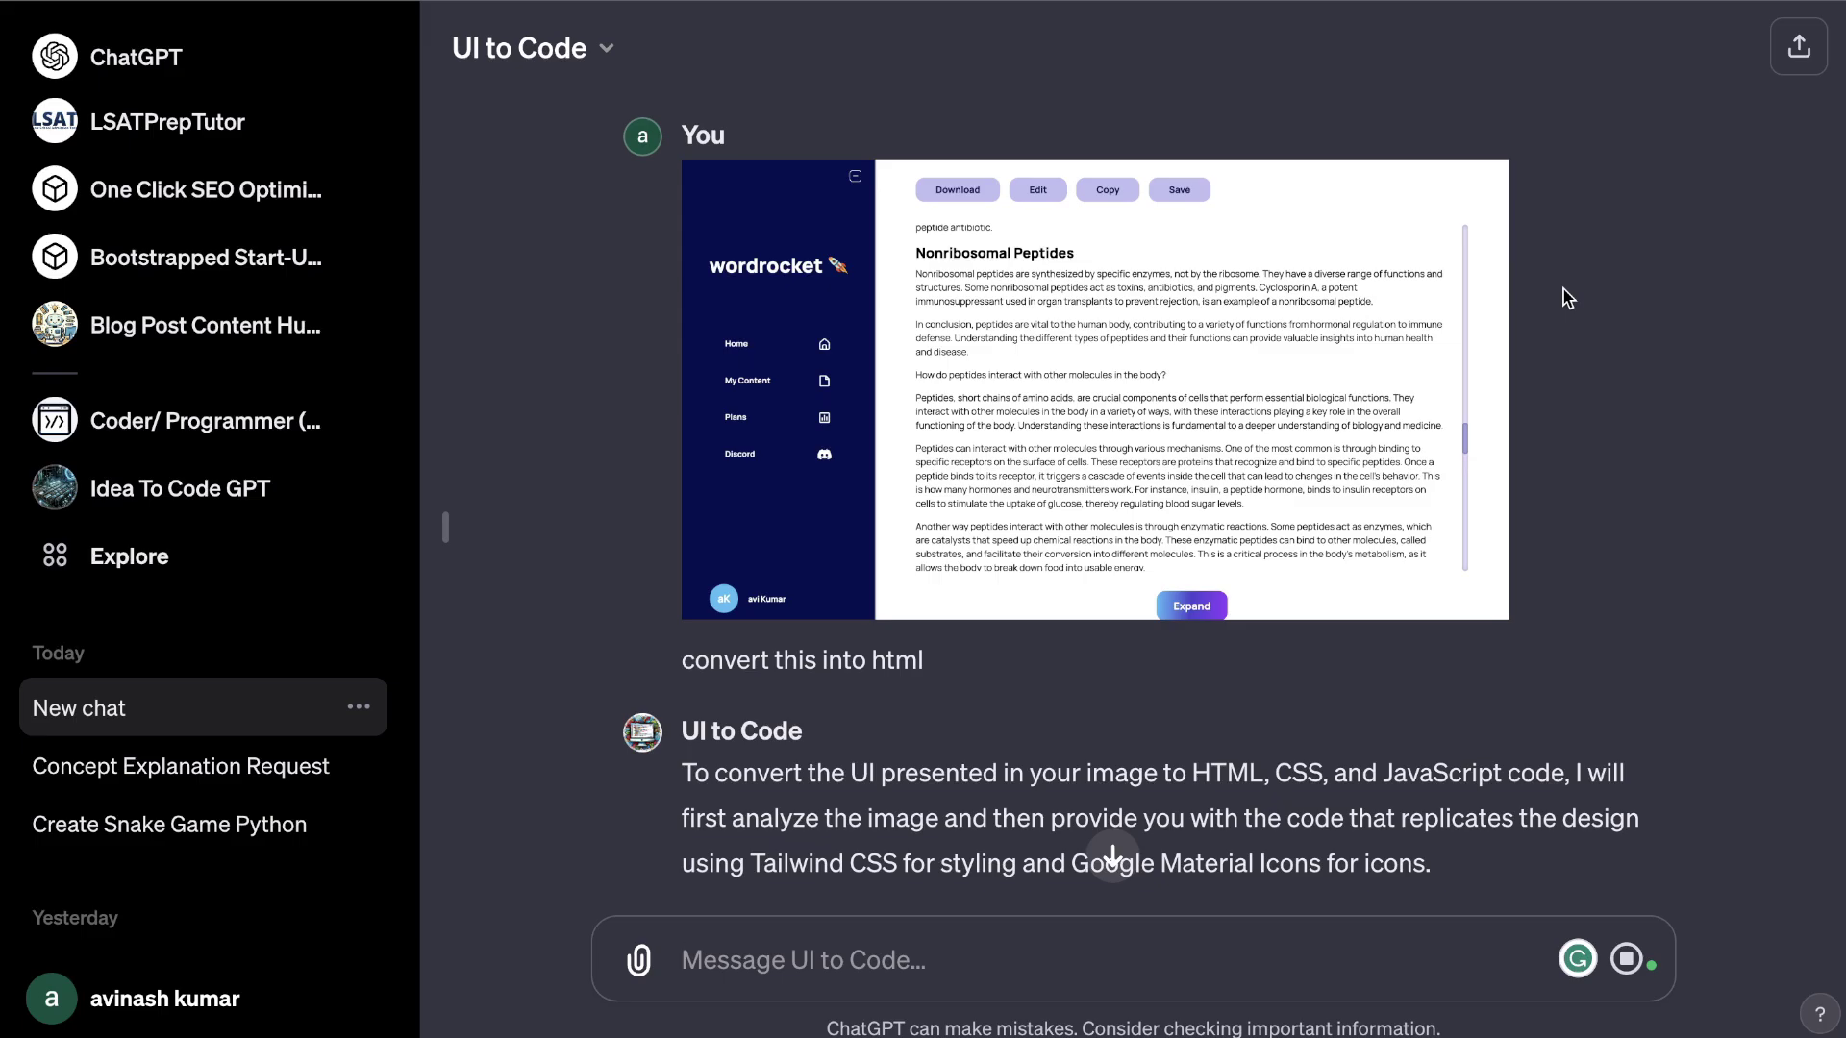
Scroll the Featured GPTs grid past FastGPT and GPT Maker to the SEO card.
{"action": "scroll", "coordinate": [1567, 298], "scroll_direction": "down", "scroll_amount": 3}
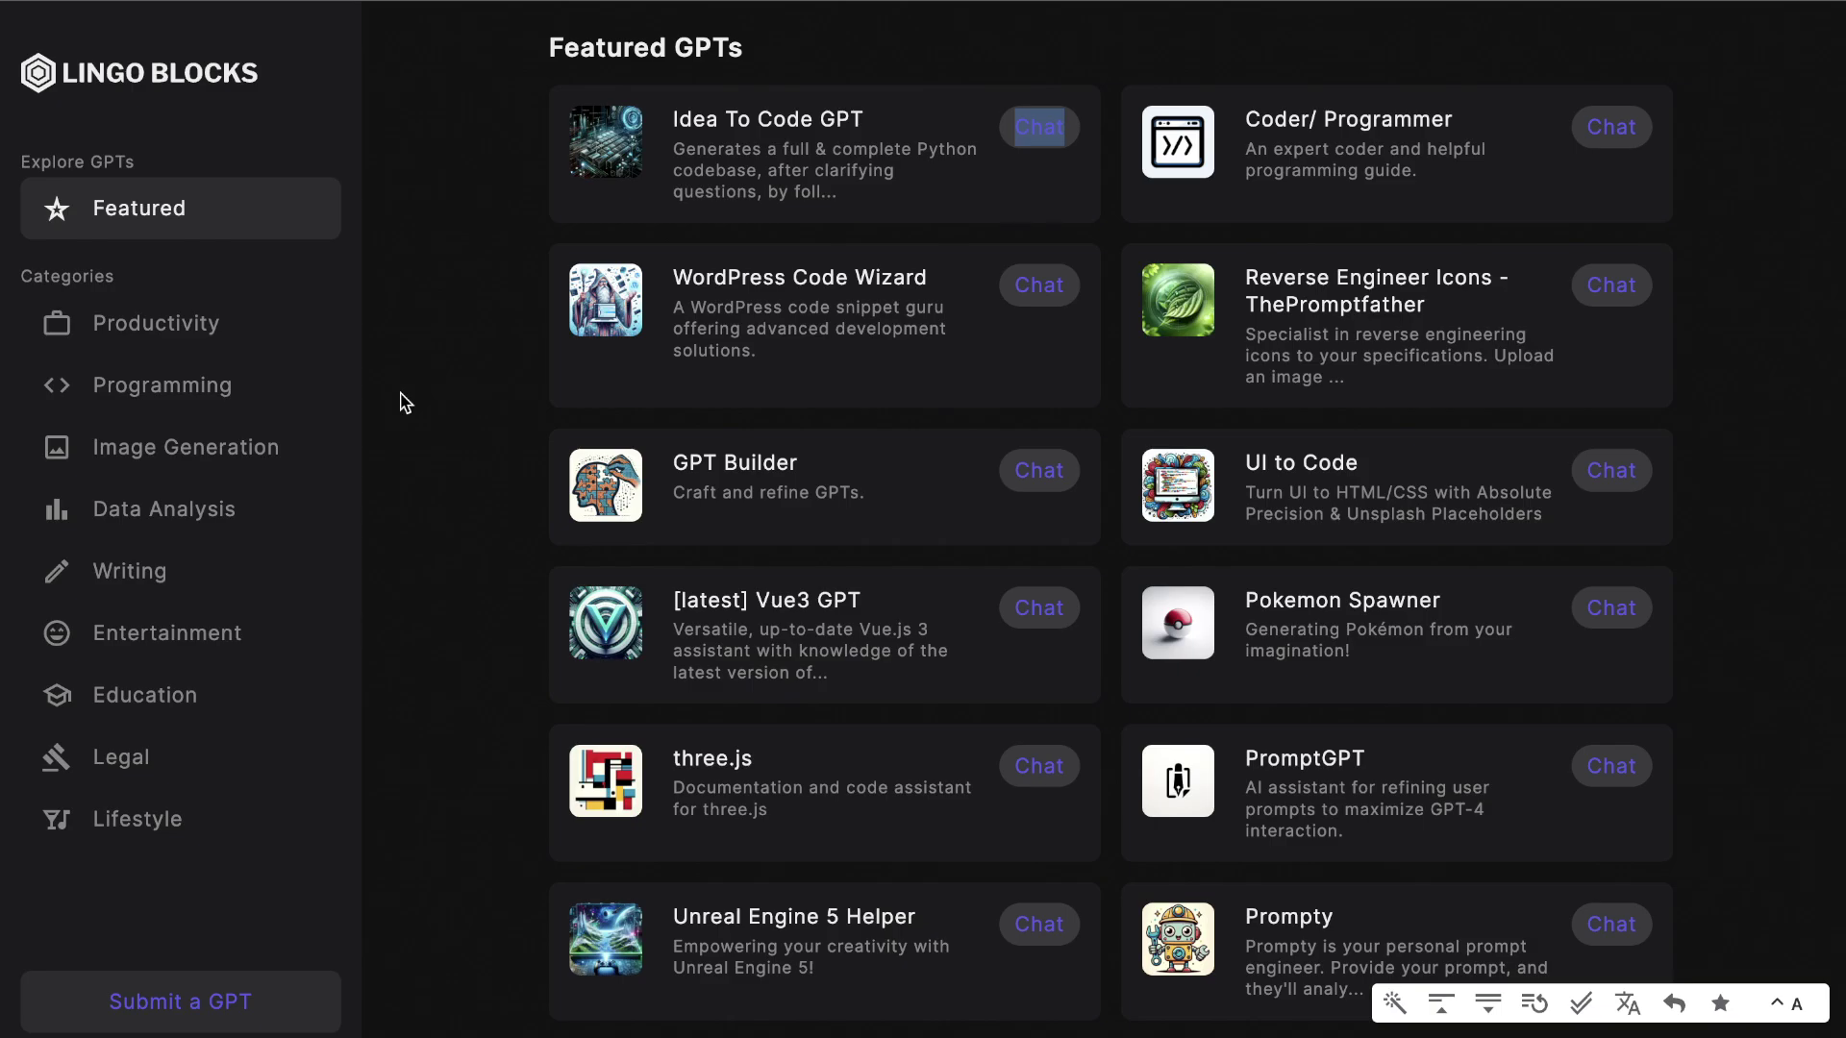
{"action": "scroll", "coordinate": [524, 532], "scroll_direction": "down", "scroll_amount": 1}
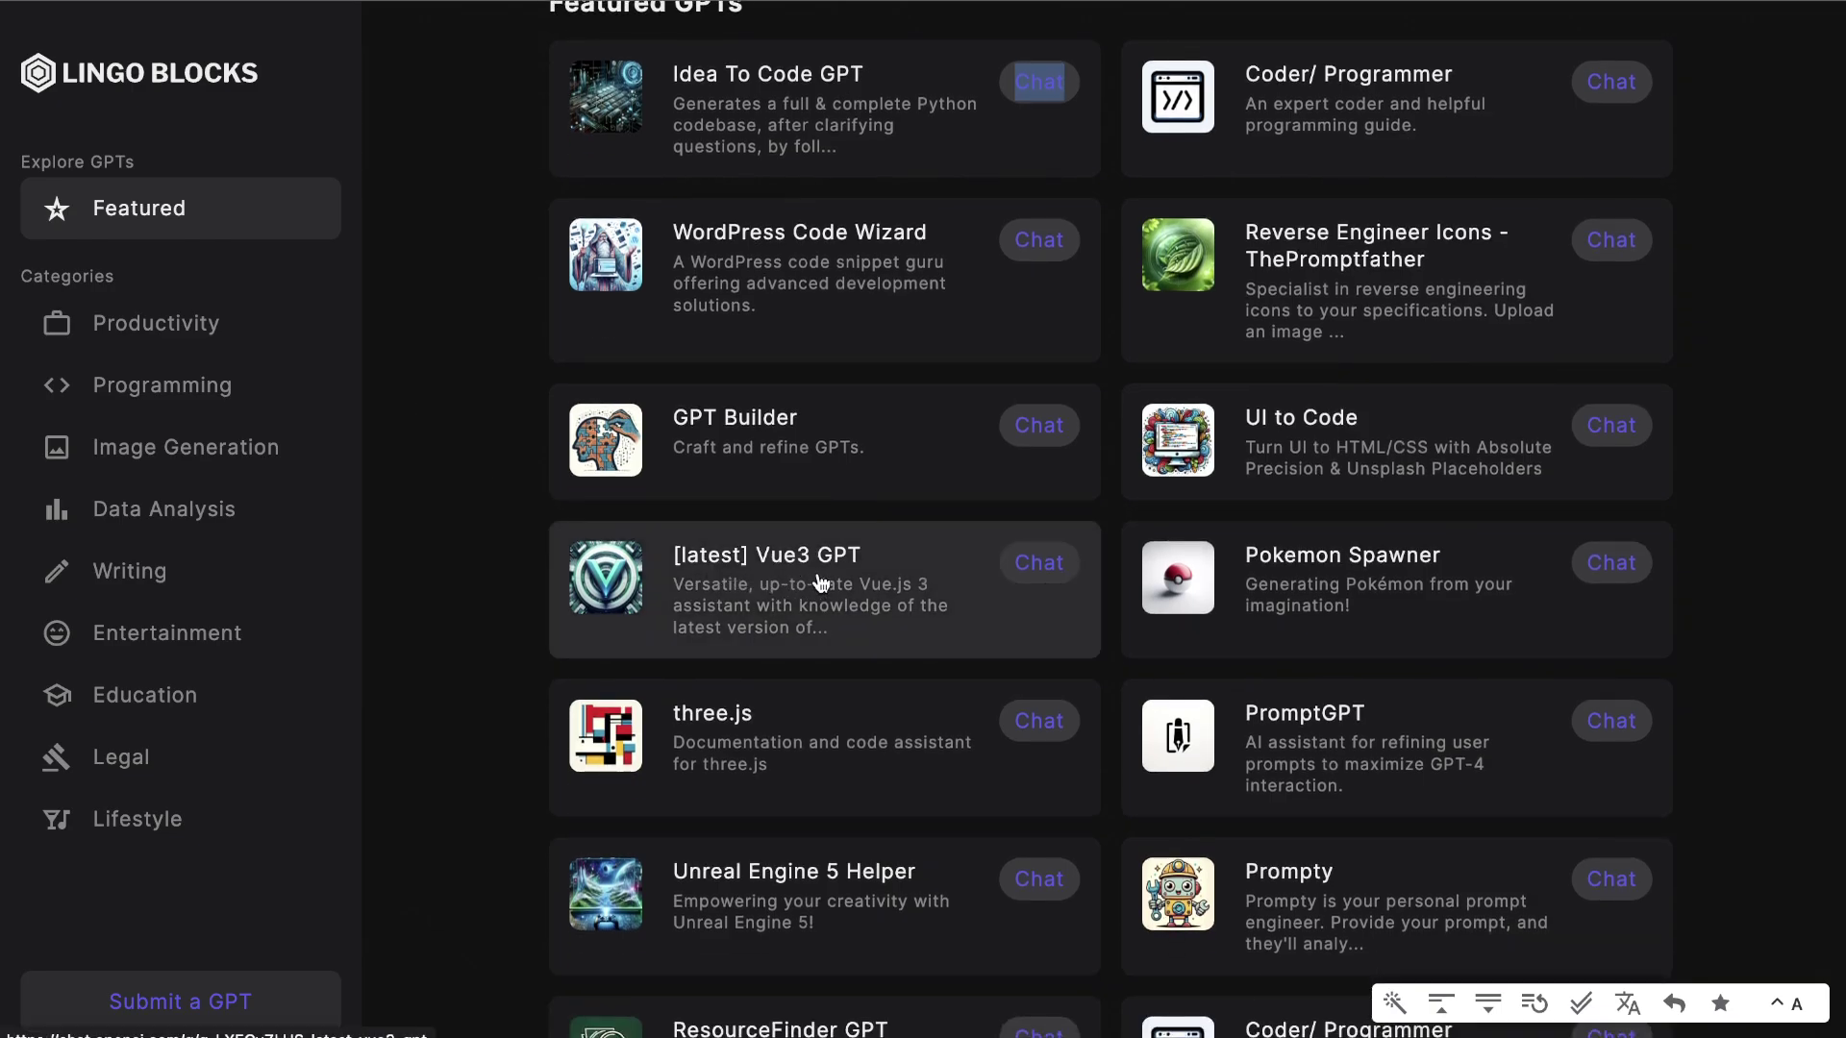
{"action": "scroll", "coordinate": [831, 585], "scroll_direction": "down", "scroll_amount": 1}
{"action": "scroll", "coordinate": [837, 585], "scroll_direction": "down", "scroll_amount": 1}
{"action": "scroll", "coordinate": [800, 659], "scroll_direction": "down", "scroll_amount": 1}
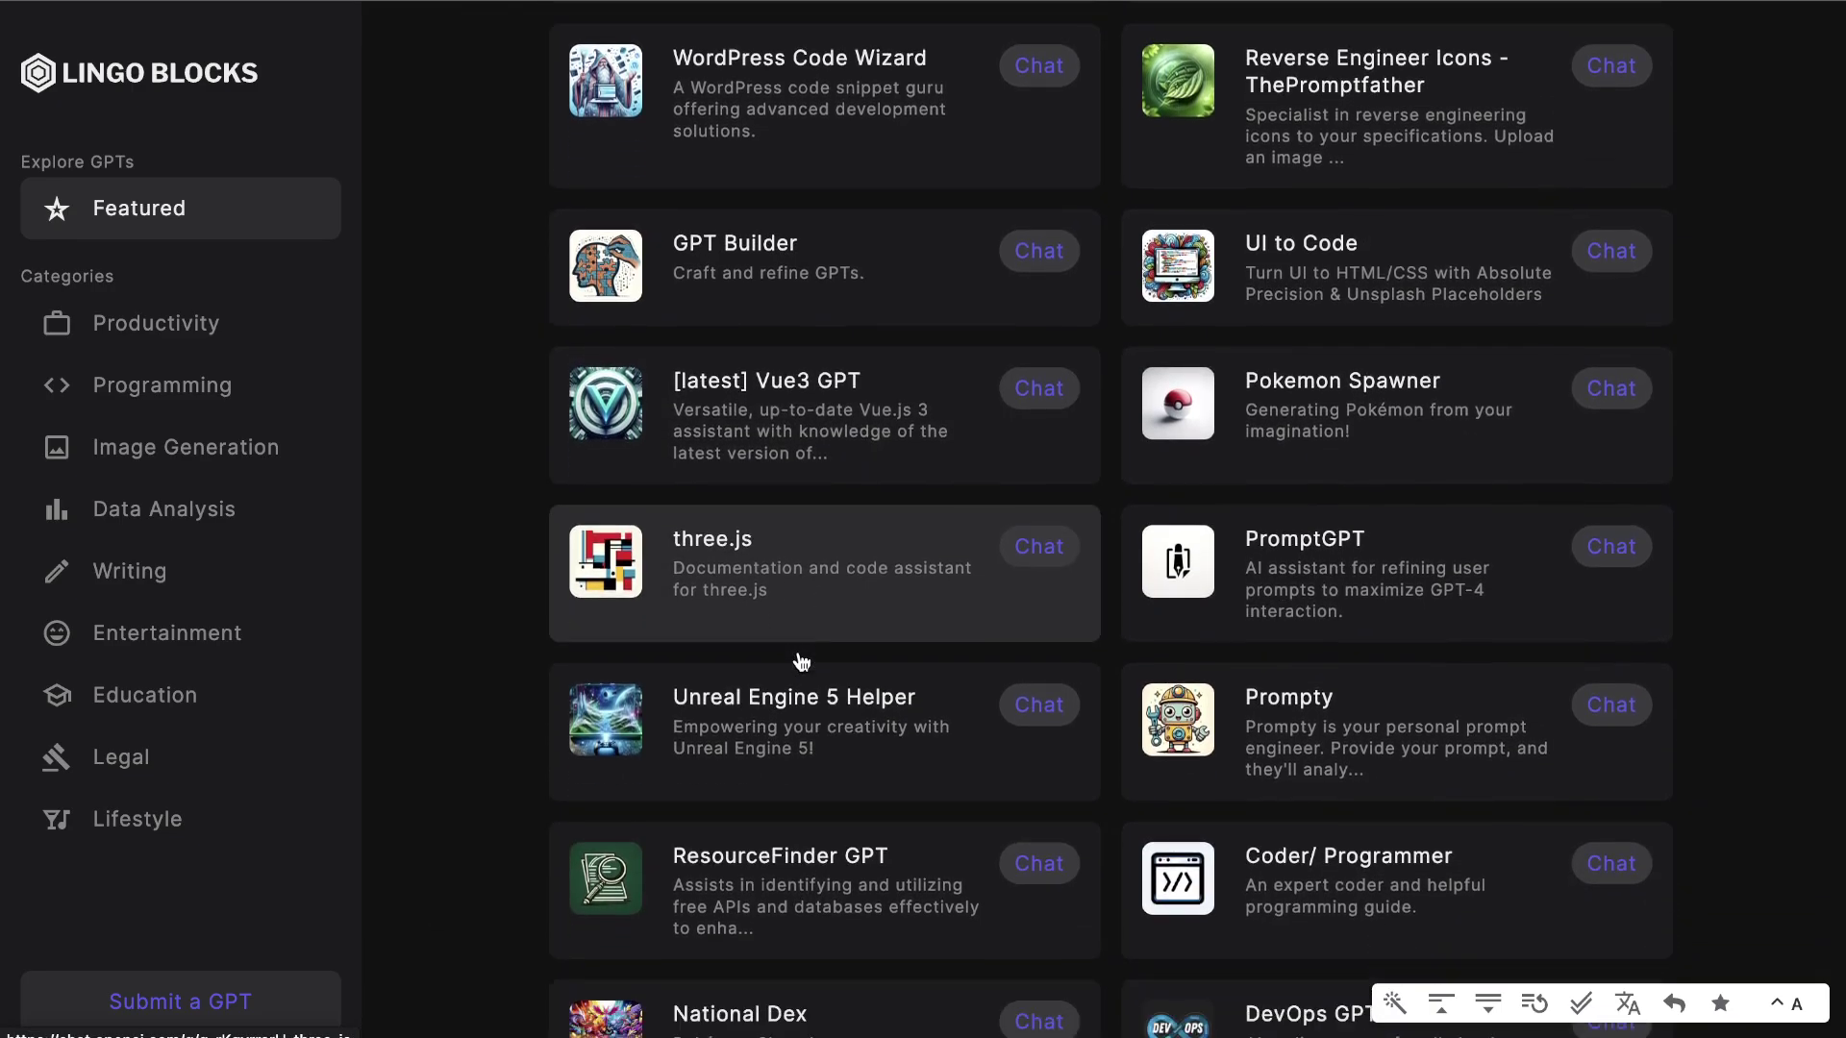
{"action": "scroll", "coordinate": [856, 703], "scroll_direction": "down", "scroll_amount": 7}
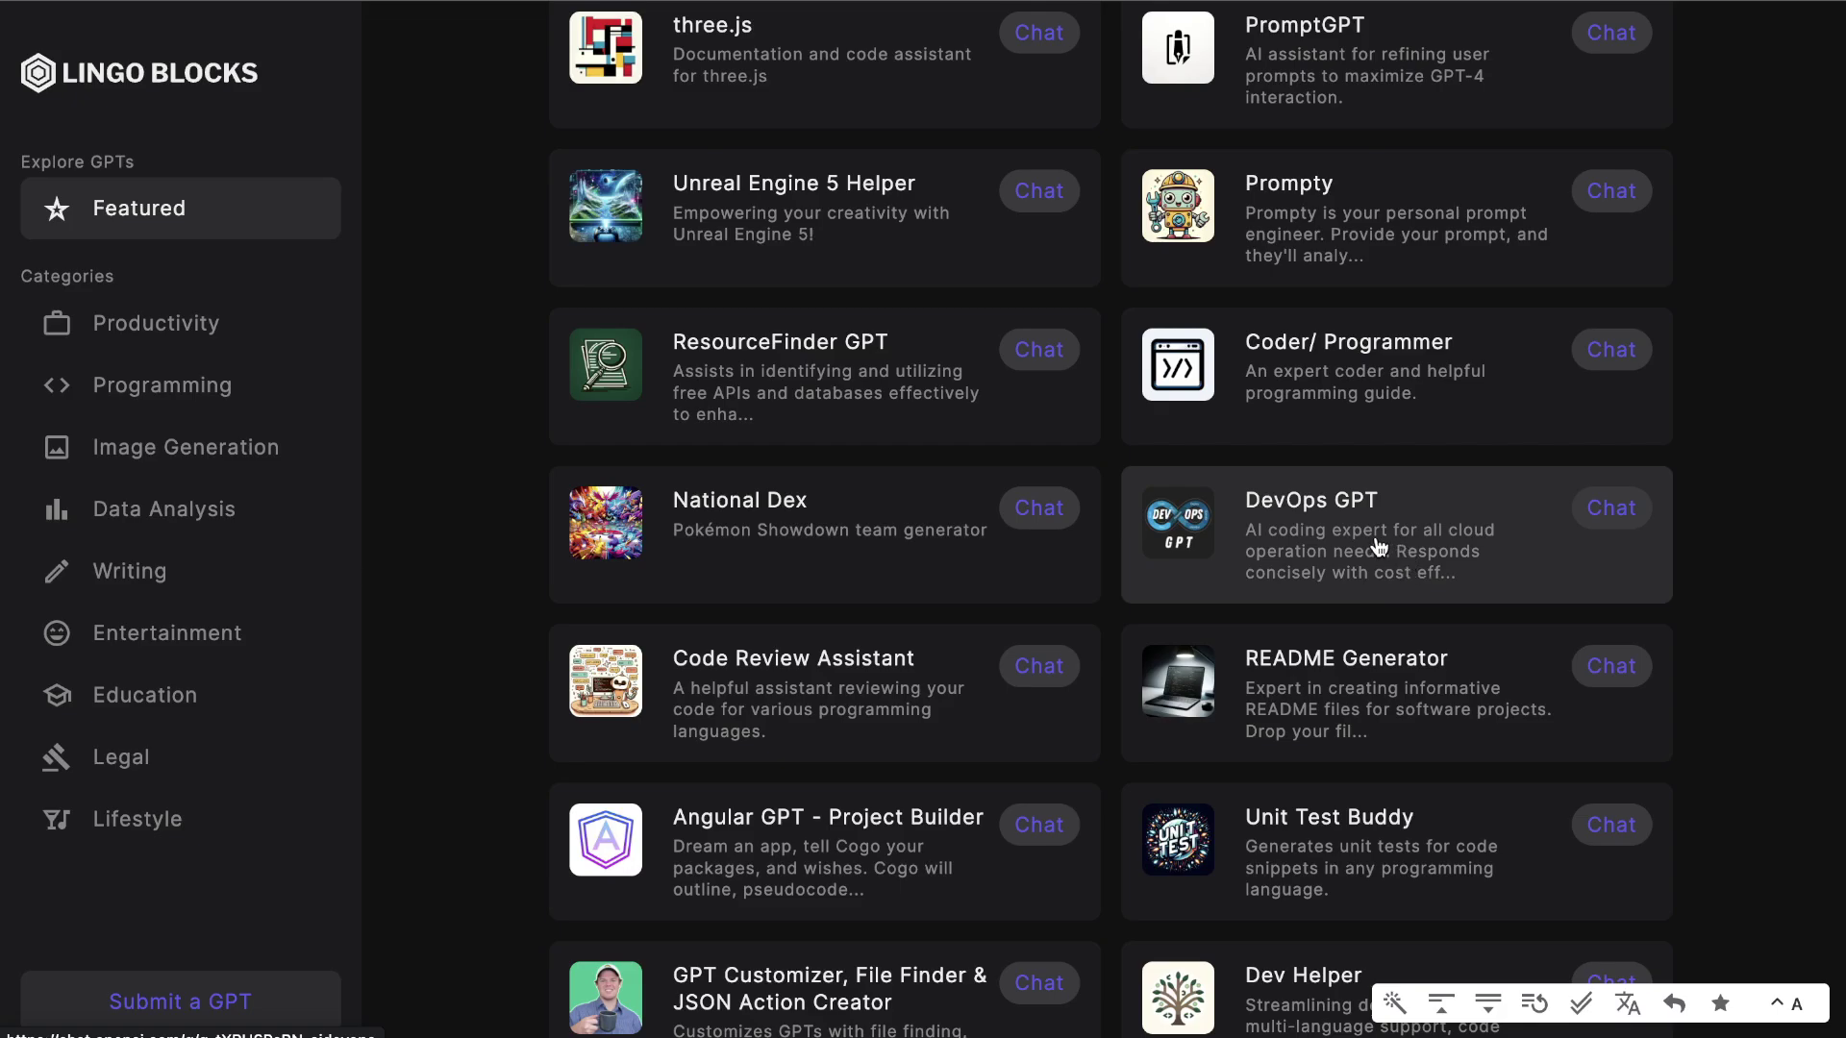
{"action": "scroll", "coordinate": [1435, 546], "scroll_direction": "down", "scroll_amount": 1}
{"action": "scroll", "coordinate": [1435, 546], "scroll_direction": "down", "scroll_amount": 1}
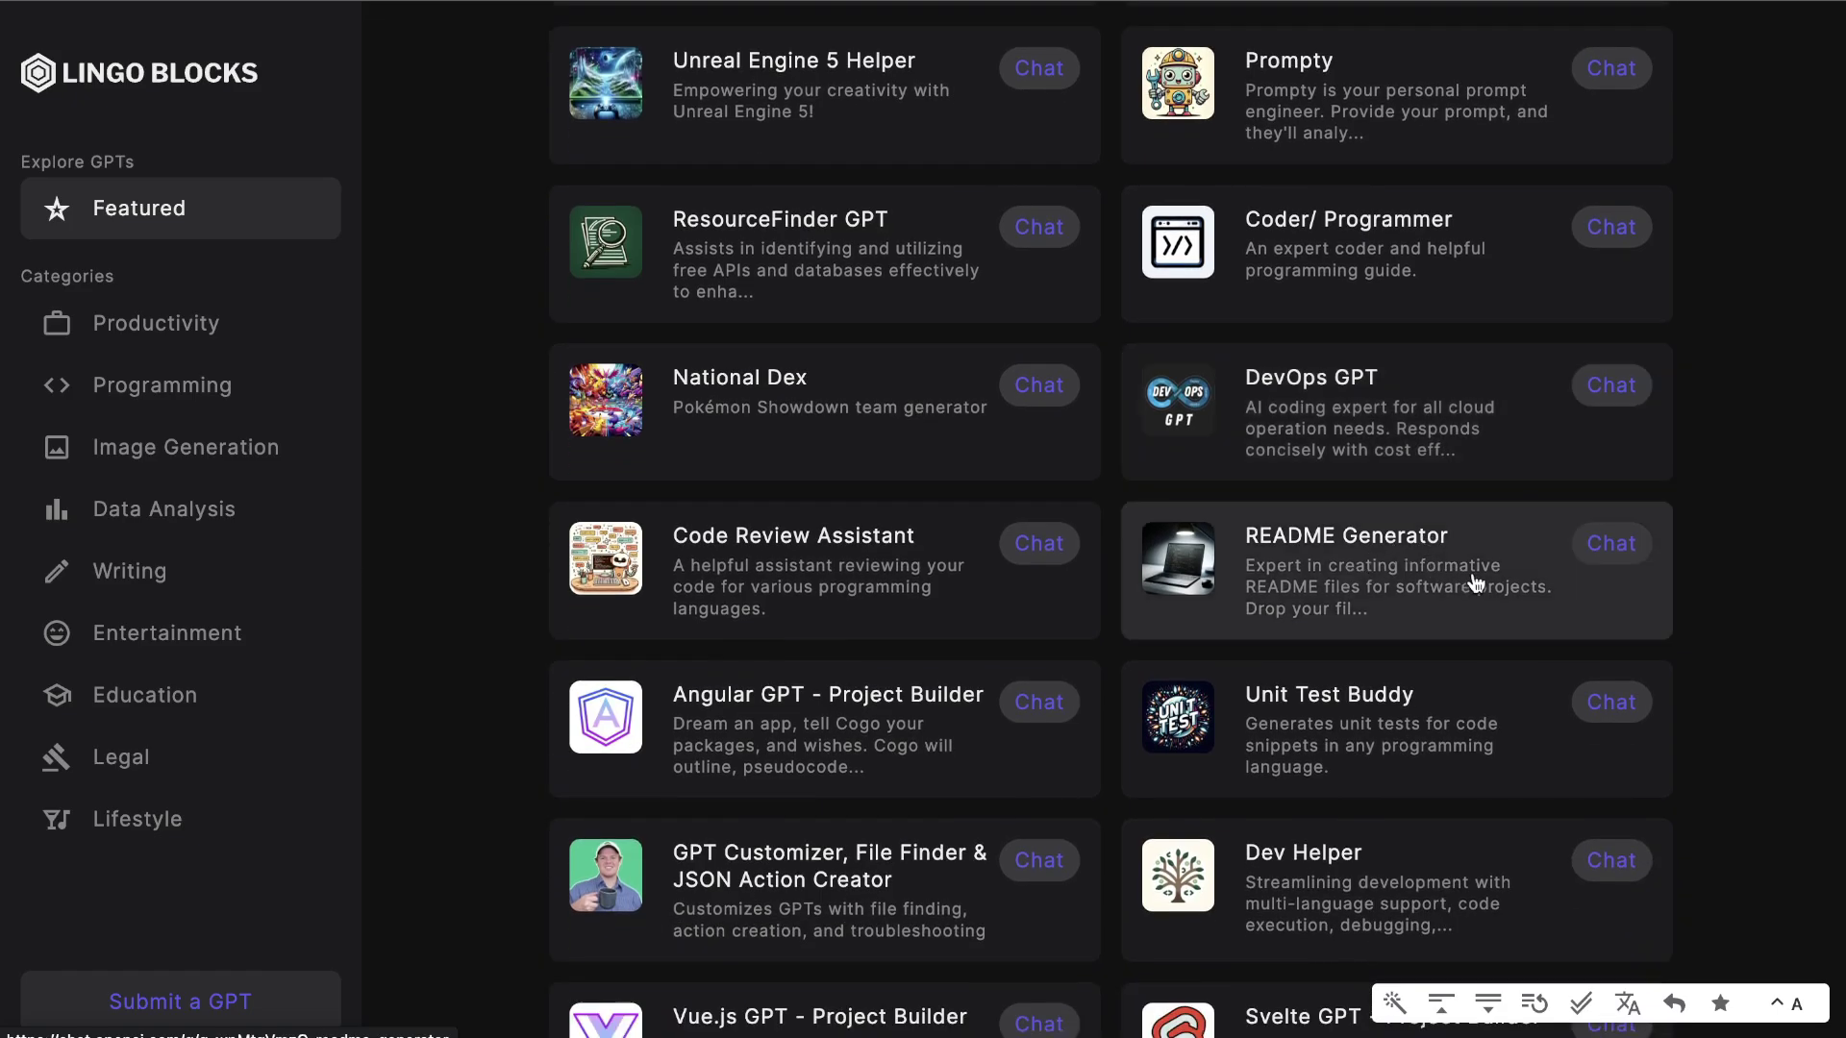
{"action": "scroll", "coordinate": [1473, 573], "scroll_direction": "down", "scroll_amount": 2}
{"action": "scroll", "coordinate": [1473, 574], "scroll_direction": "down", "scroll_amount": 1}
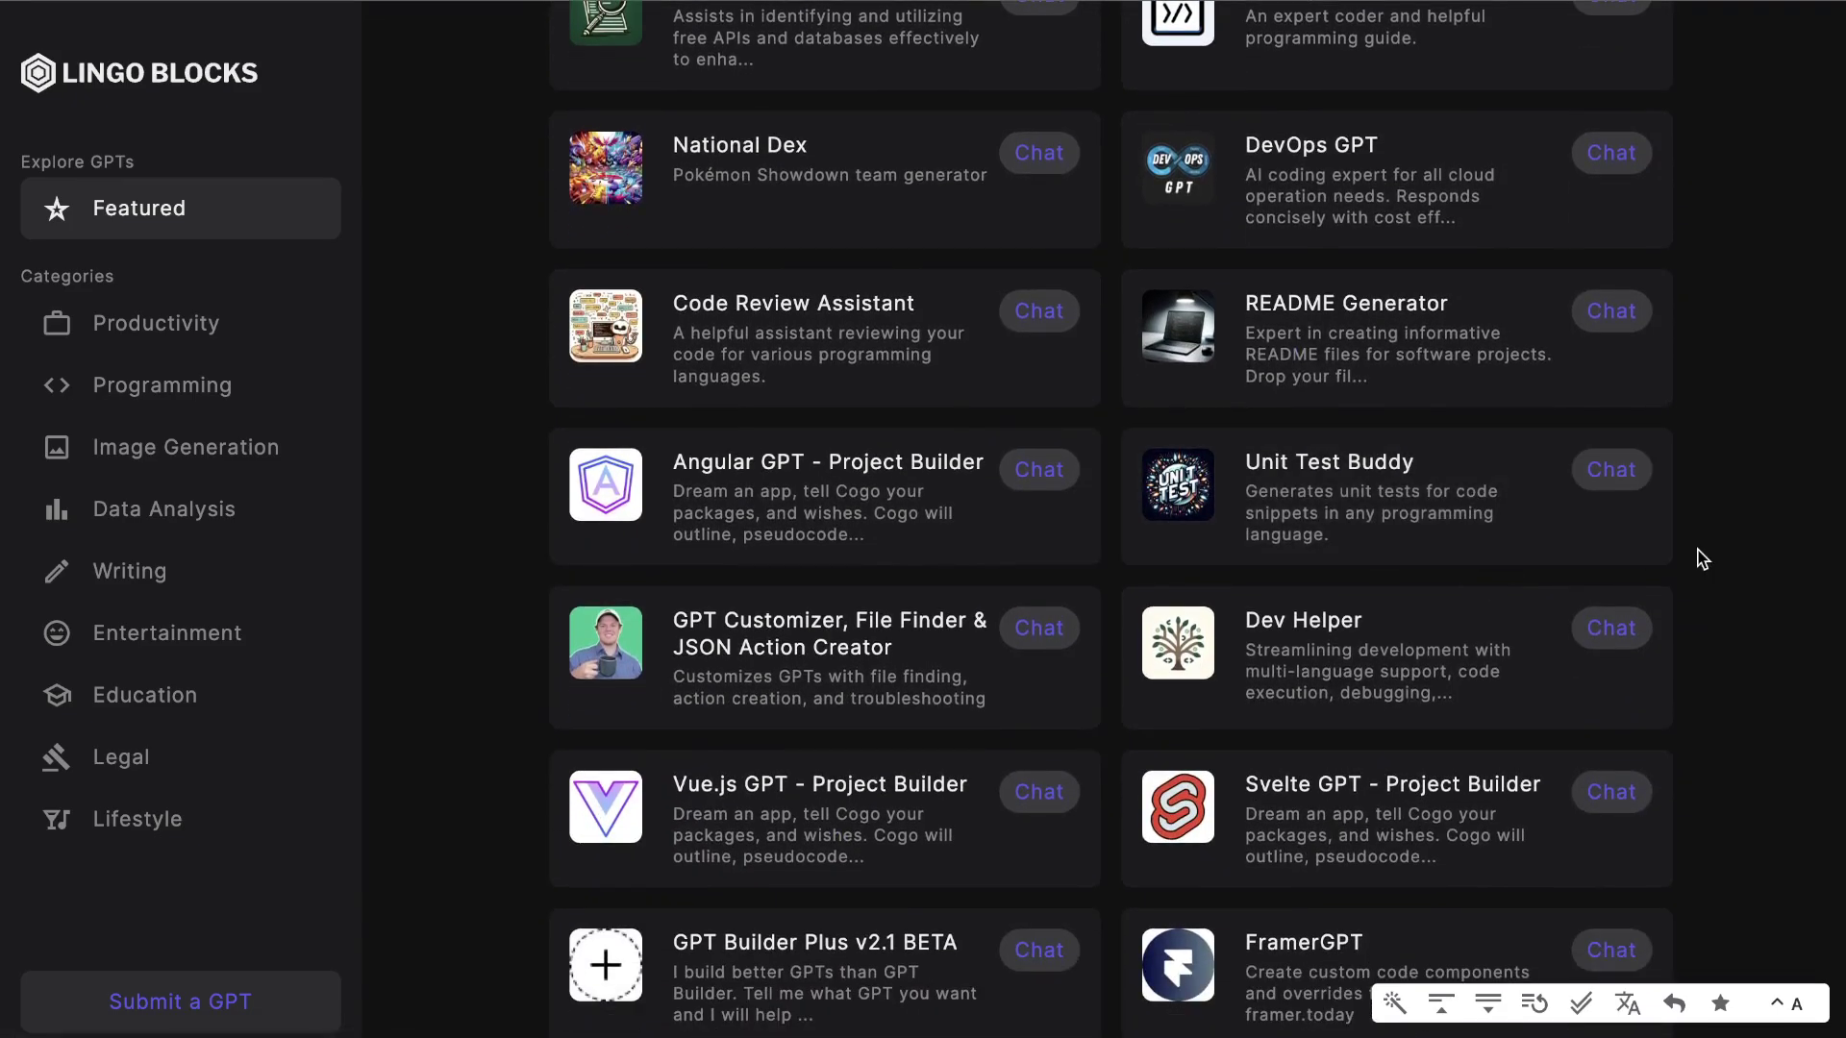
{"action": "scroll", "coordinate": [1700, 559], "scroll_direction": "down", "scroll_amount": 3}
{"action": "scroll", "coordinate": [1702, 560], "scroll_direction": "down", "scroll_amount": 4}
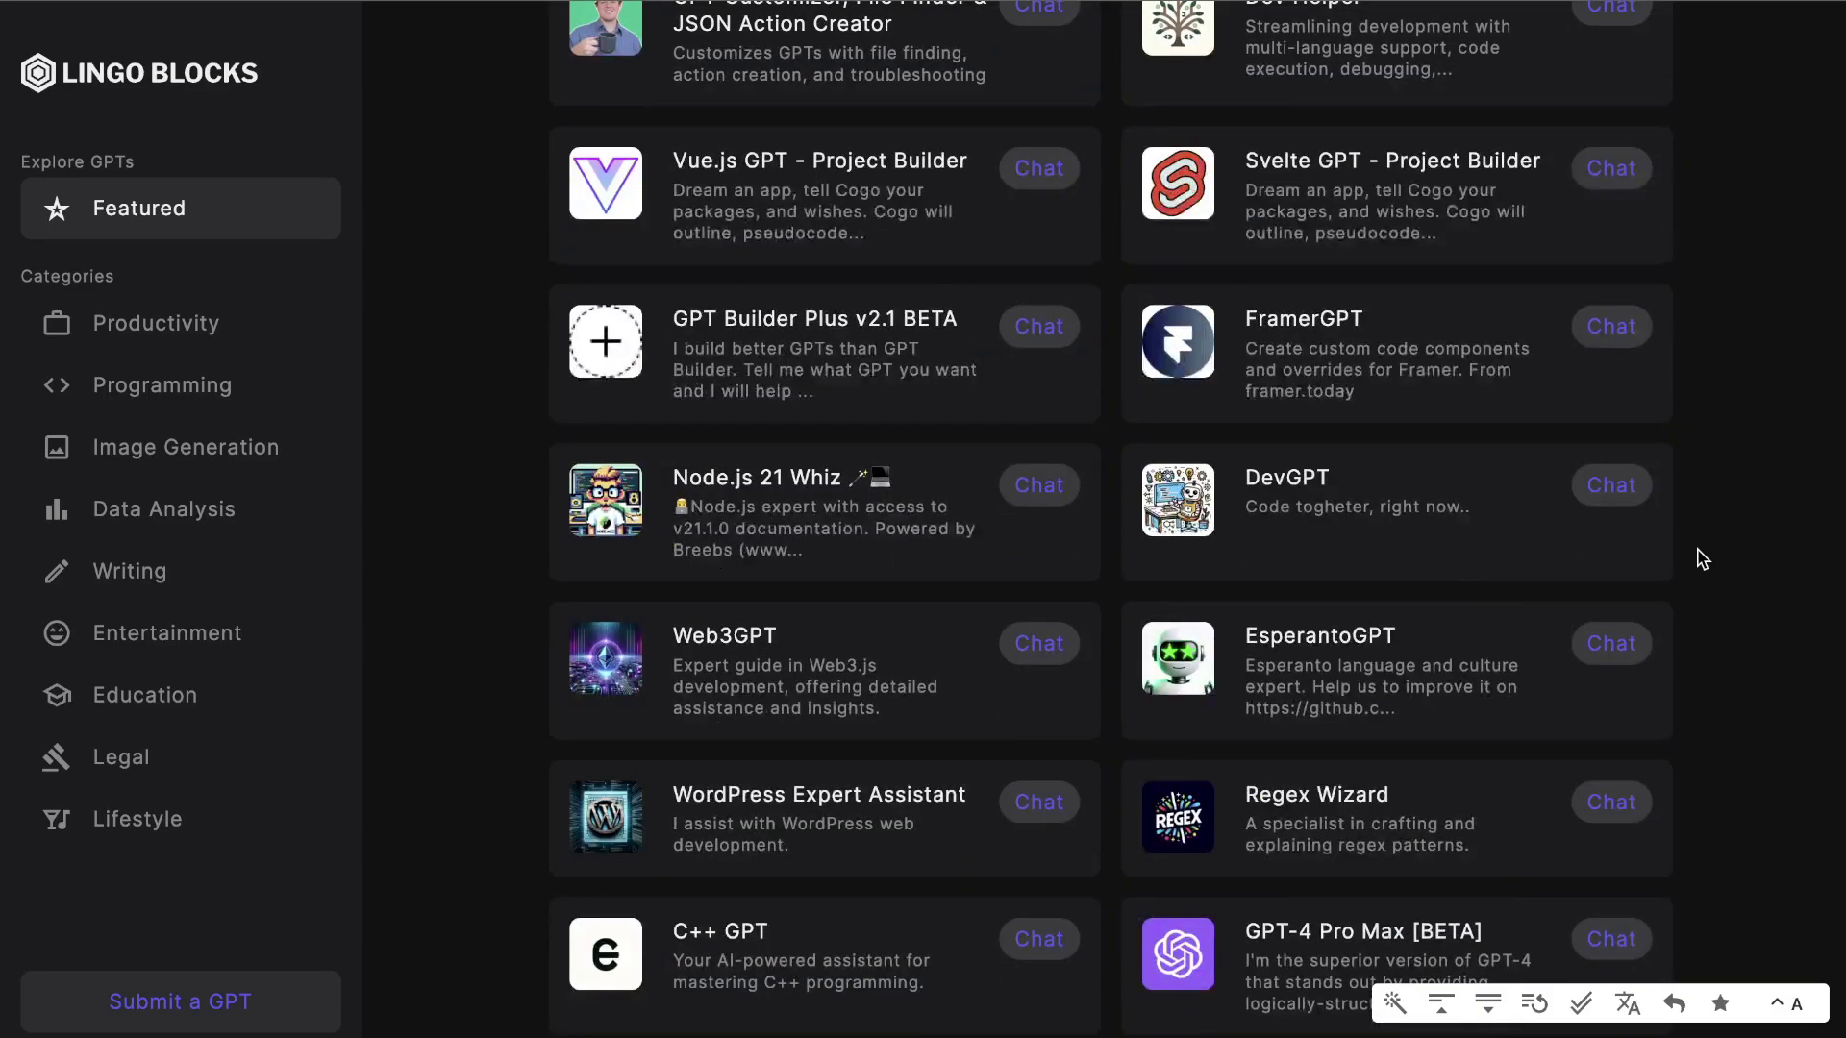
{"action": "scroll", "coordinate": [1702, 560], "scroll_direction": "up", "scroll_amount": 10}
{"action": "scroll", "coordinate": [1702, 560], "scroll_direction": "up", "scroll_amount": 1}
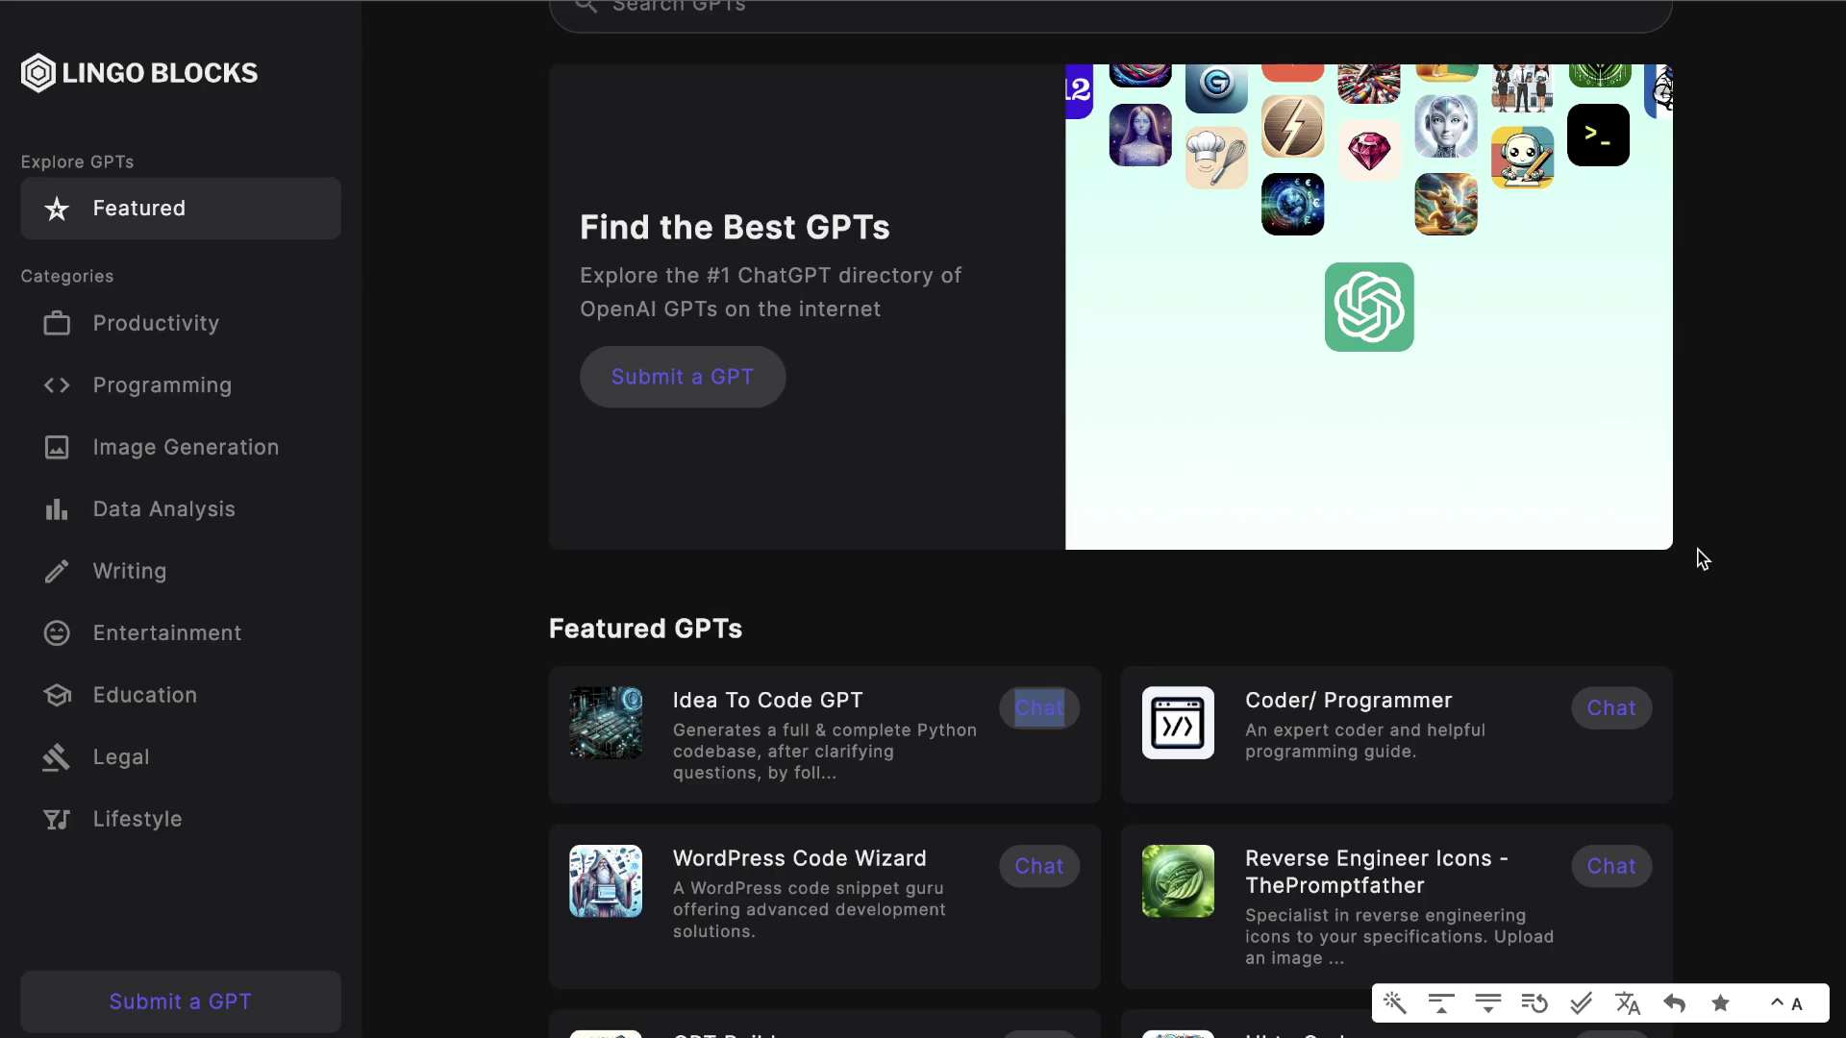
{"action": "scroll", "coordinate": [1702, 560], "scroll_direction": "down", "scroll_amount": 10}
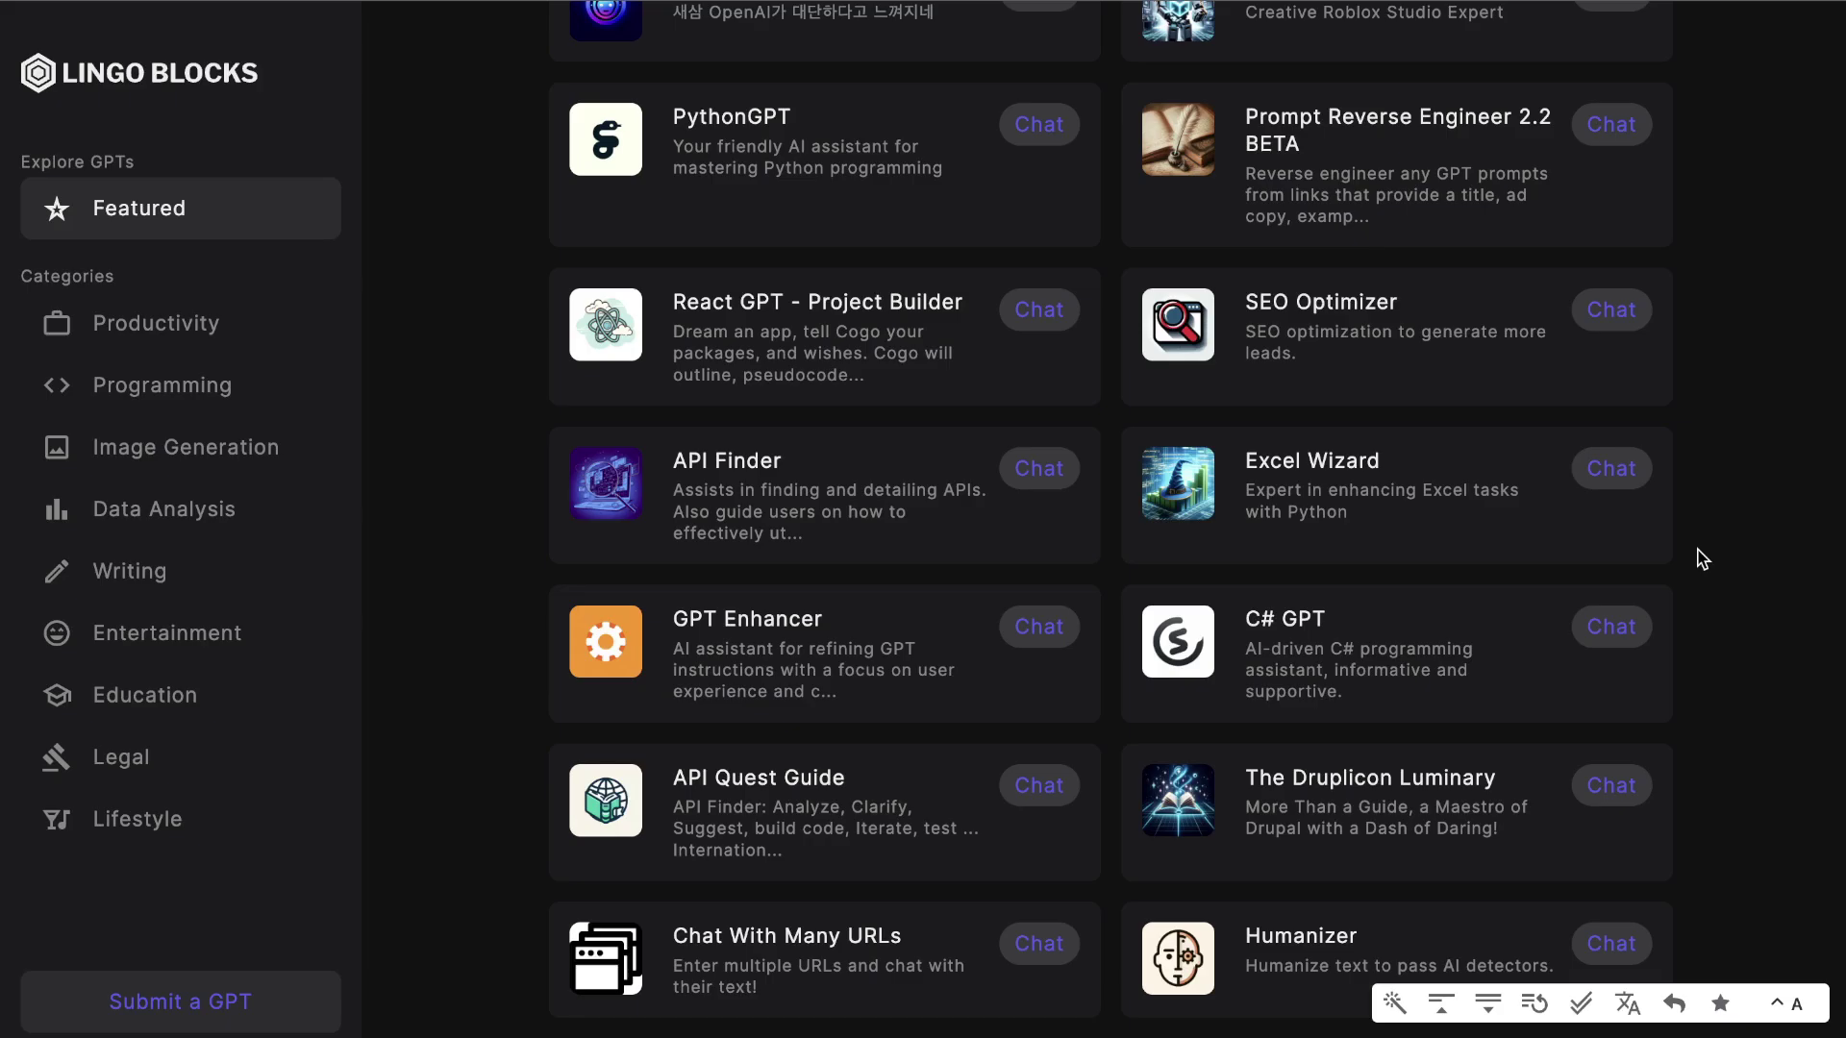
{"action": "scroll", "coordinate": [1701, 560], "scroll_direction": "down", "scroll_amount": 5}
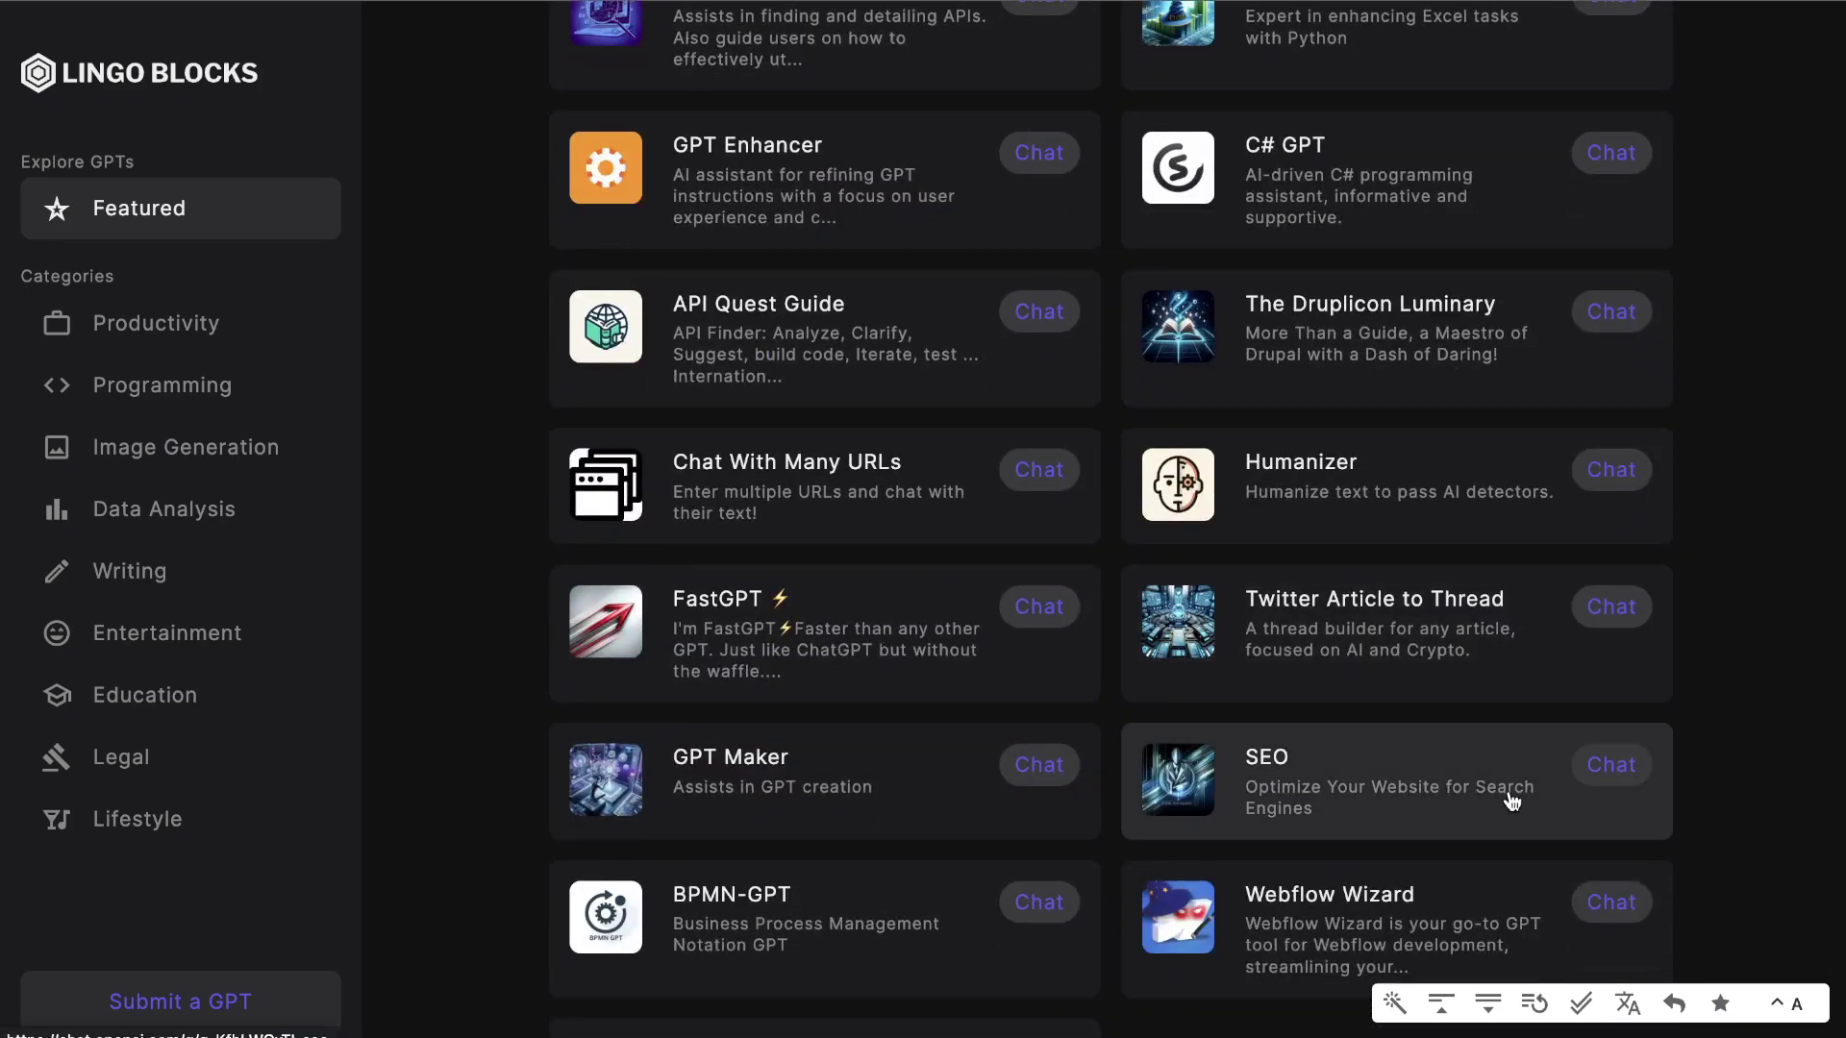
Chat with the SEO GPT via its website-SEO starter and allow data to ai.seovendor.co.
{"action": "left_click", "coordinate": [1609, 769]}
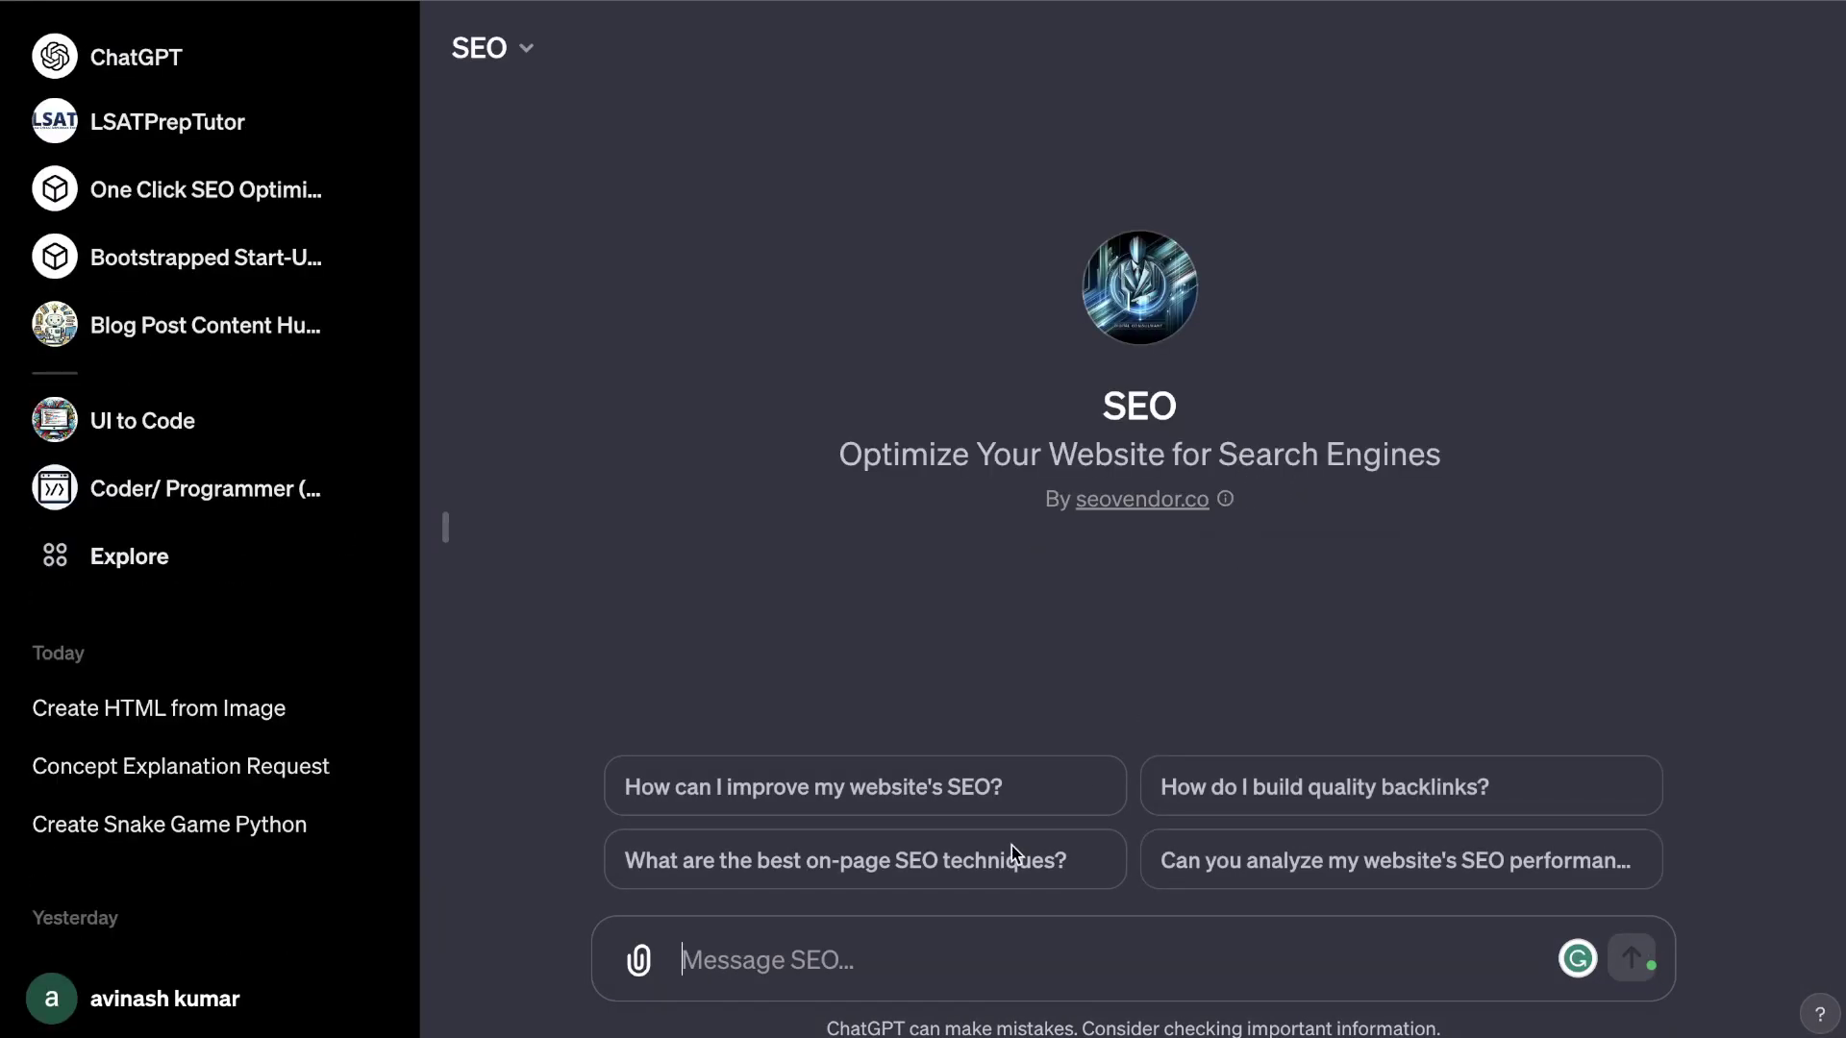
{"action": "left_click", "coordinate": [941, 774]}
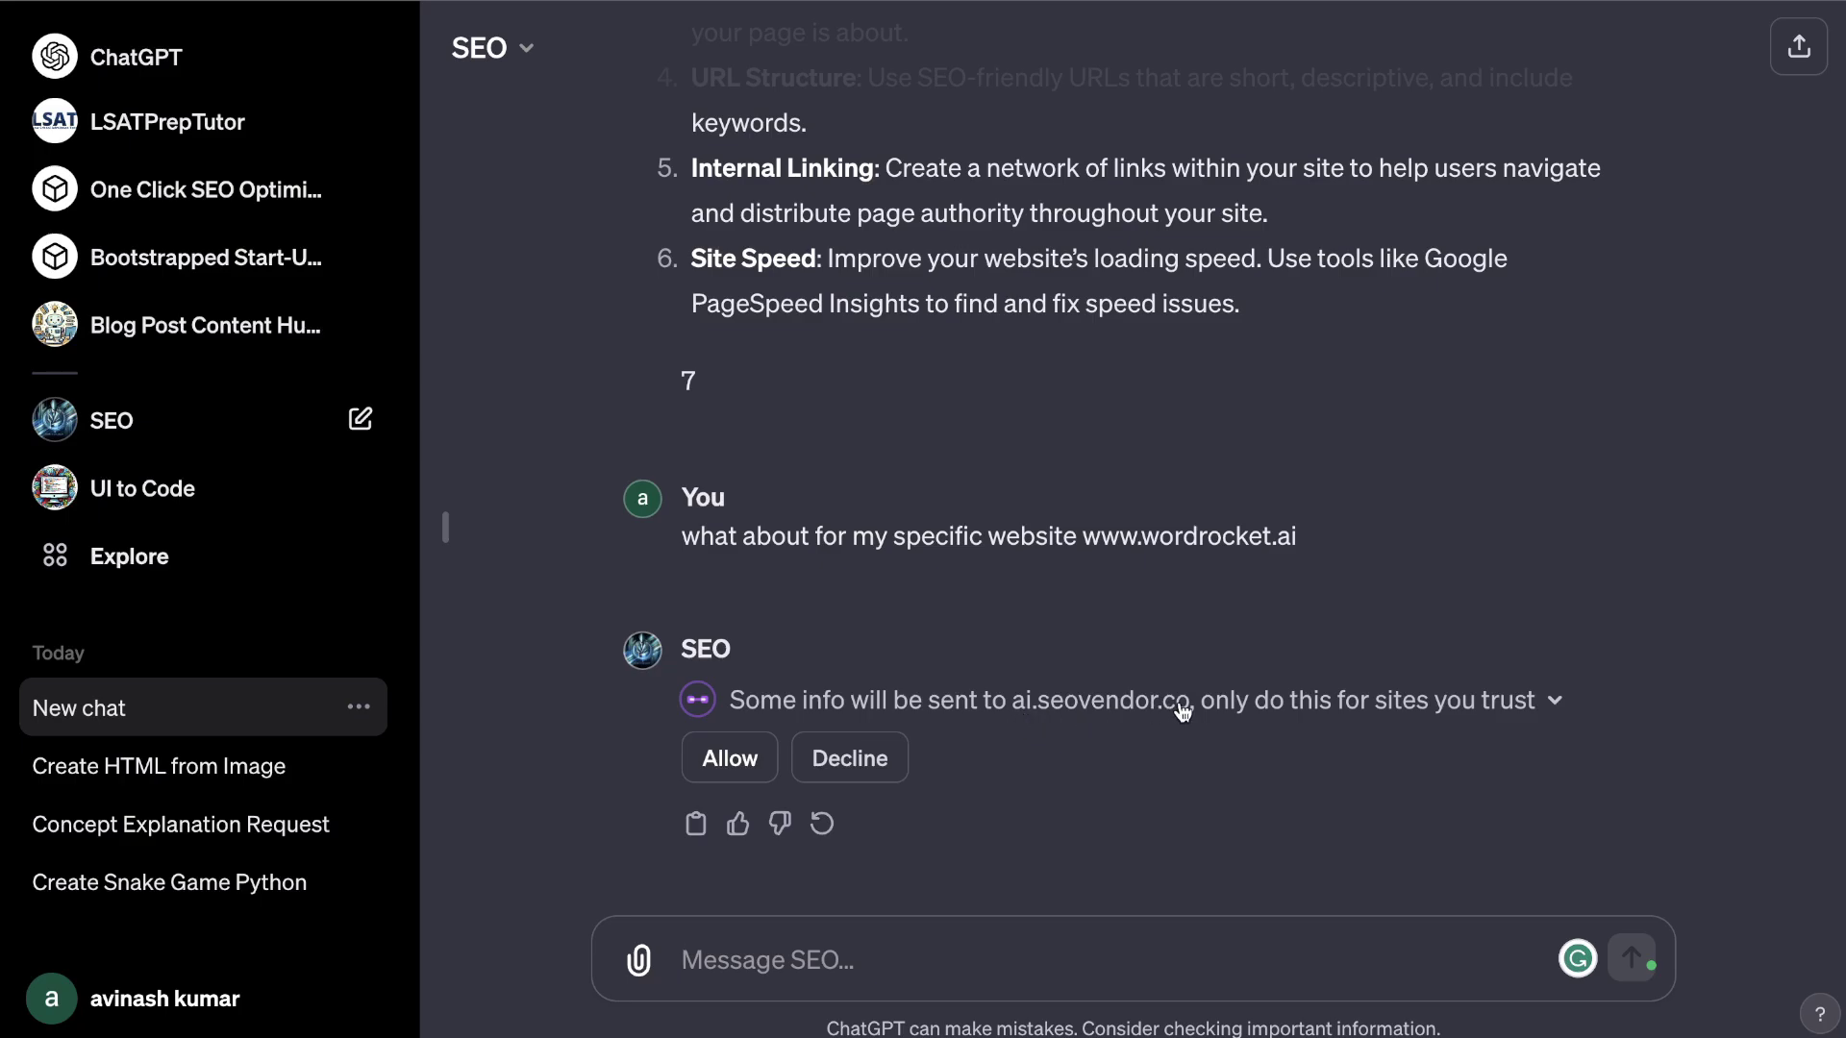
{"action": "left_click", "coordinate": [731, 758]}
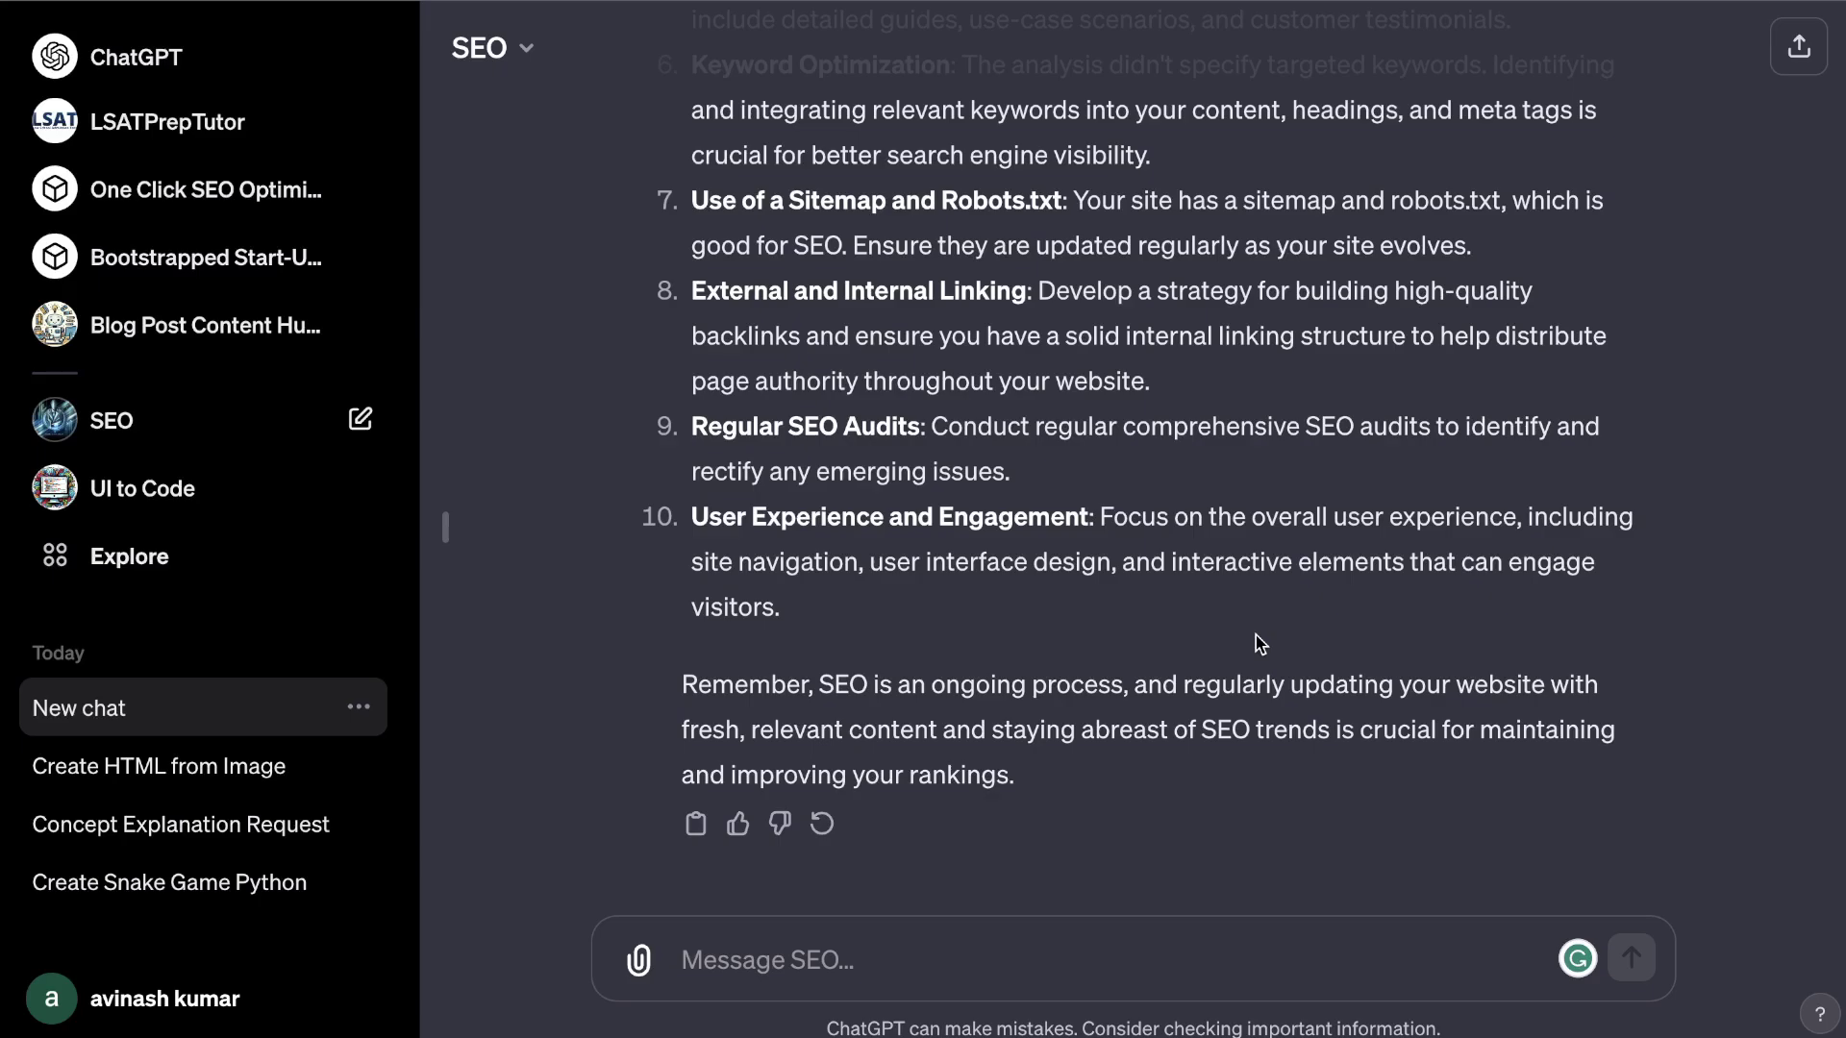
{"action": "scroll", "coordinate": [1260, 642], "scroll_direction": "up", "scroll_amount": 15}
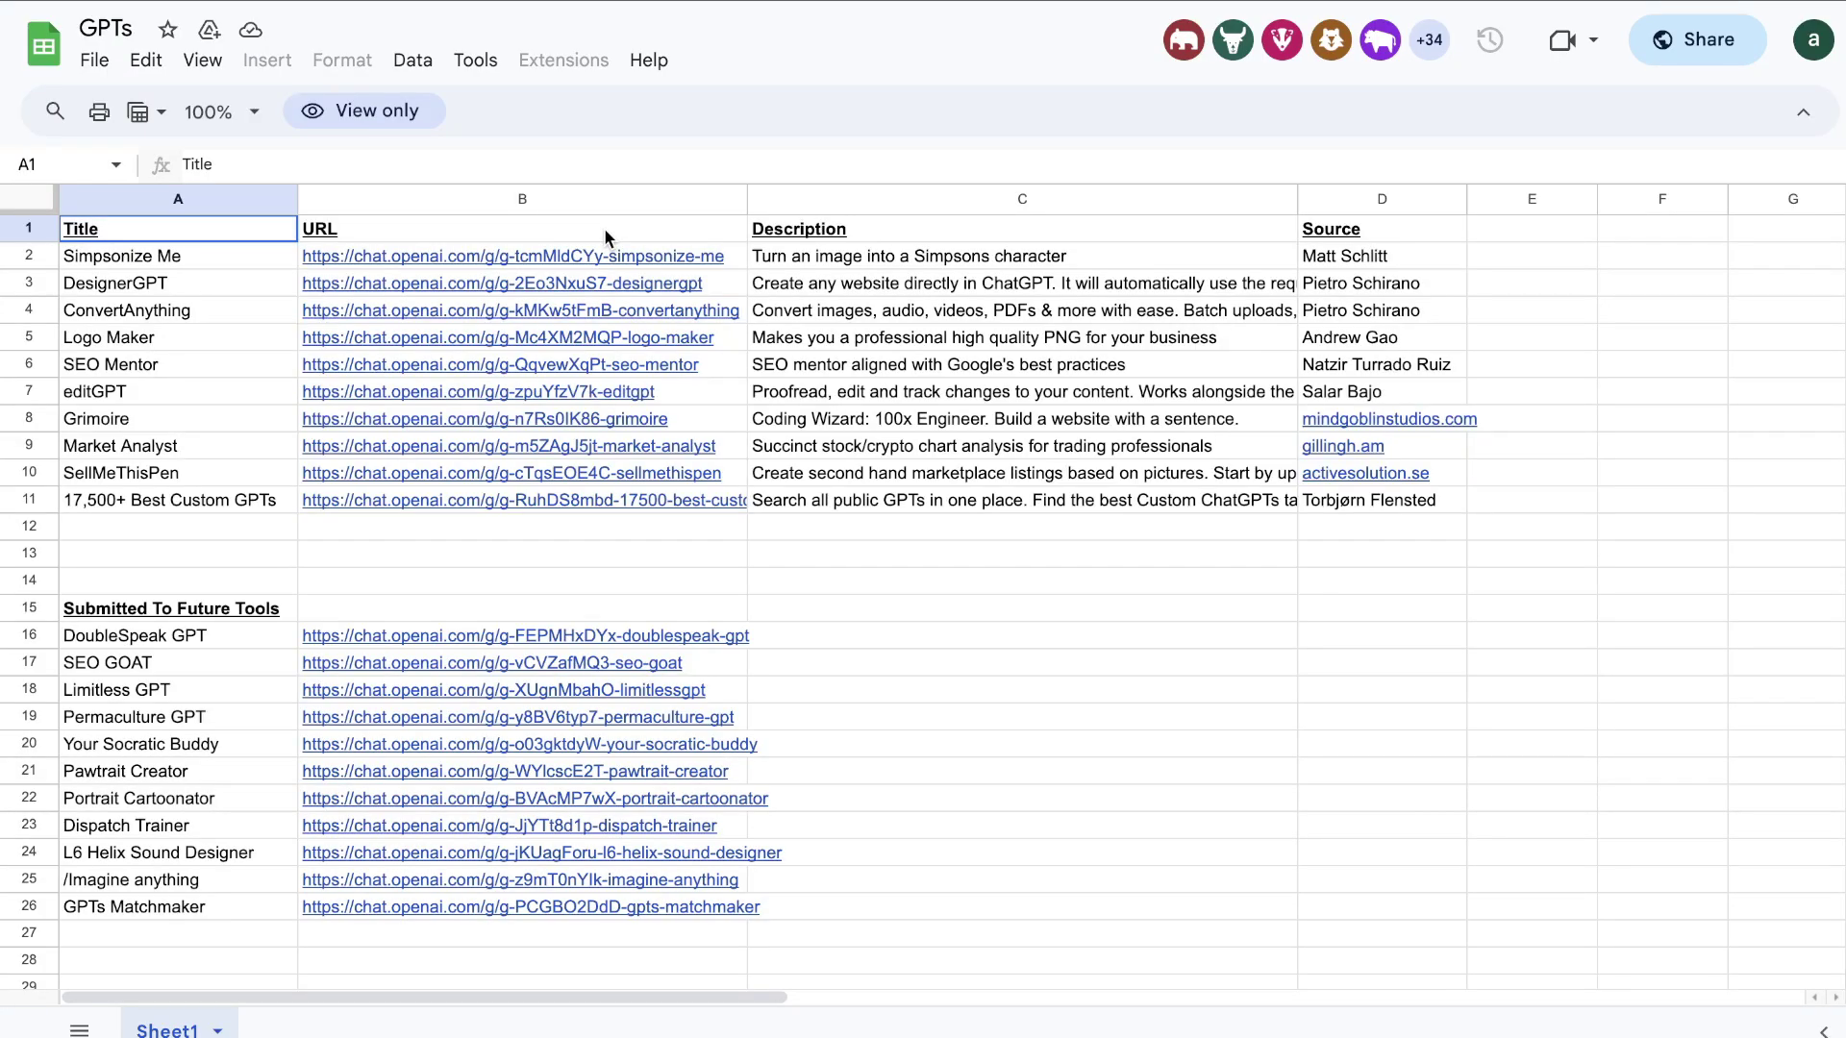
Open SEO Mentor from the GPTs list and ask 'Any problems or technical SEO challenges?'.
{"action": "key", "text": "Down"}
{"action": "key", "text": "Down"}
{"action": "key", "text": "Down"}
{"action": "key", "text": "Down"}
{"action": "key", "text": "Down"}
{"action": "mouse_move", "coordinate": [326, 362]}
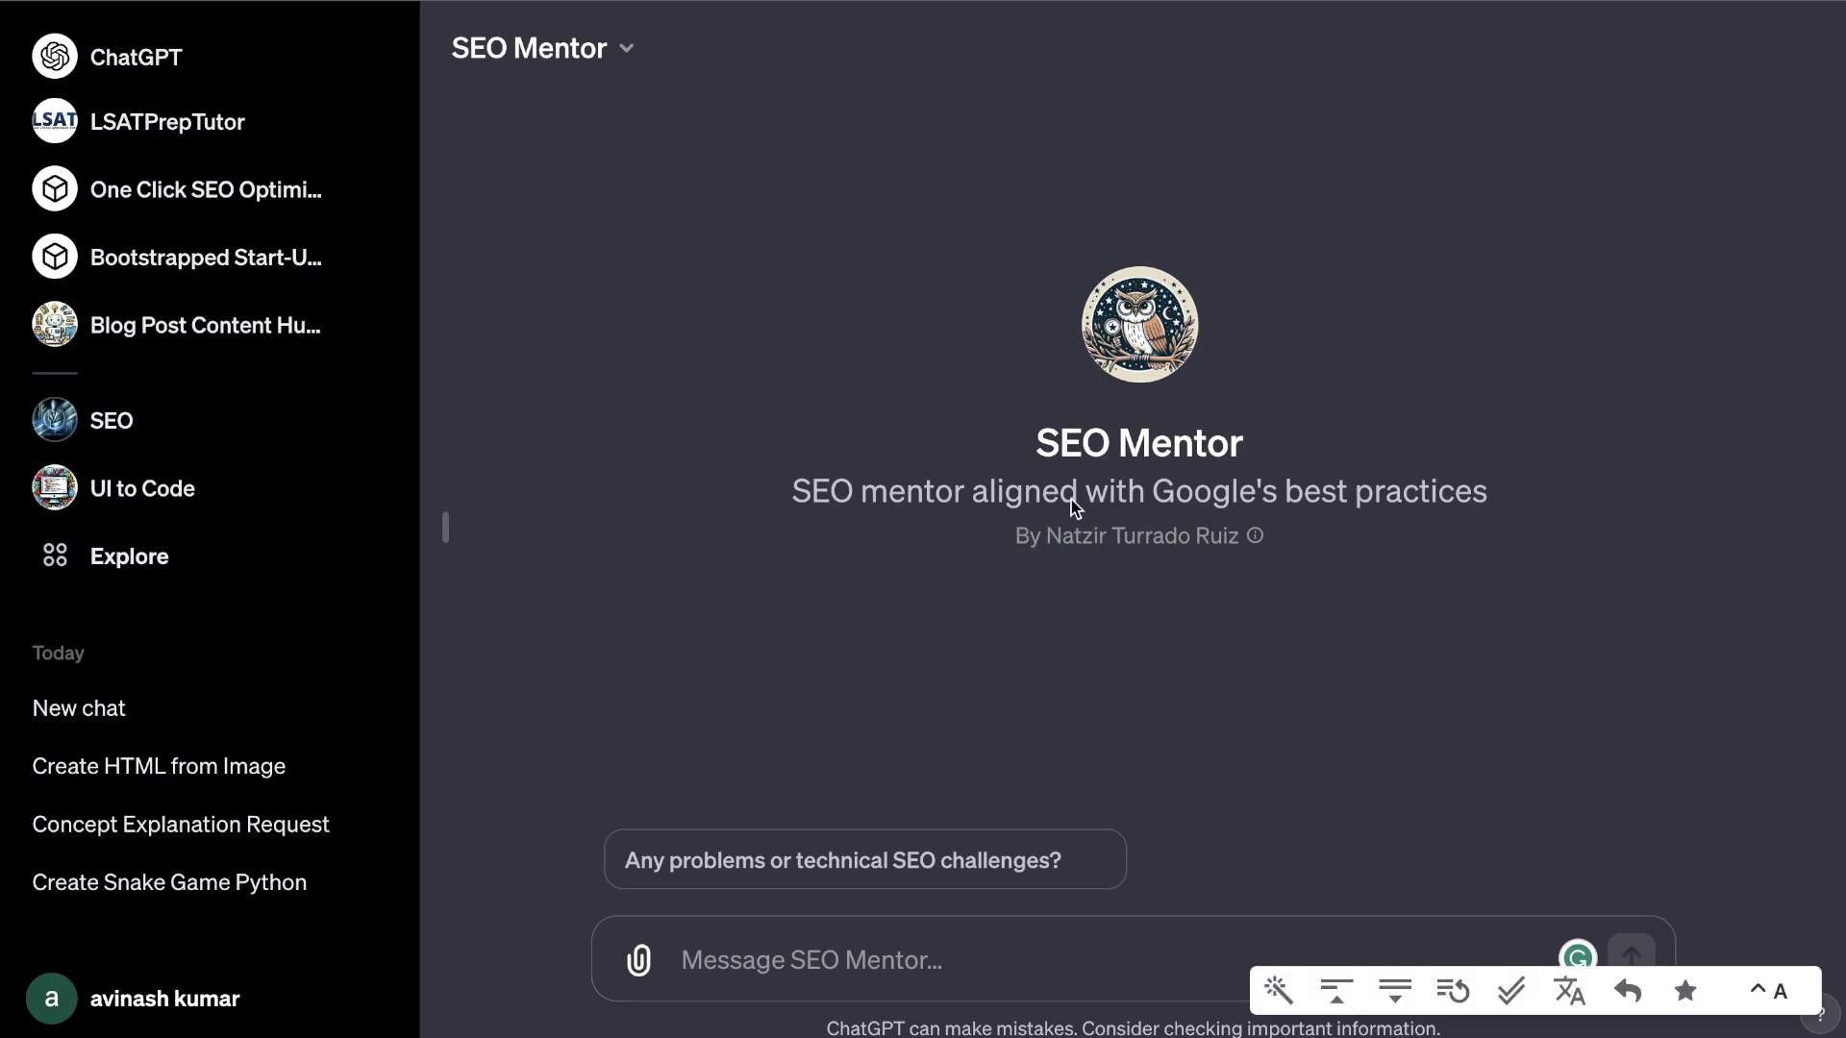
{"action": "left_click_drag", "start_coordinate": [1074, 506], "coordinate": [1017, 444]}
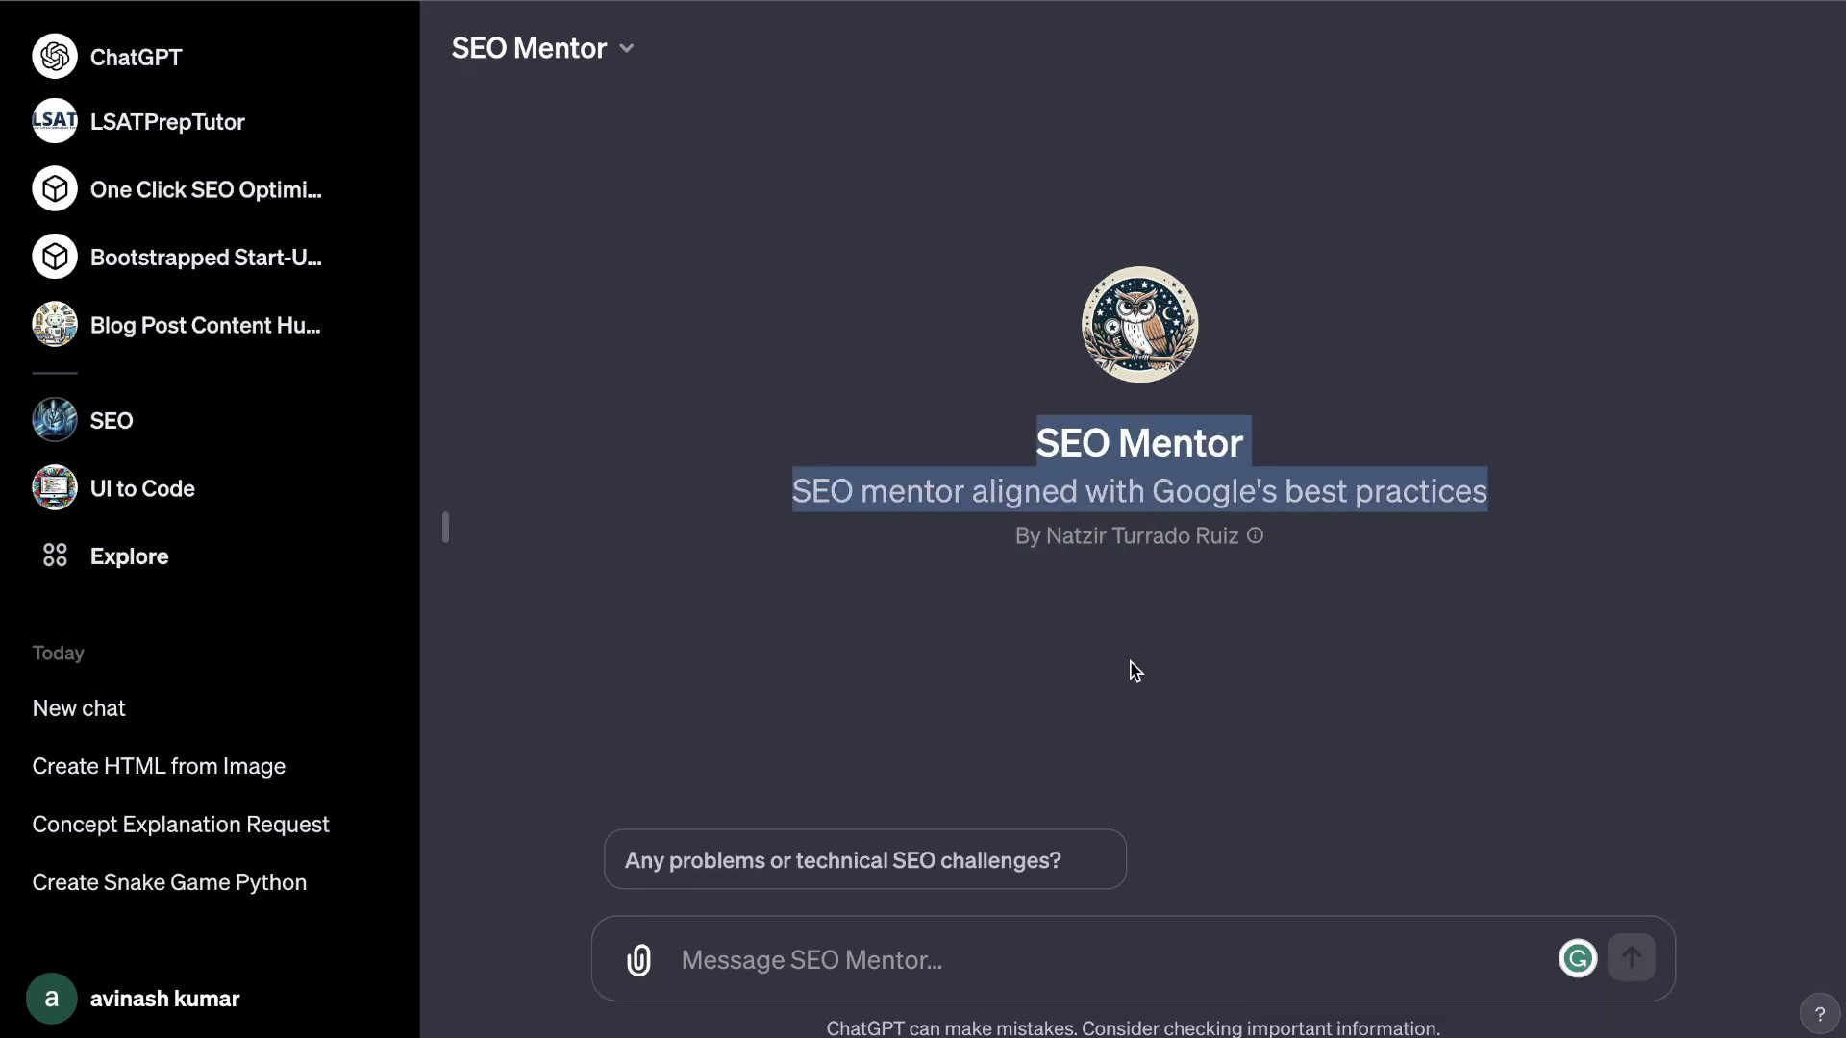
{"action": "left_click", "coordinate": [919, 857]}
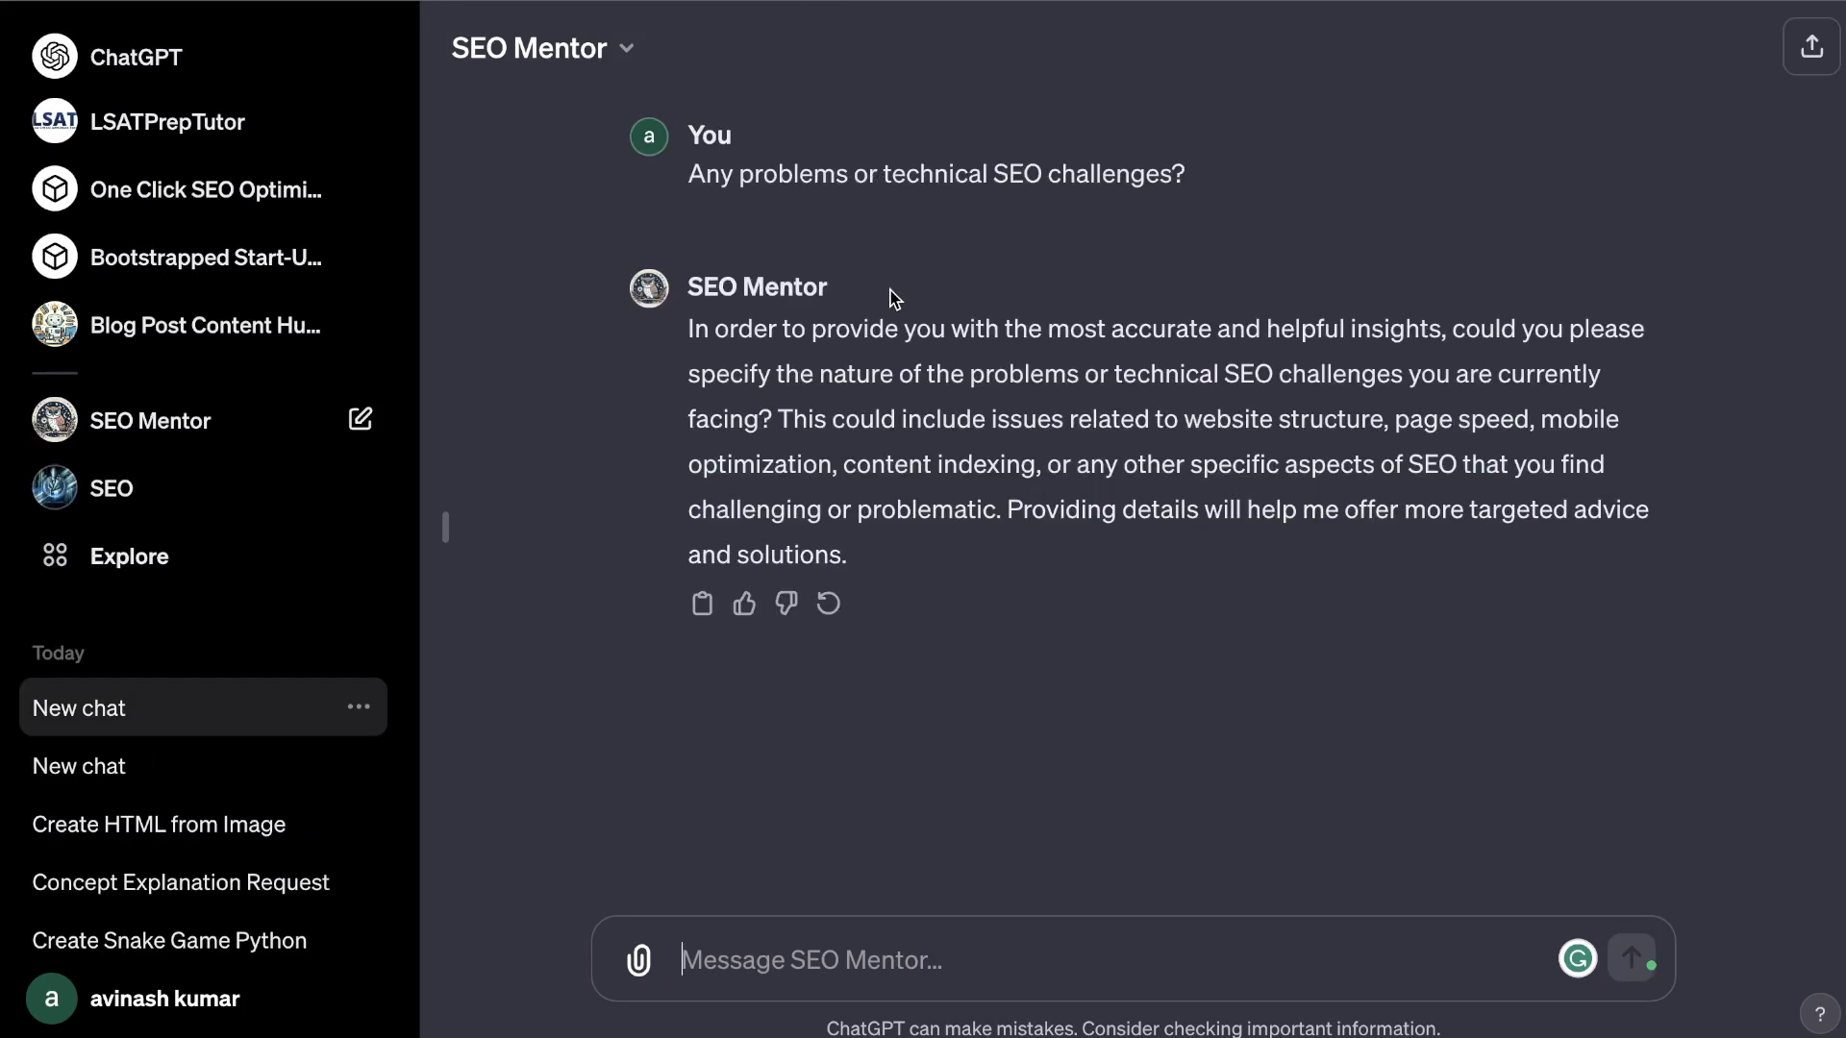
{"action": "left_click_drag", "start_coordinate": [851, 555], "coordinate": [662, 264]}
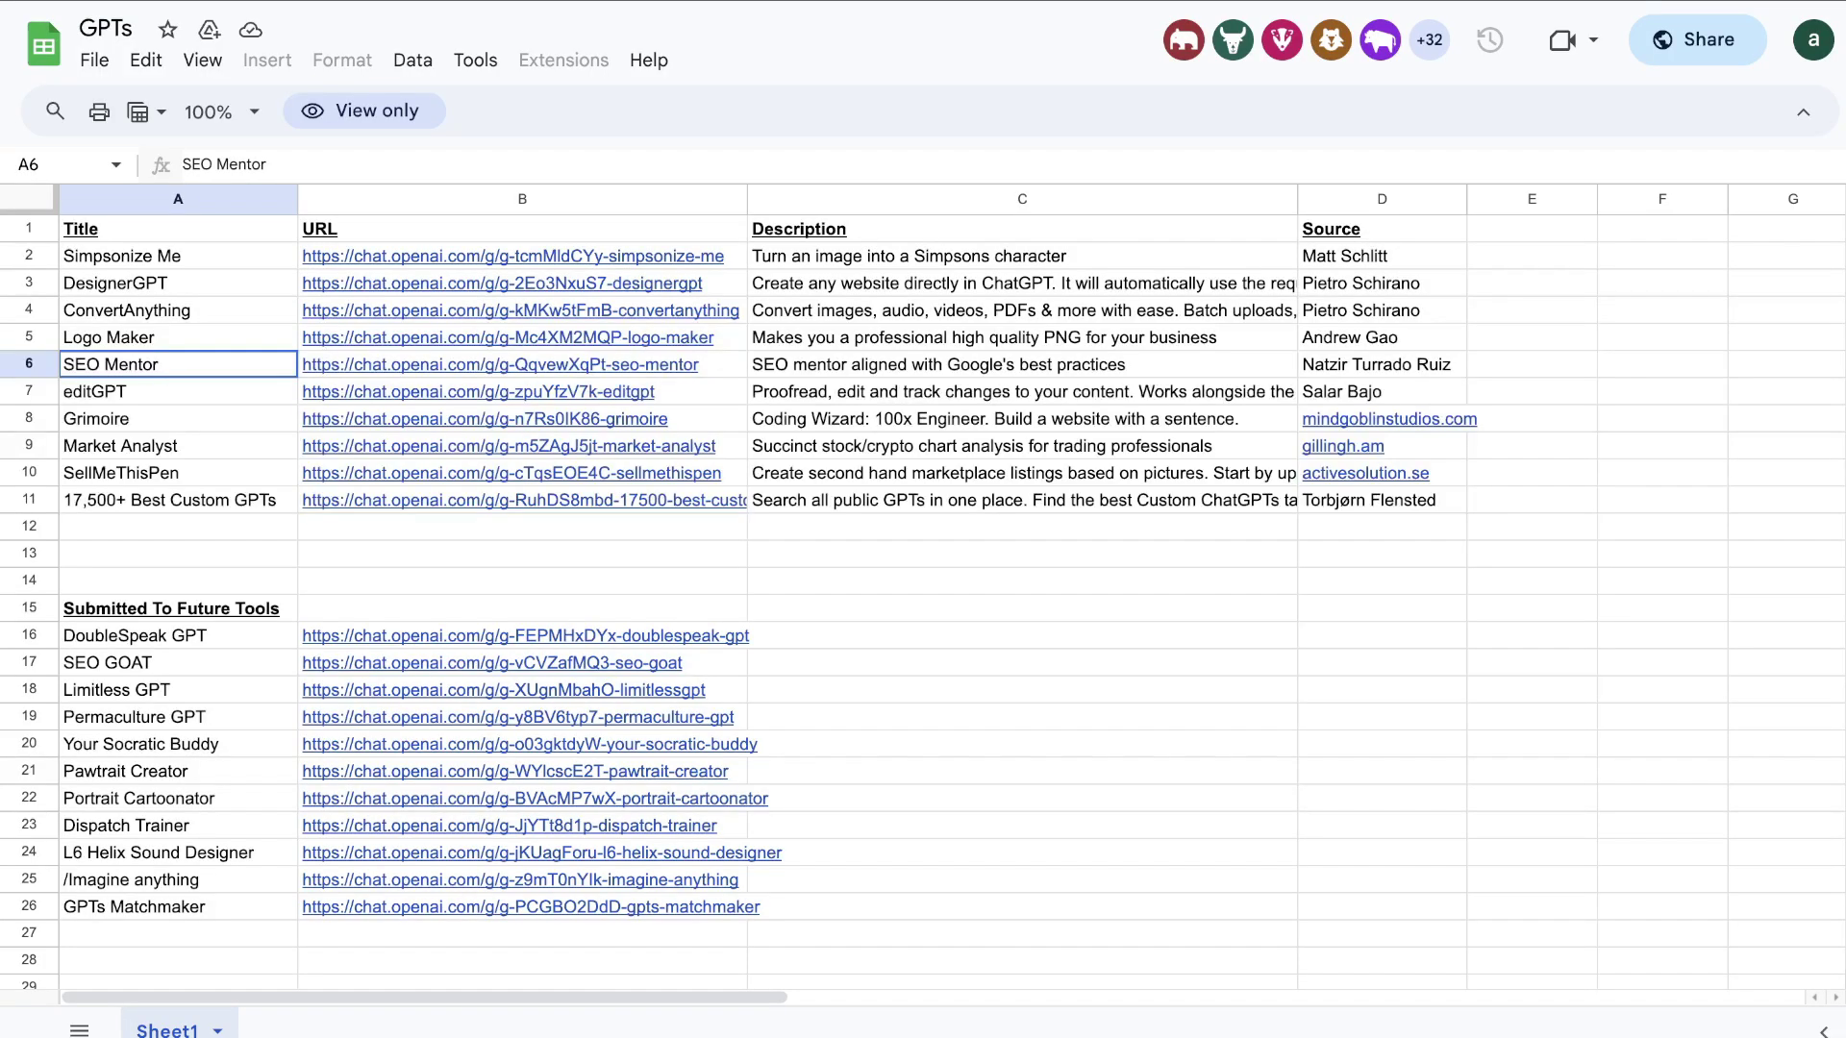
Scroll the Featured list and launch the Humanizer (by GB) card in ChatGPT.
{"action": "mouse_move", "coordinate": [711, 446]}
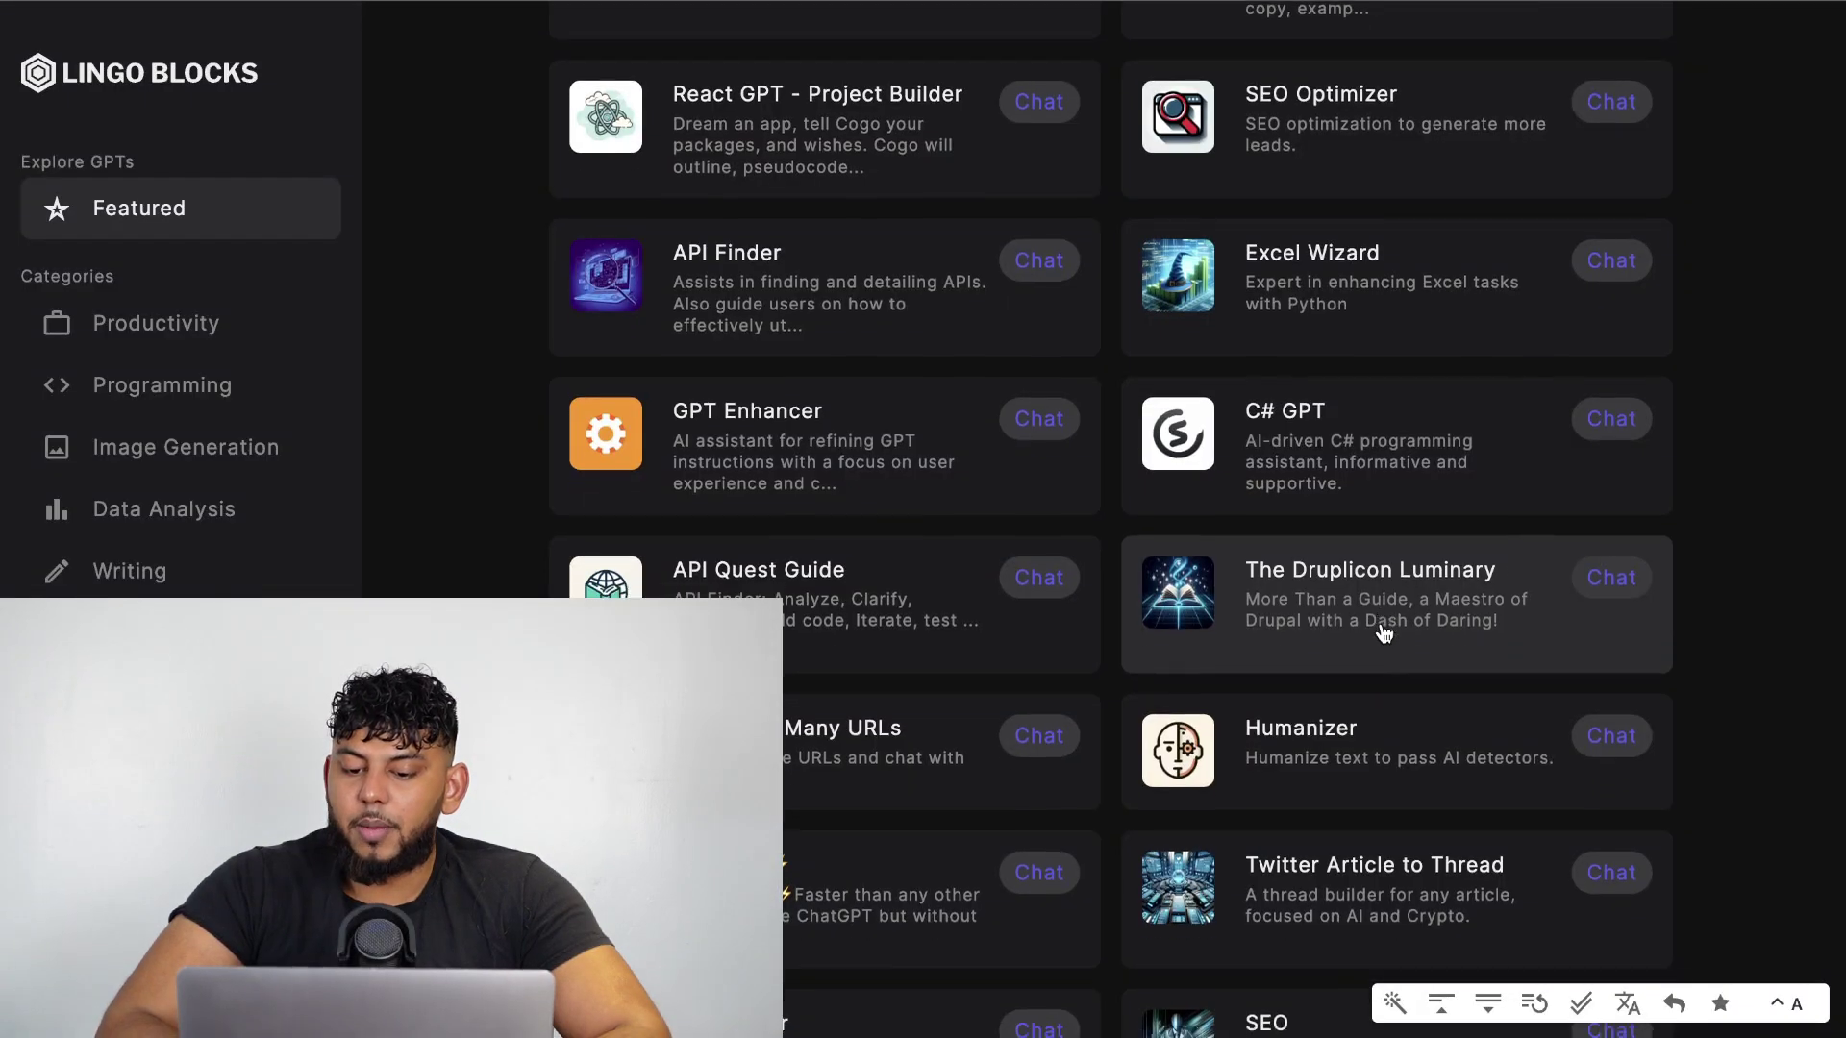
{"action": "scroll", "coordinate": [1365, 716], "scroll_direction": "down", "scroll_amount": 1}
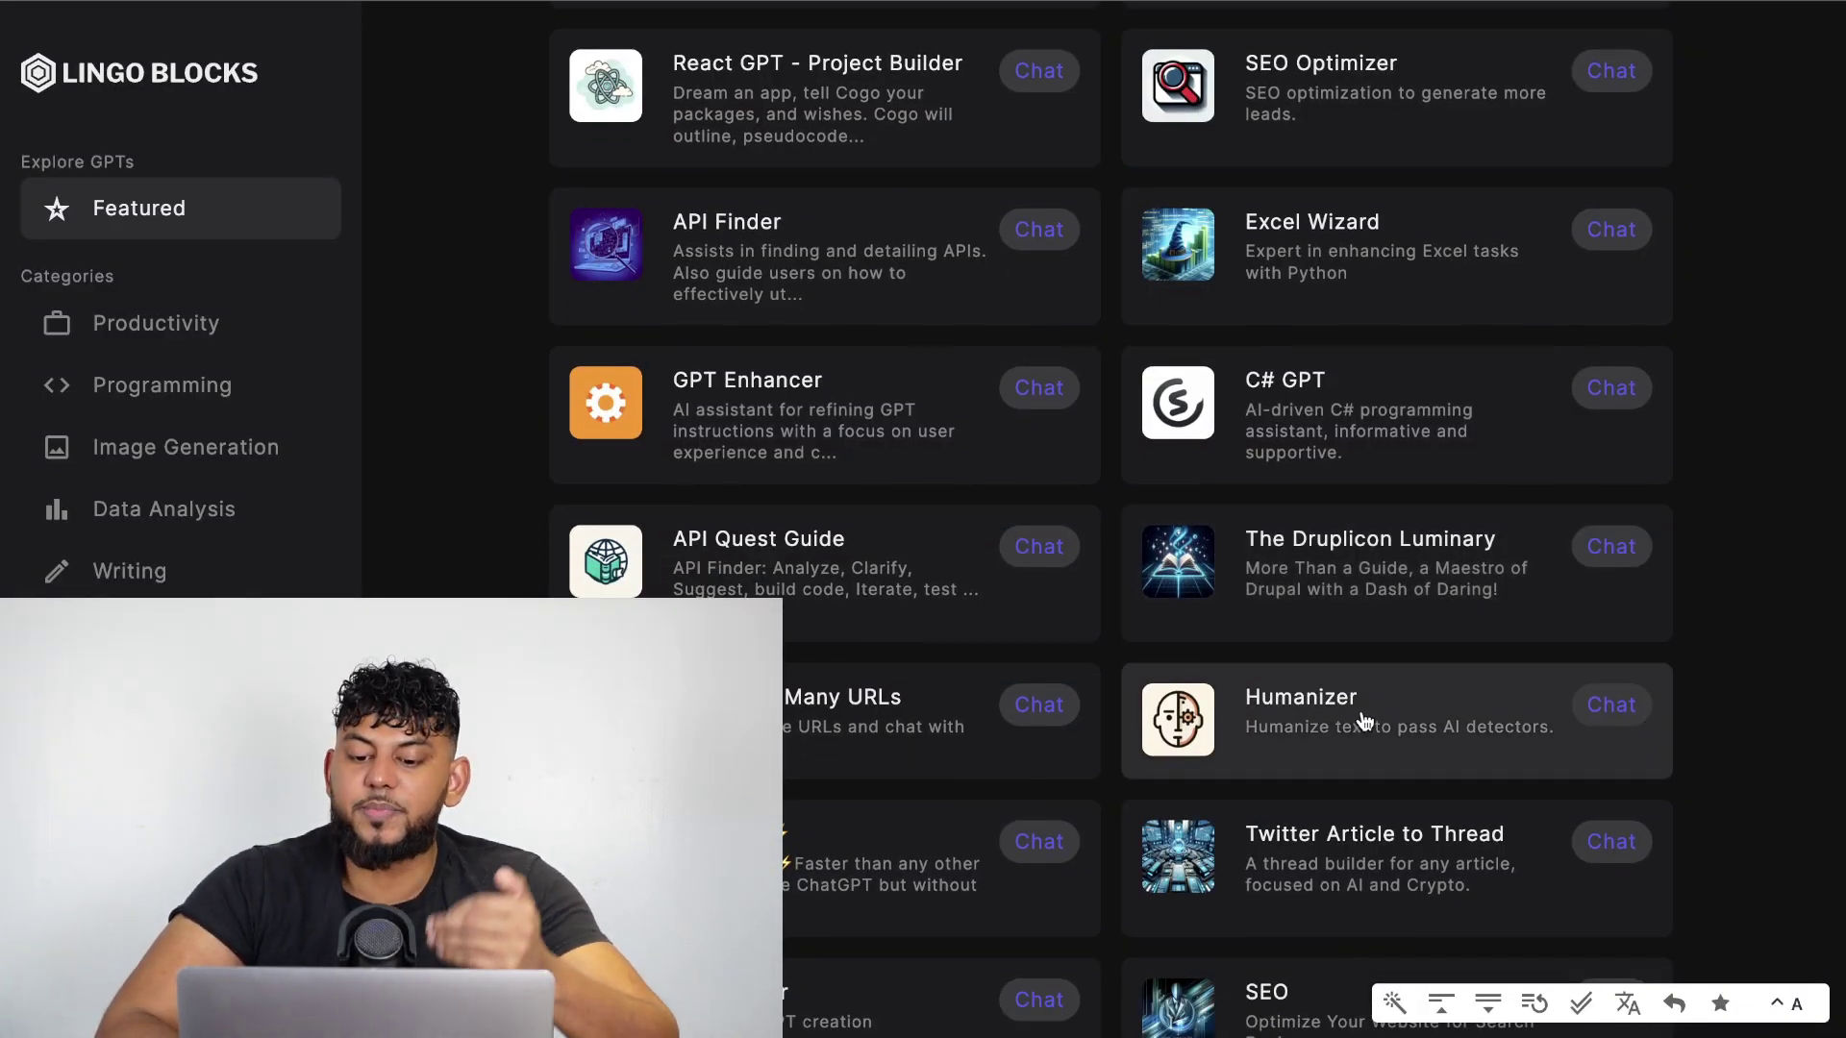
{"action": "left_click", "coordinate": [1398, 732]}
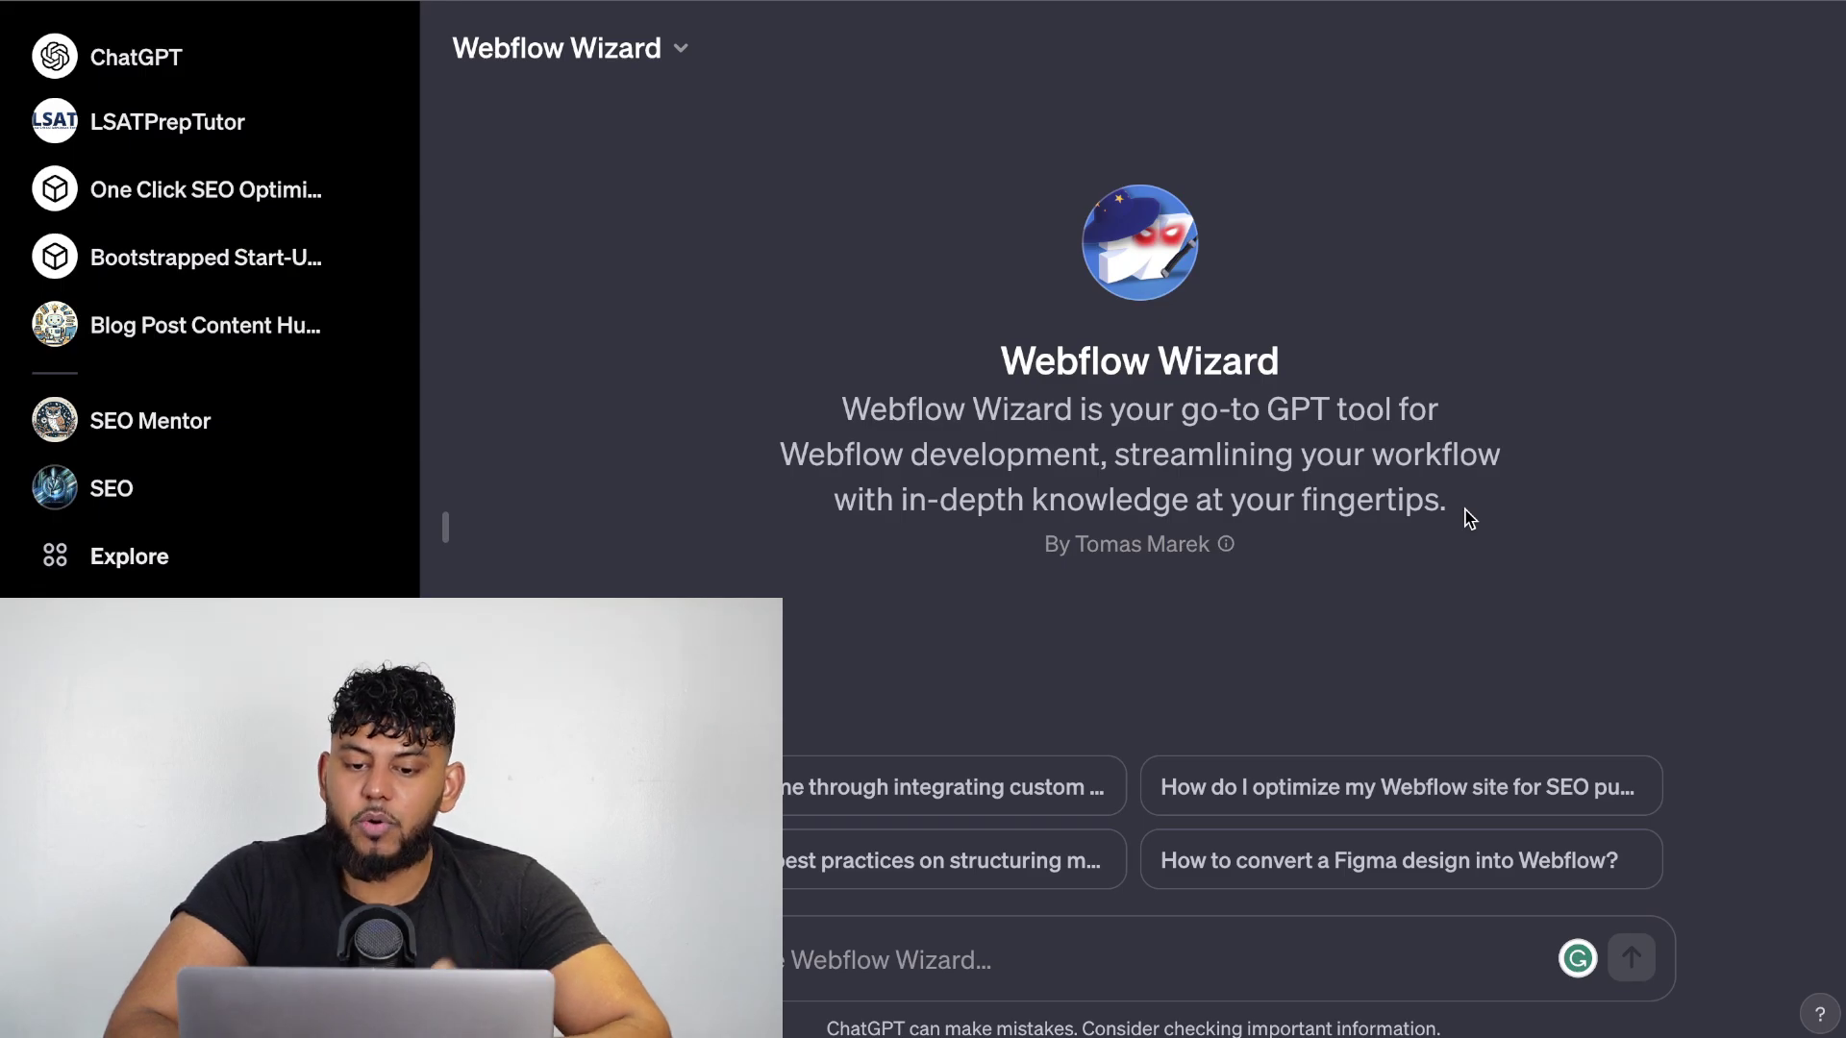
Highlight and then deselect the Webflow Wizard GPT's title and description.
{"action": "left_click_drag", "start_coordinate": [1459, 503], "coordinate": [1003, 356]}
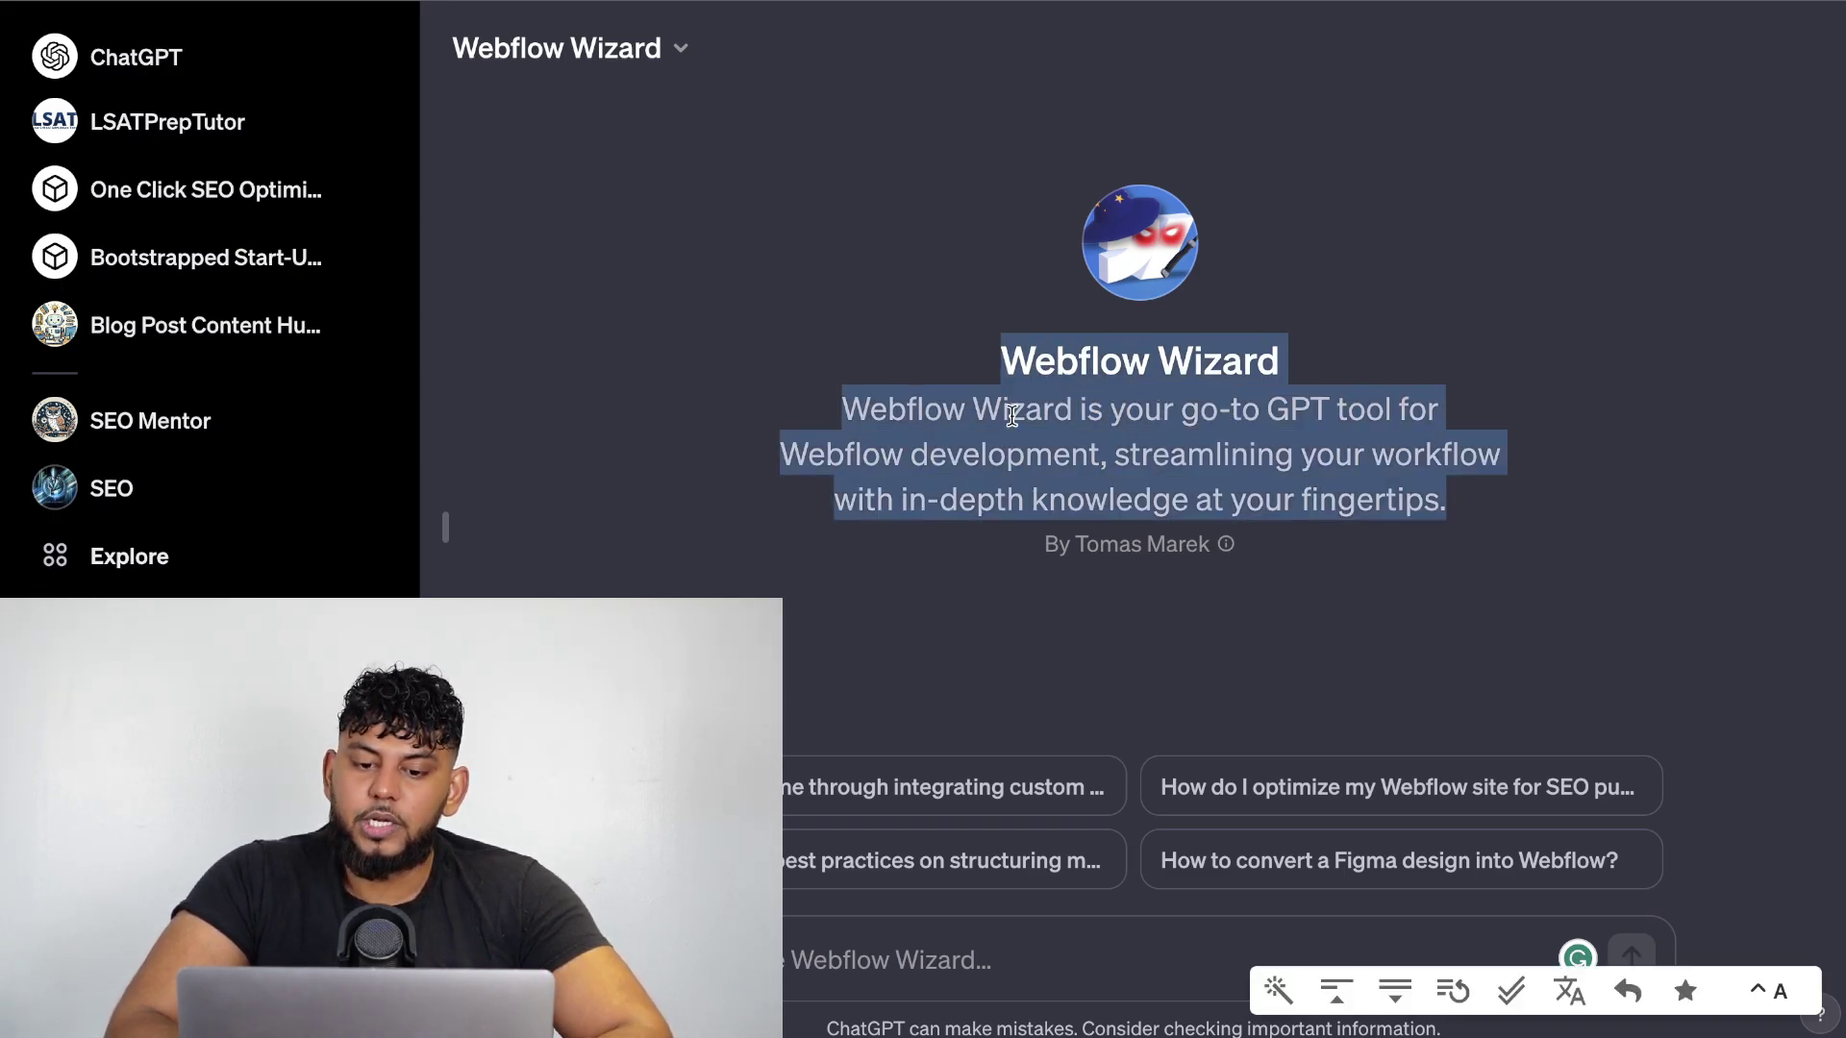
{"action": "left_click", "coordinate": [1011, 418]}
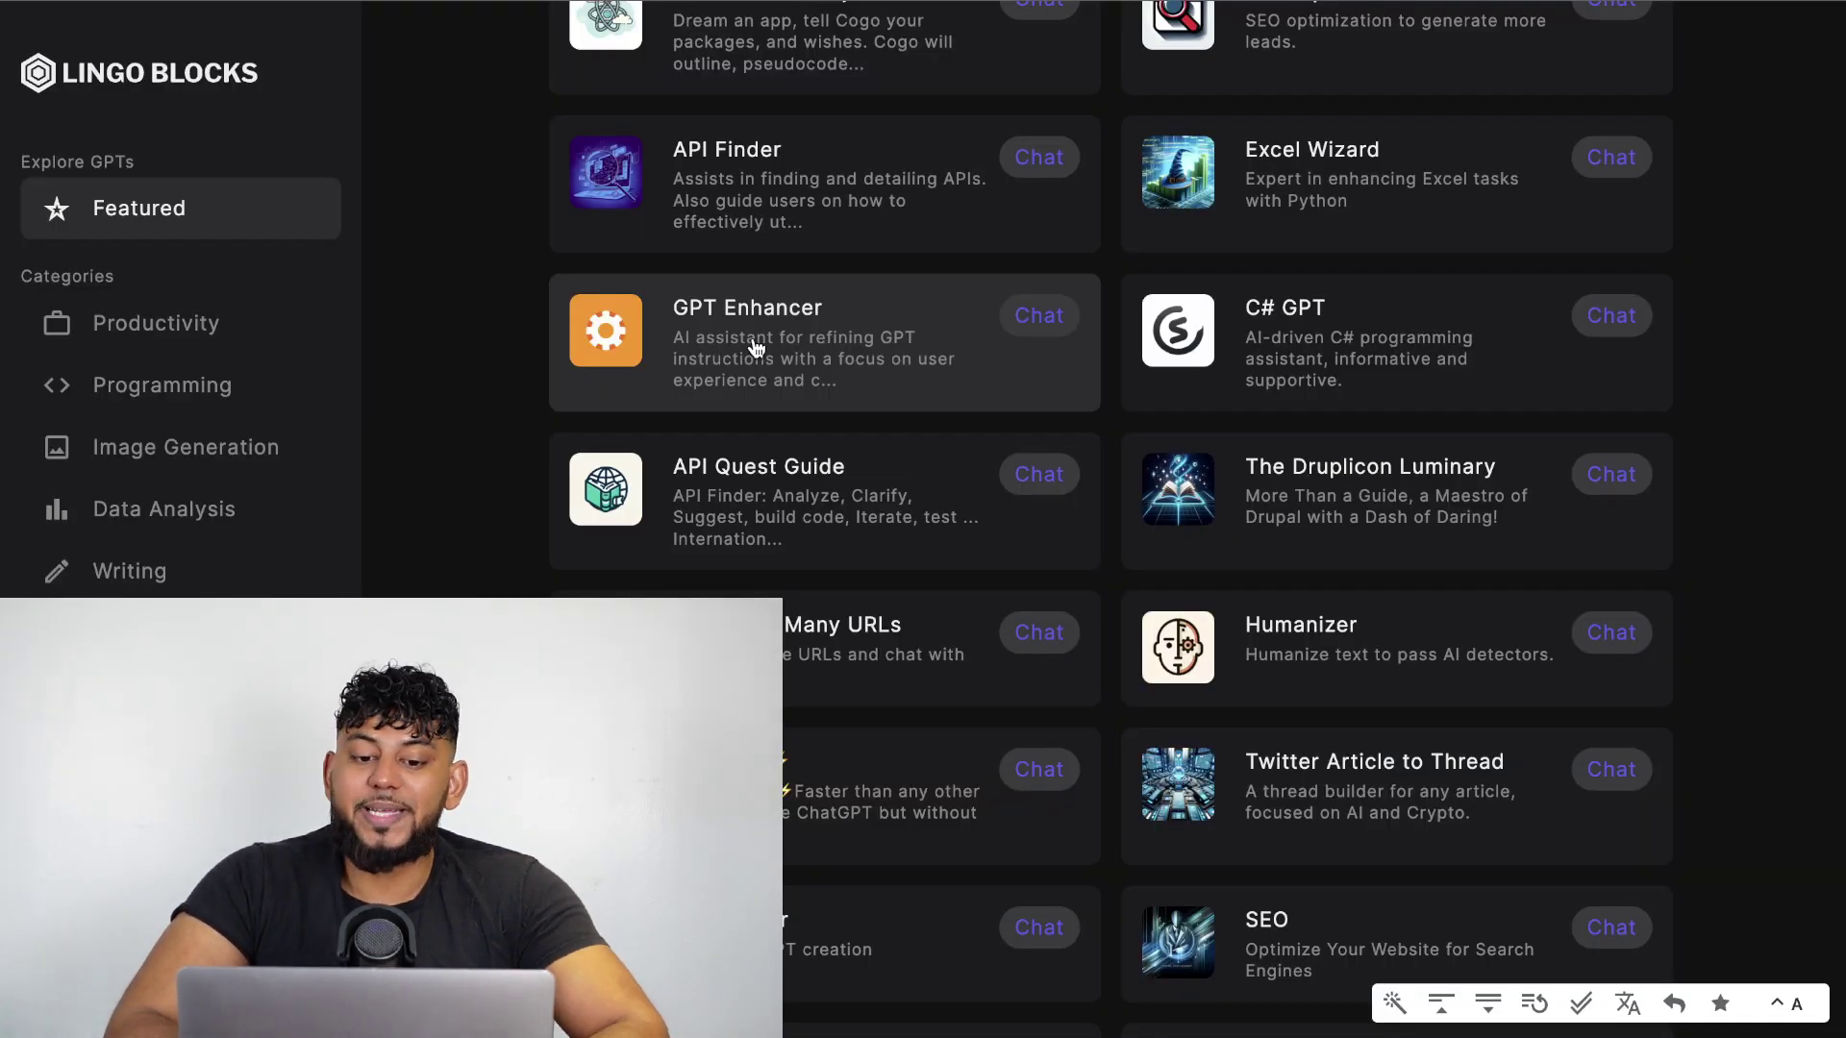
Scroll the Featured GPT cards down once, then back up to the top.
{"action": "scroll", "coordinate": [824, 597], "scroll_direction": "down", "scroll_amount": 2}
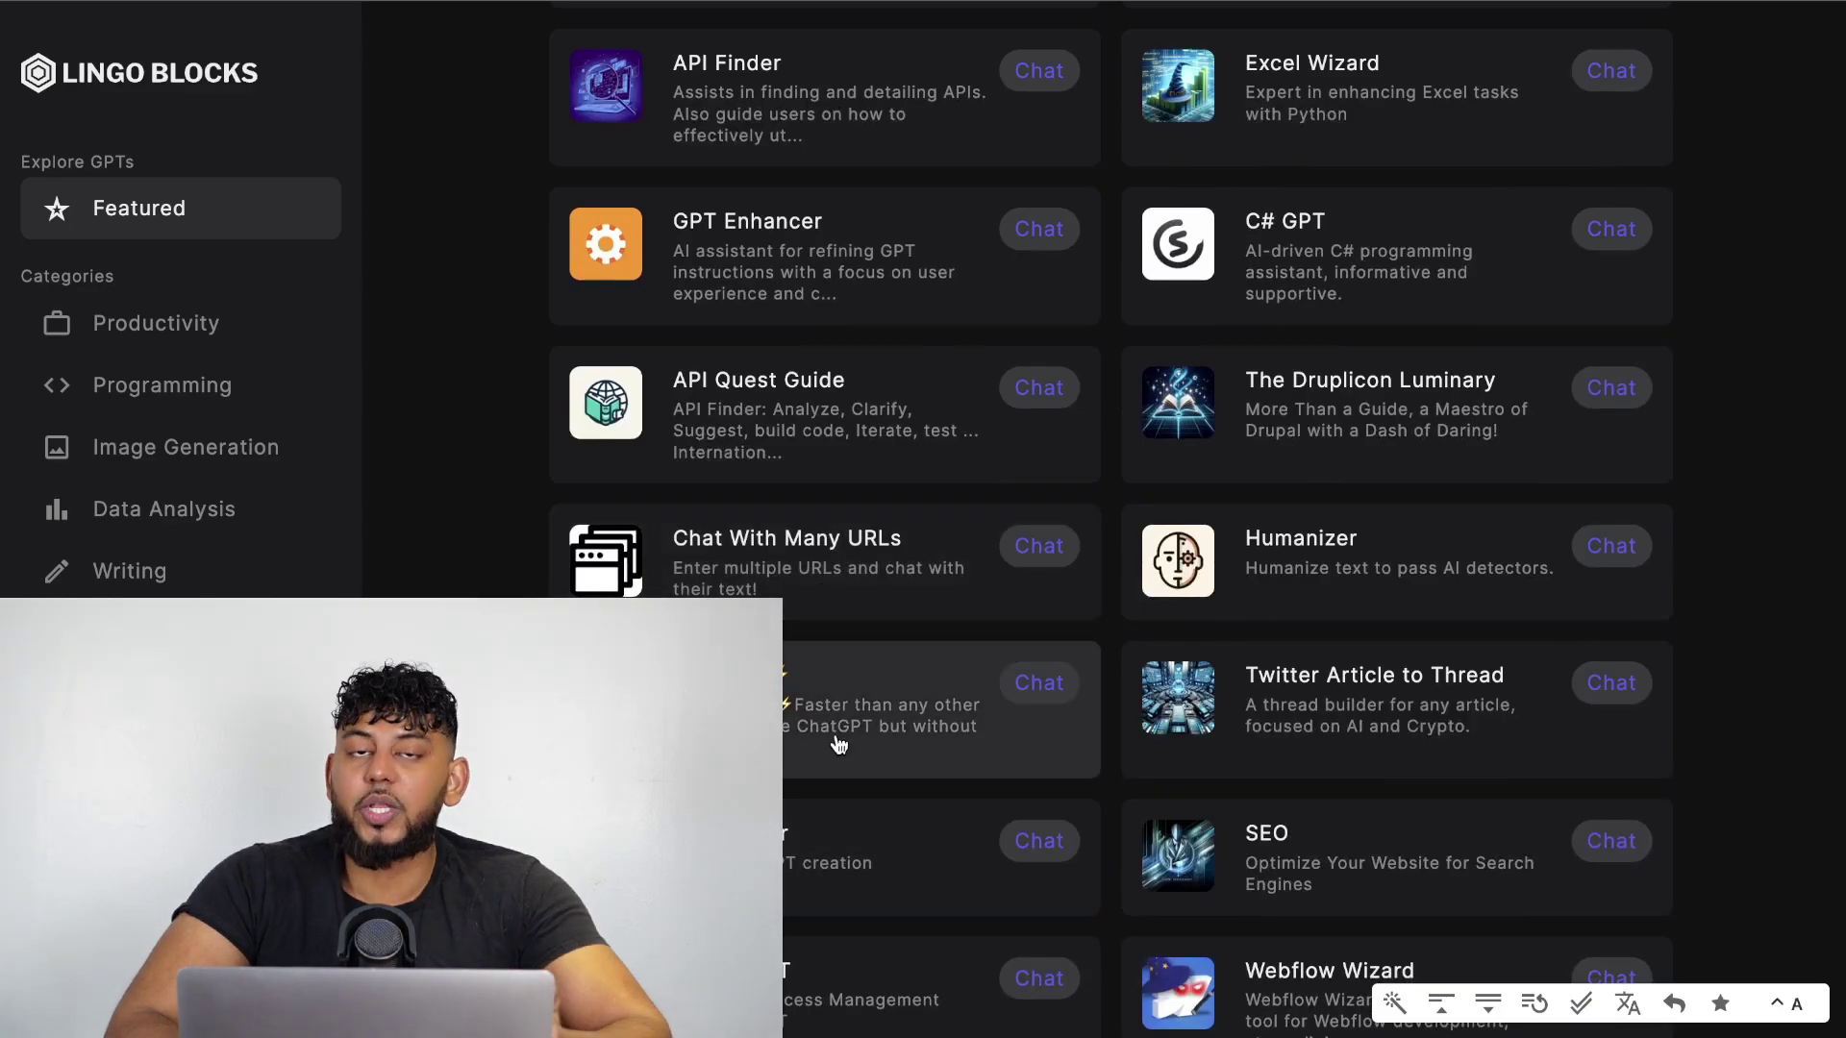
{"action": "scroll", "coordinate": [830, 601], "scroll_direction": "up", "scroll_amount": 2}
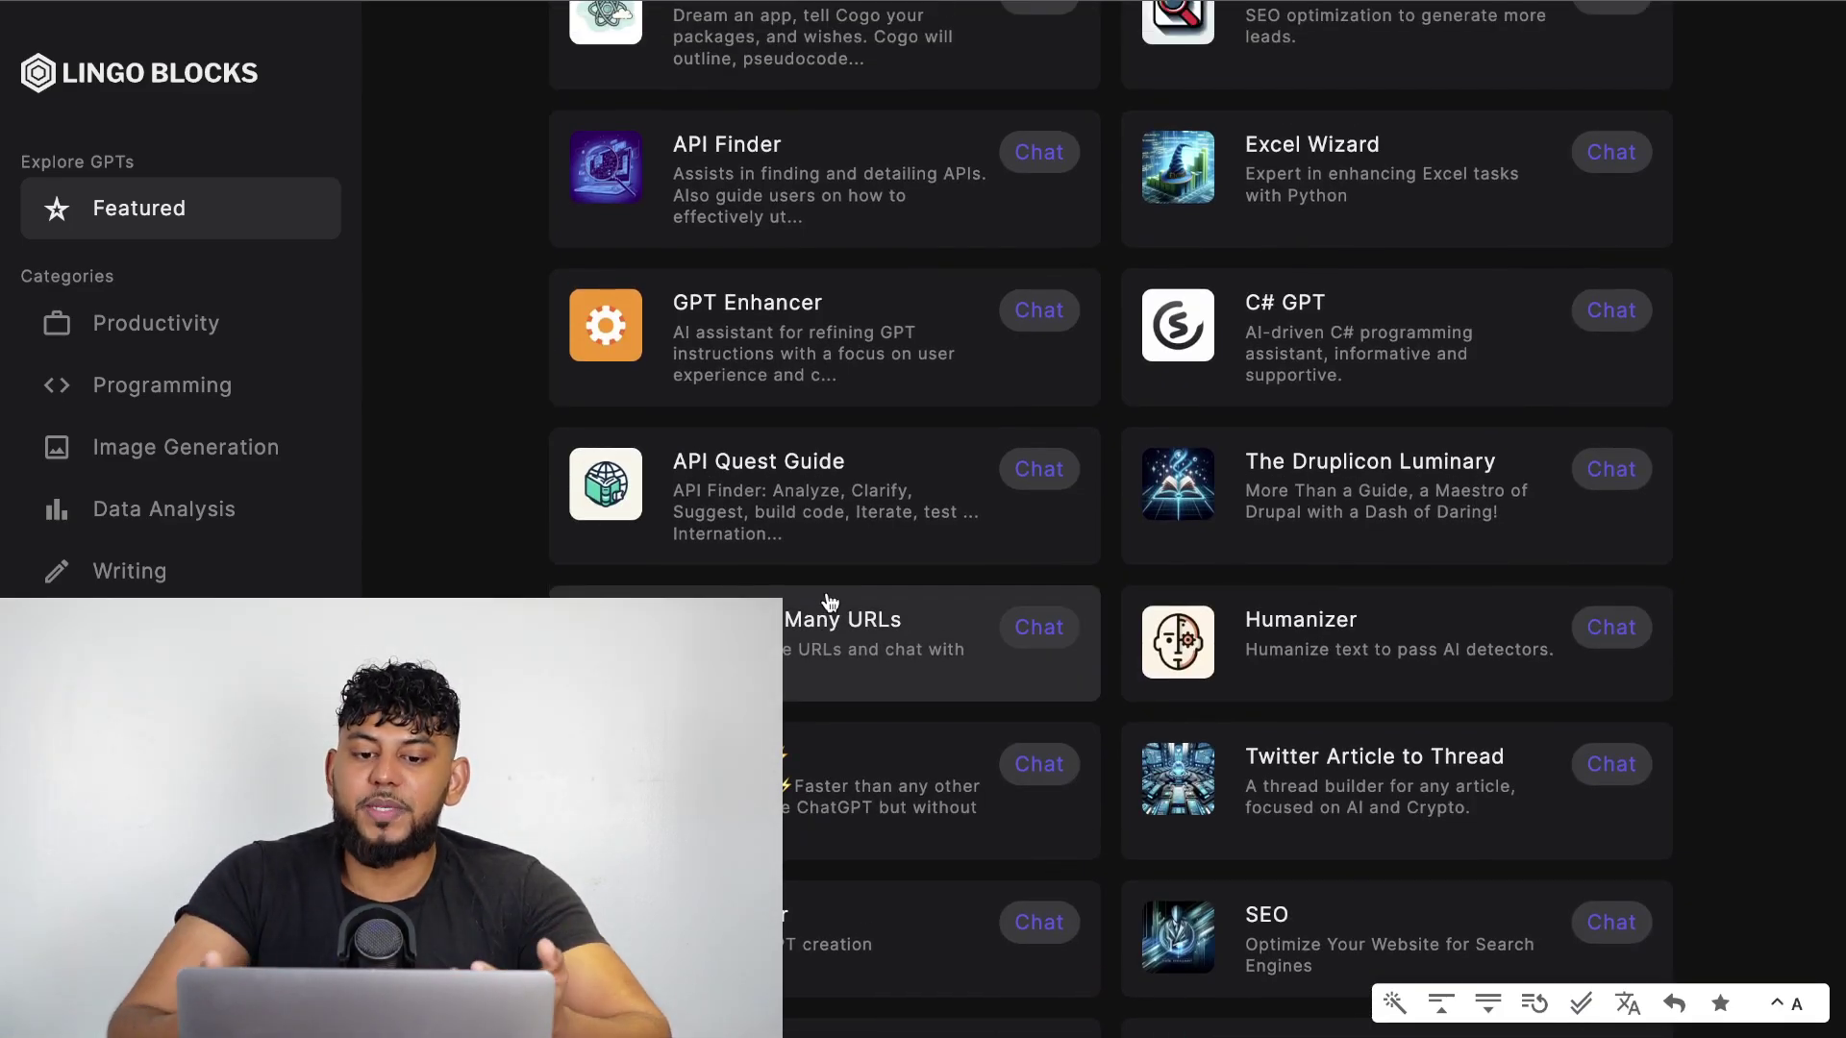
{"action": "scroll", "coordinate": [1029, 532], "scroll_direction": "up", "scroll_amount": 9}
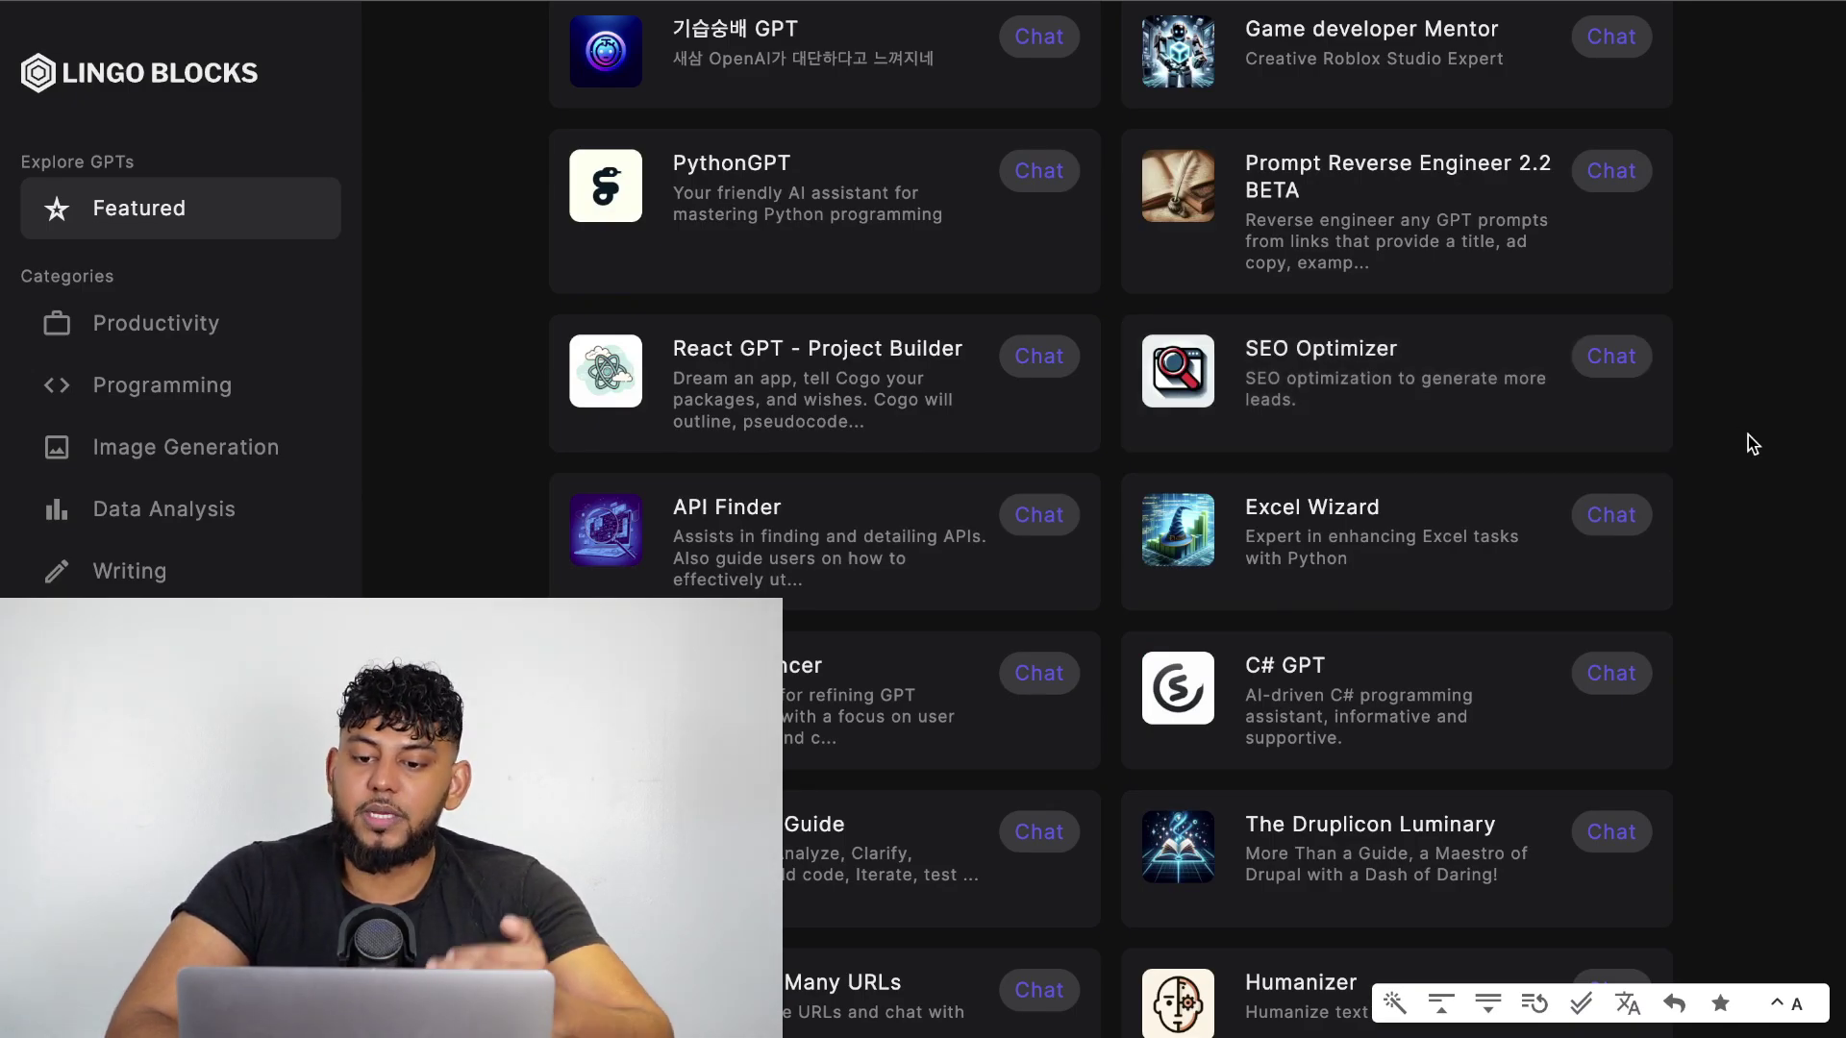
{"action": "scroll", "coordinate": [1748, 438], "scroll_direction": "up", "scroll_amount": 3}
{"action": "scroll", "coordinate": [1748, 441], "scroll_direction": "up", "scroll_amount": 8}
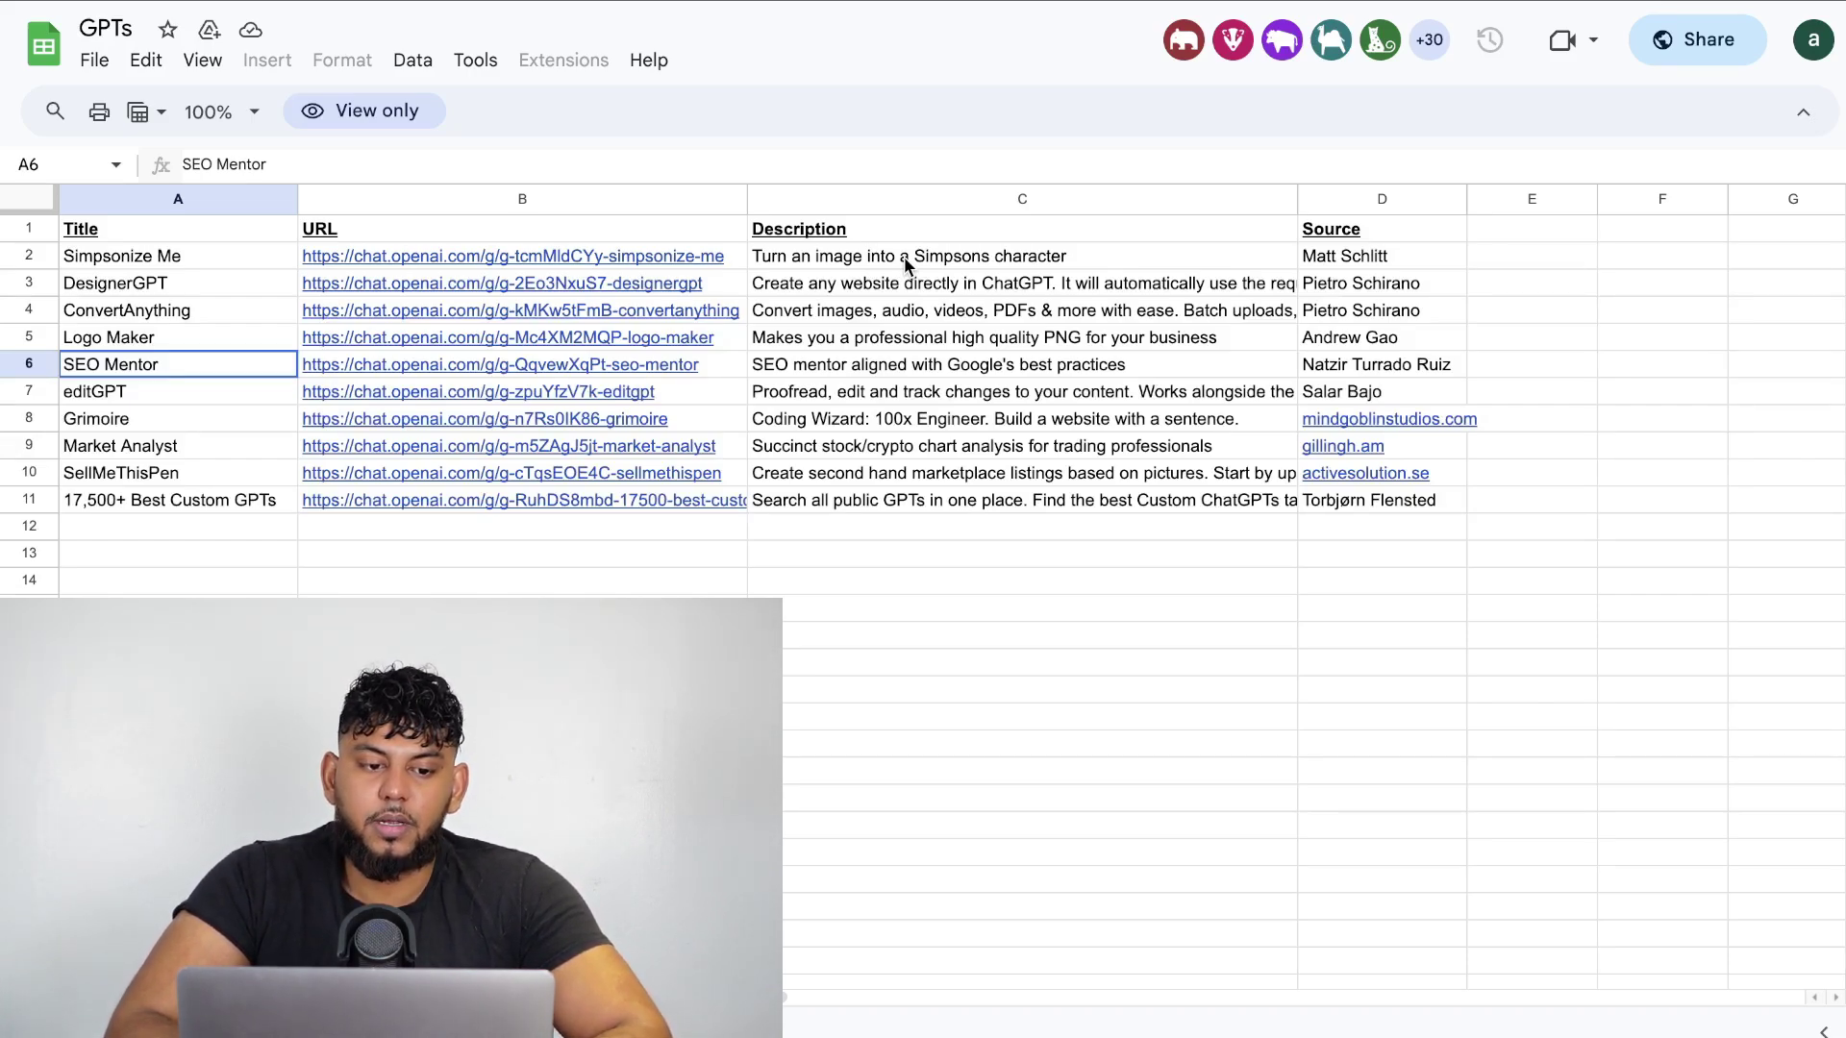
Read the descriptions from Simpsonize Me to SellMeThisPen, then open the 17,500+ Best Custom GPTs entry.
{"action": "left_click", "coordinate": [903, 257]}
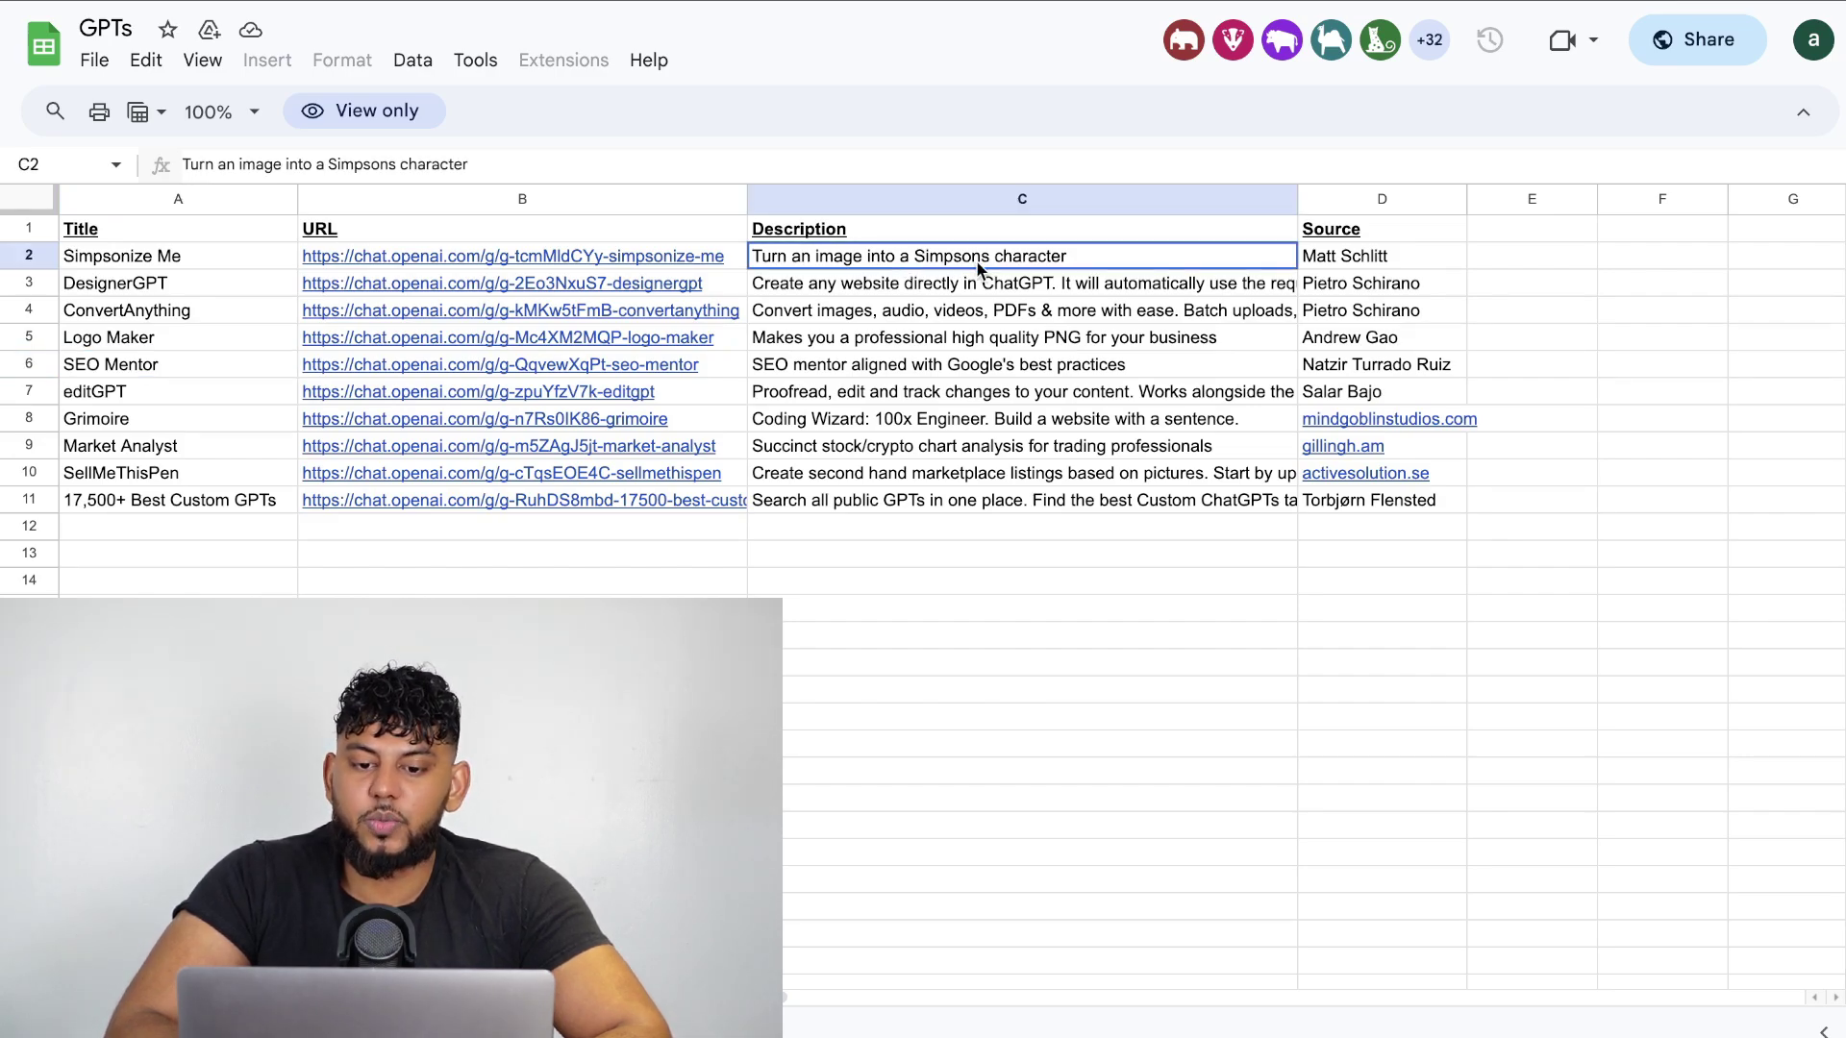
{"action": "left_click", "coordinate": [958, 283]}
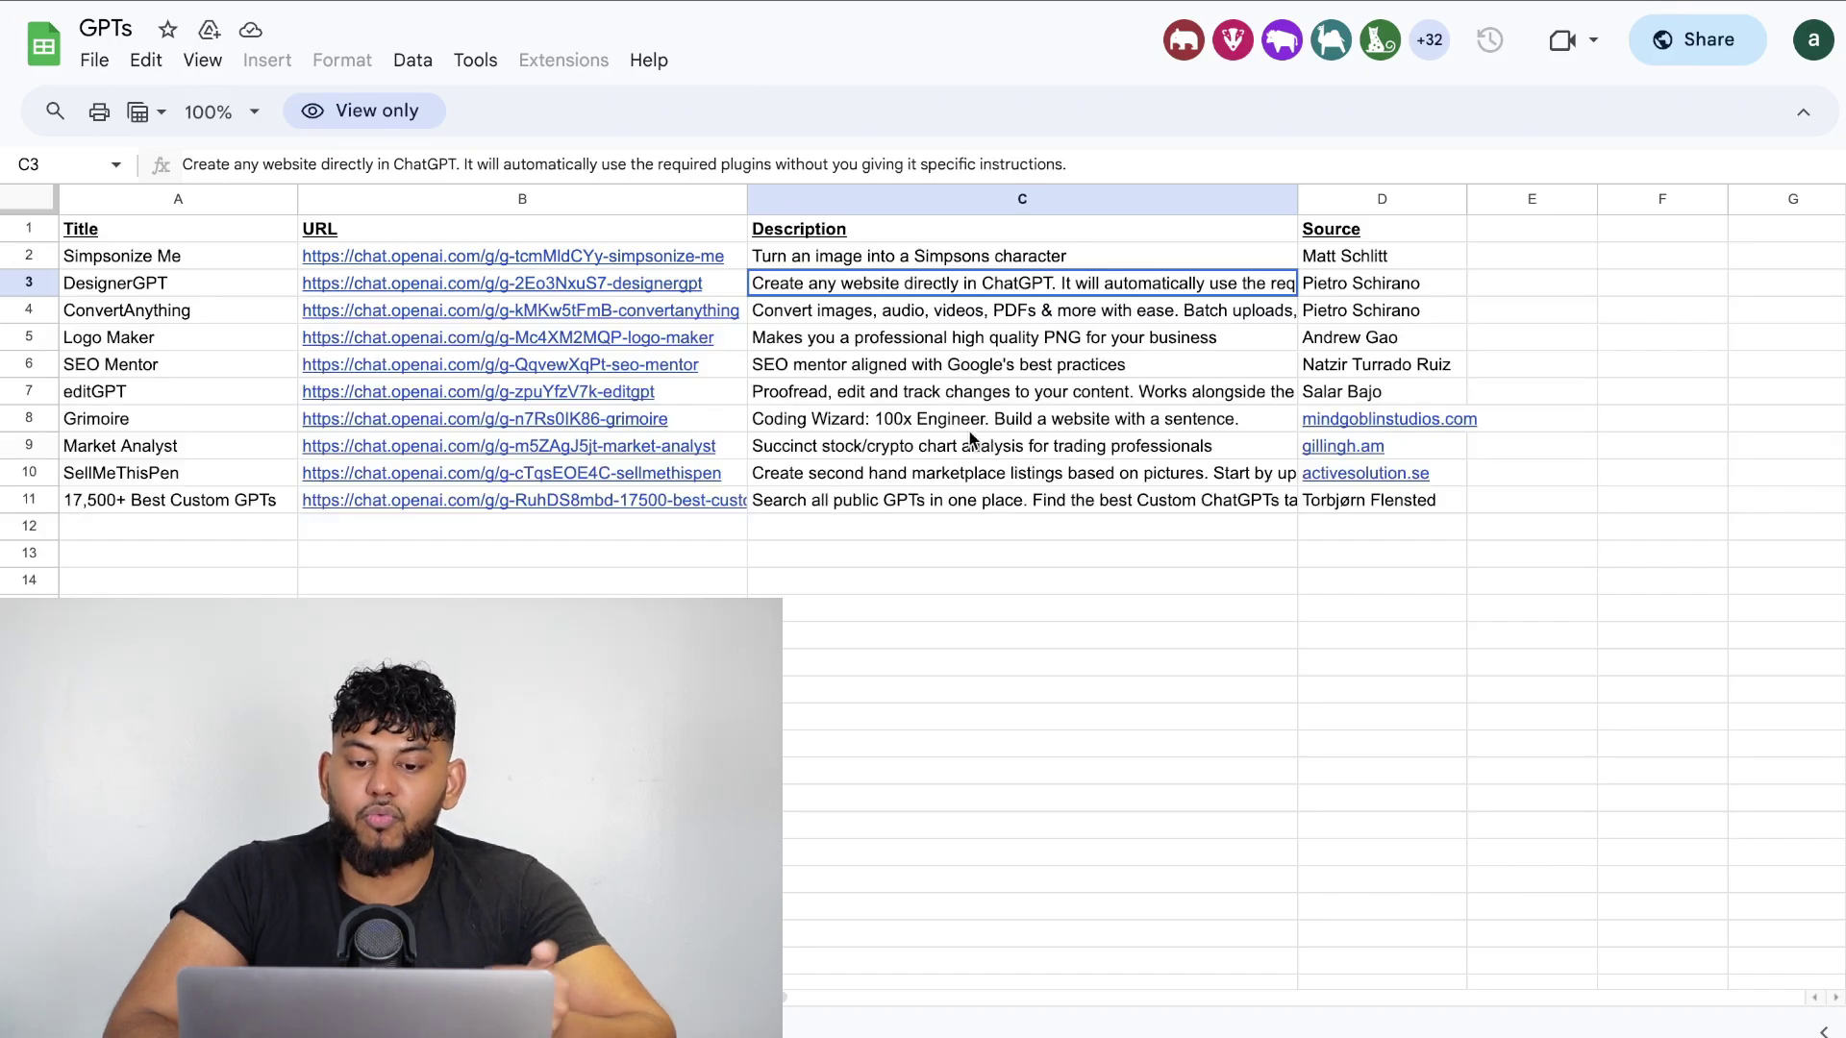
{"action": "left_click", "coordinate": [1014, 315]}
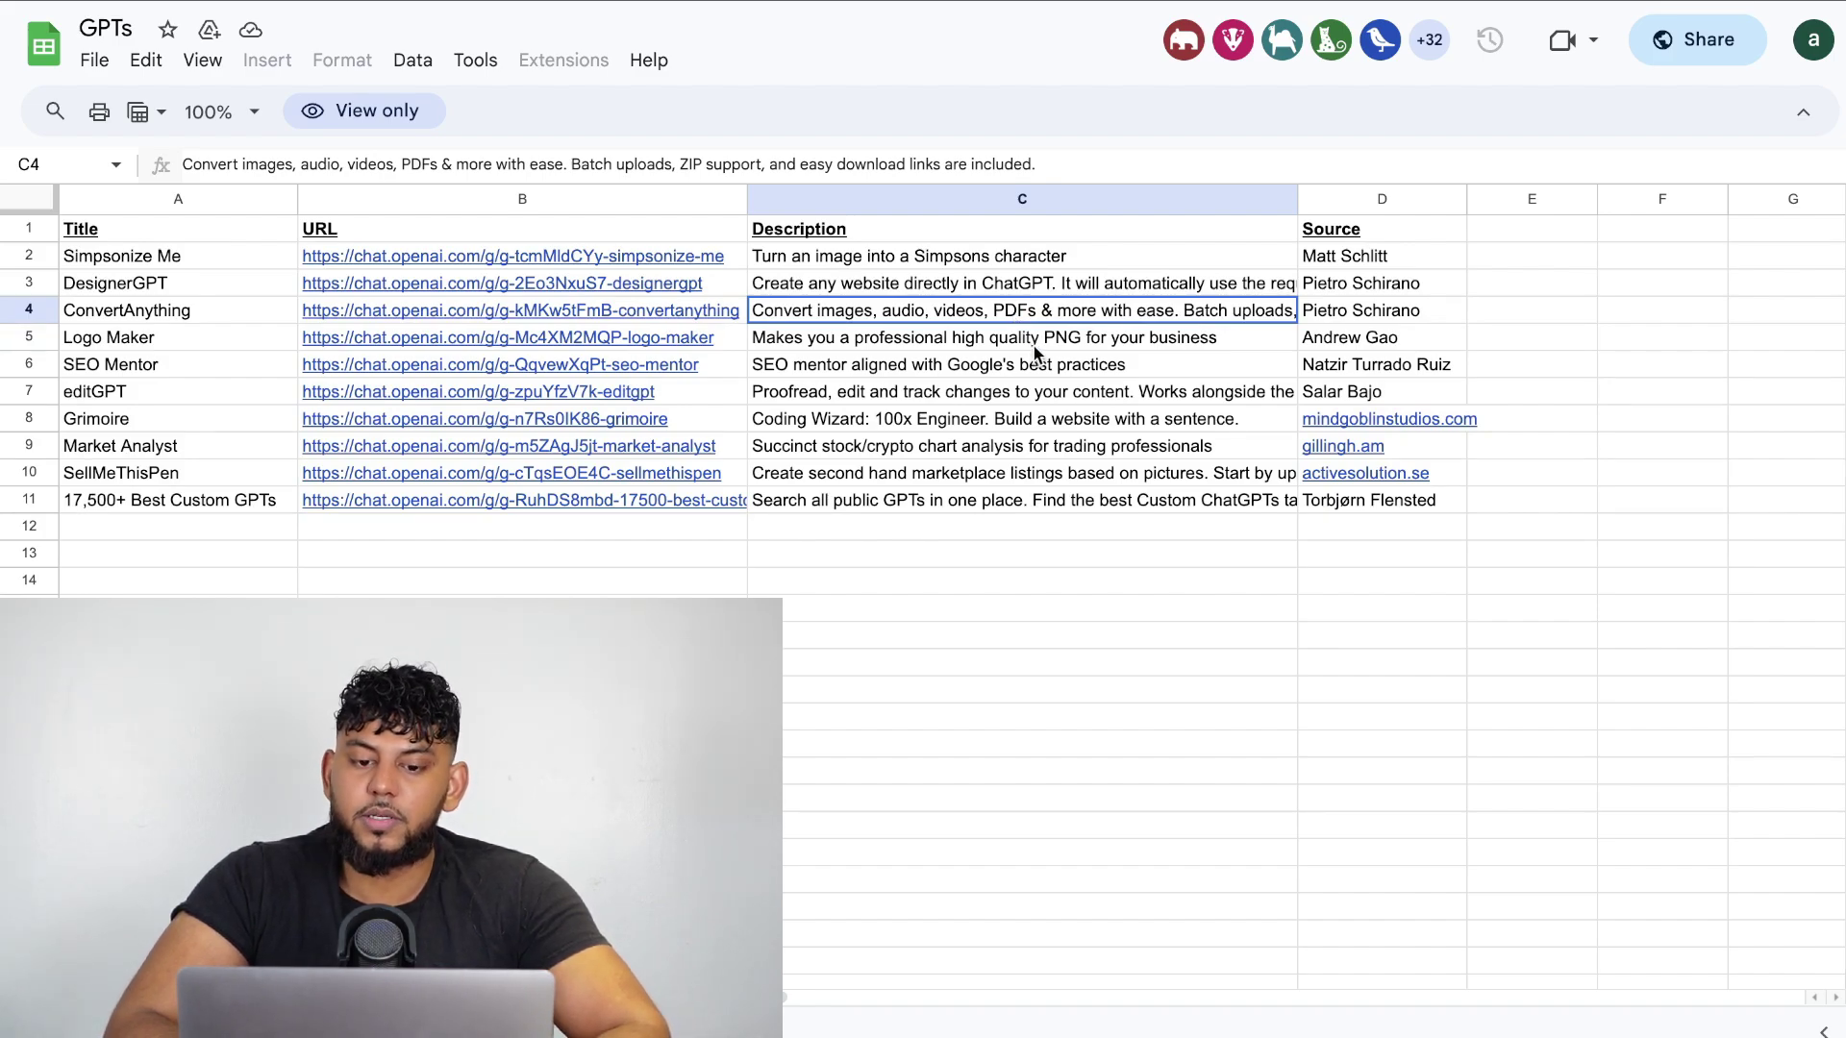
{"action": "left_click", "coordinate": [1037, 343]}
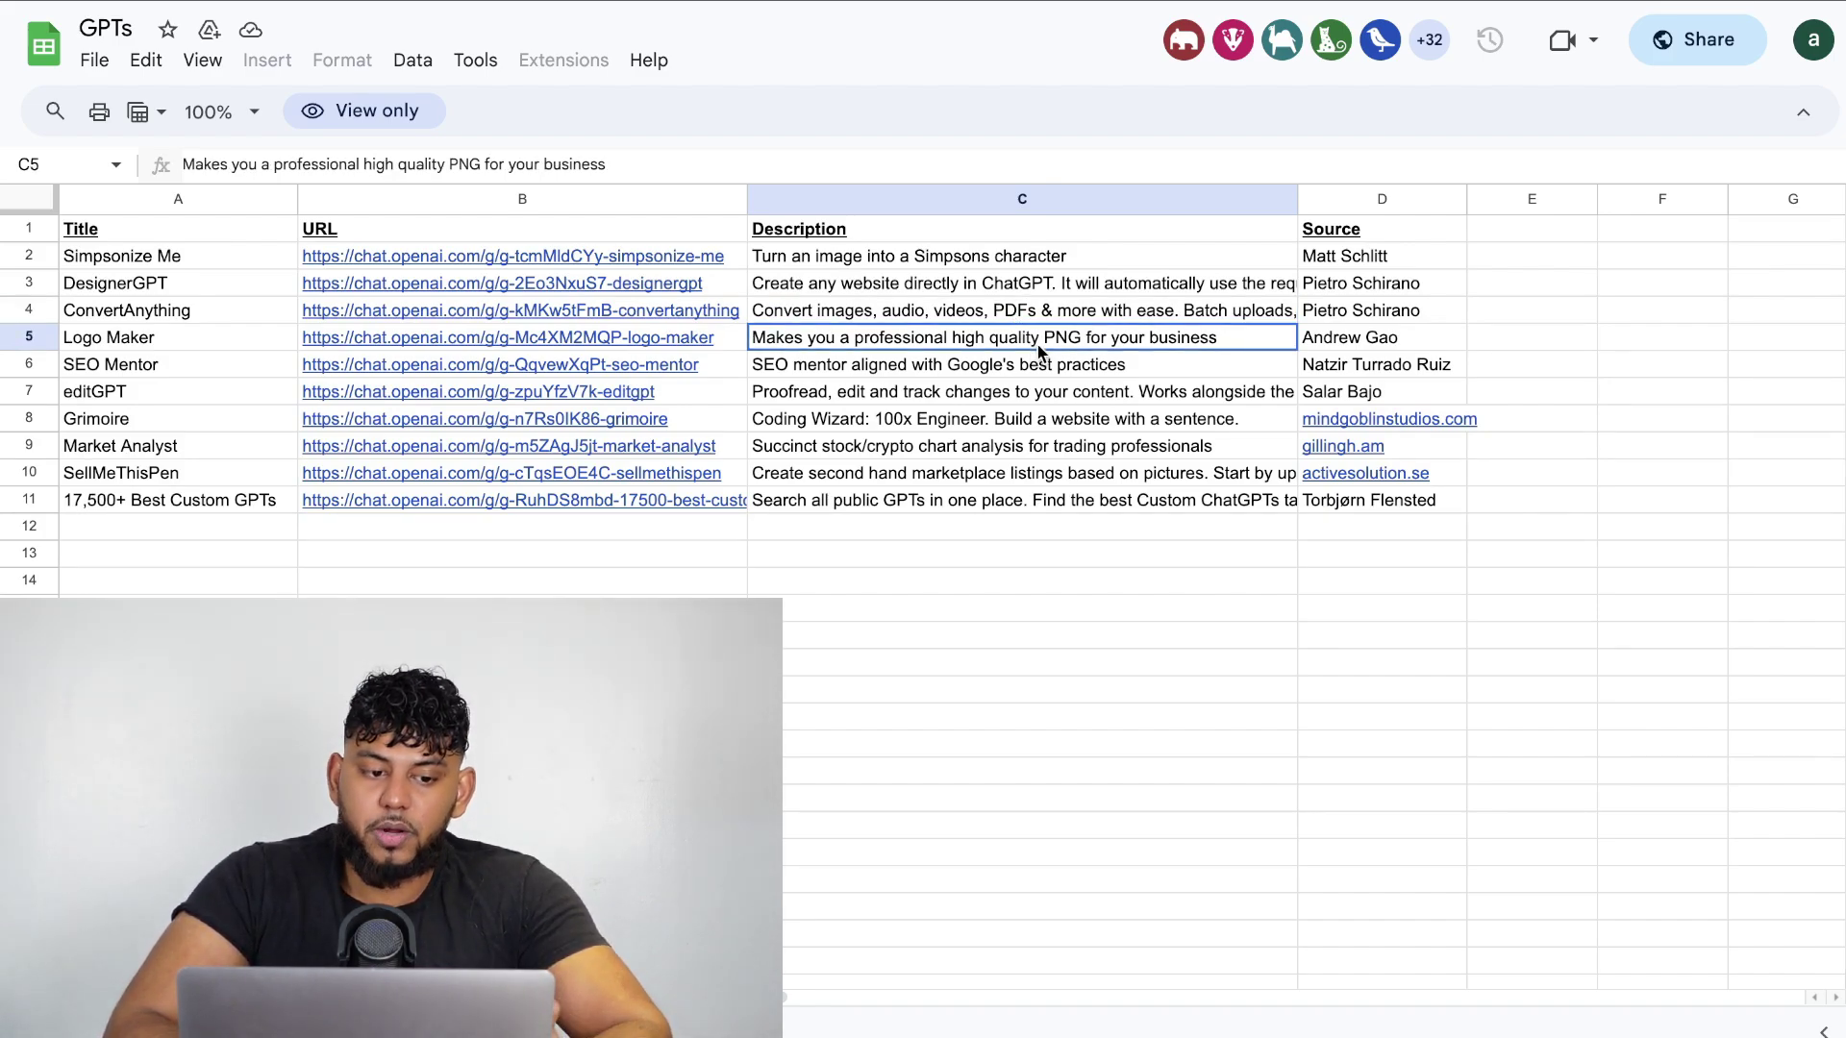
{"action": "left_click", "coordinate": [1017, 365]}
{"action": "left_click", "coordinate": [990, 394]}
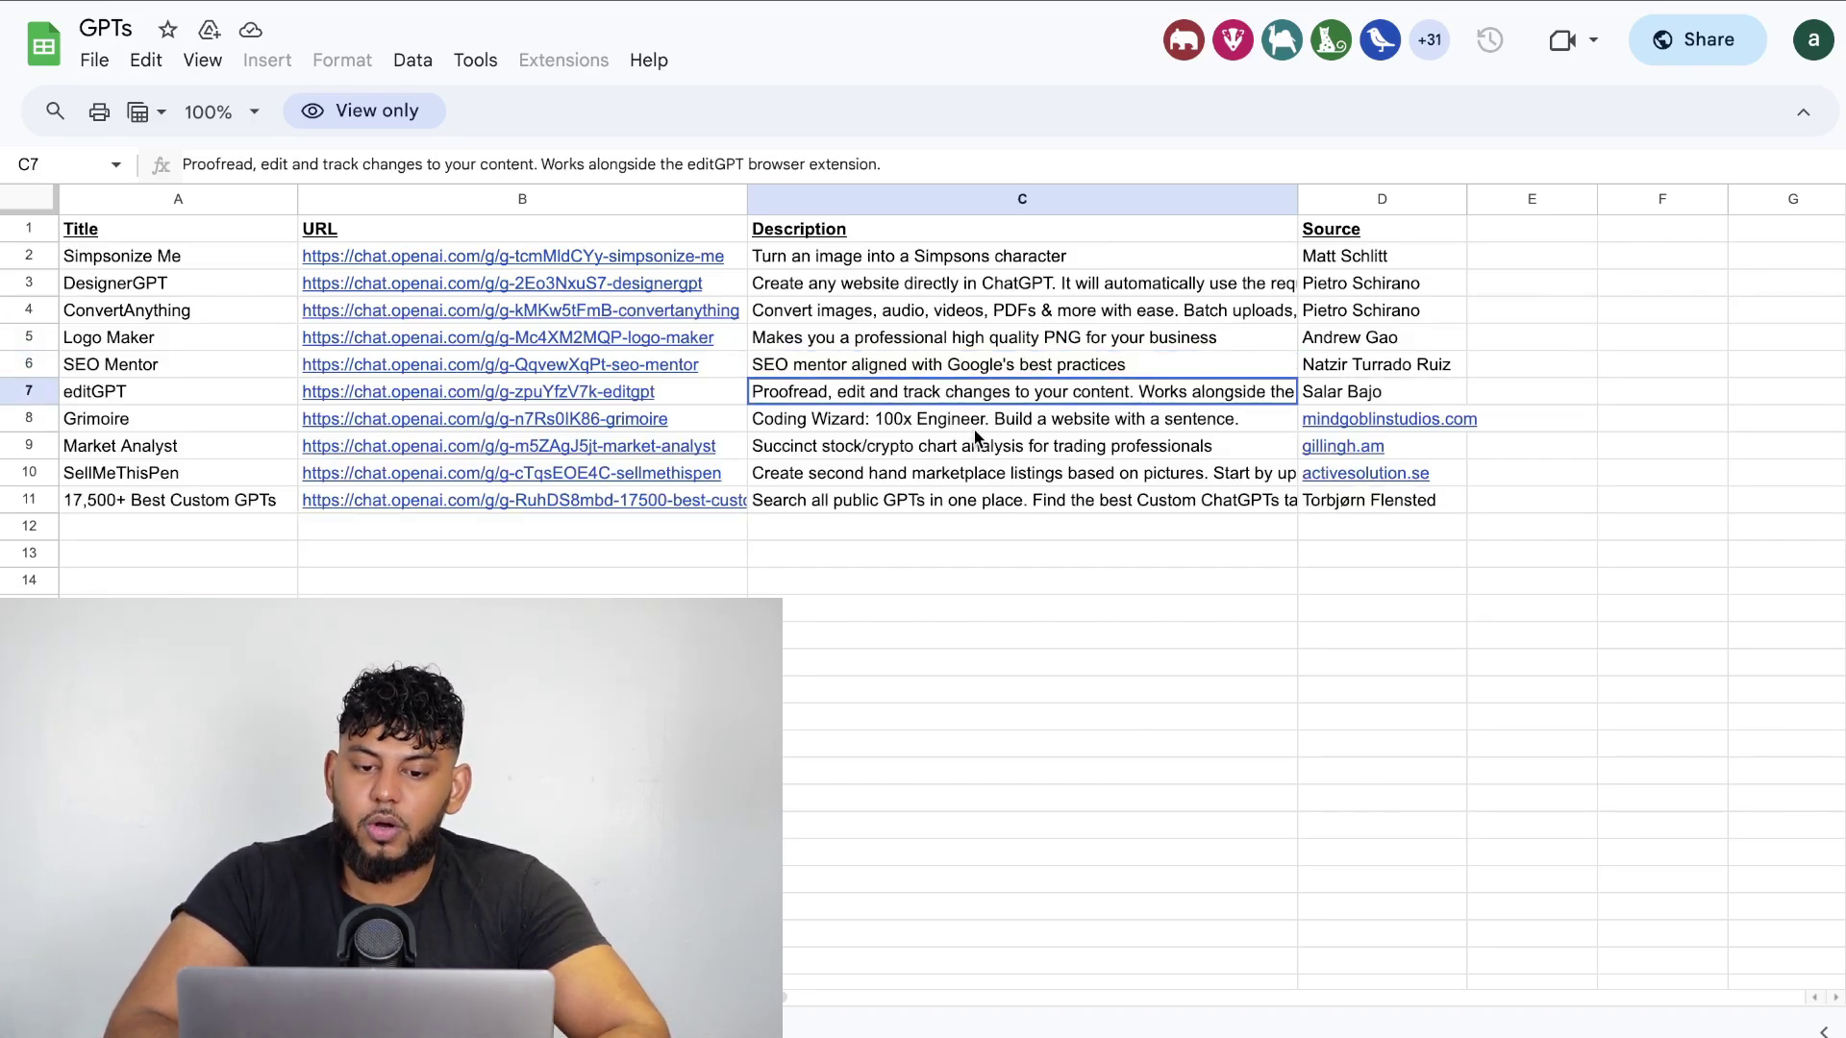
{"action": "left_click", "coordinate": [968, 446]}
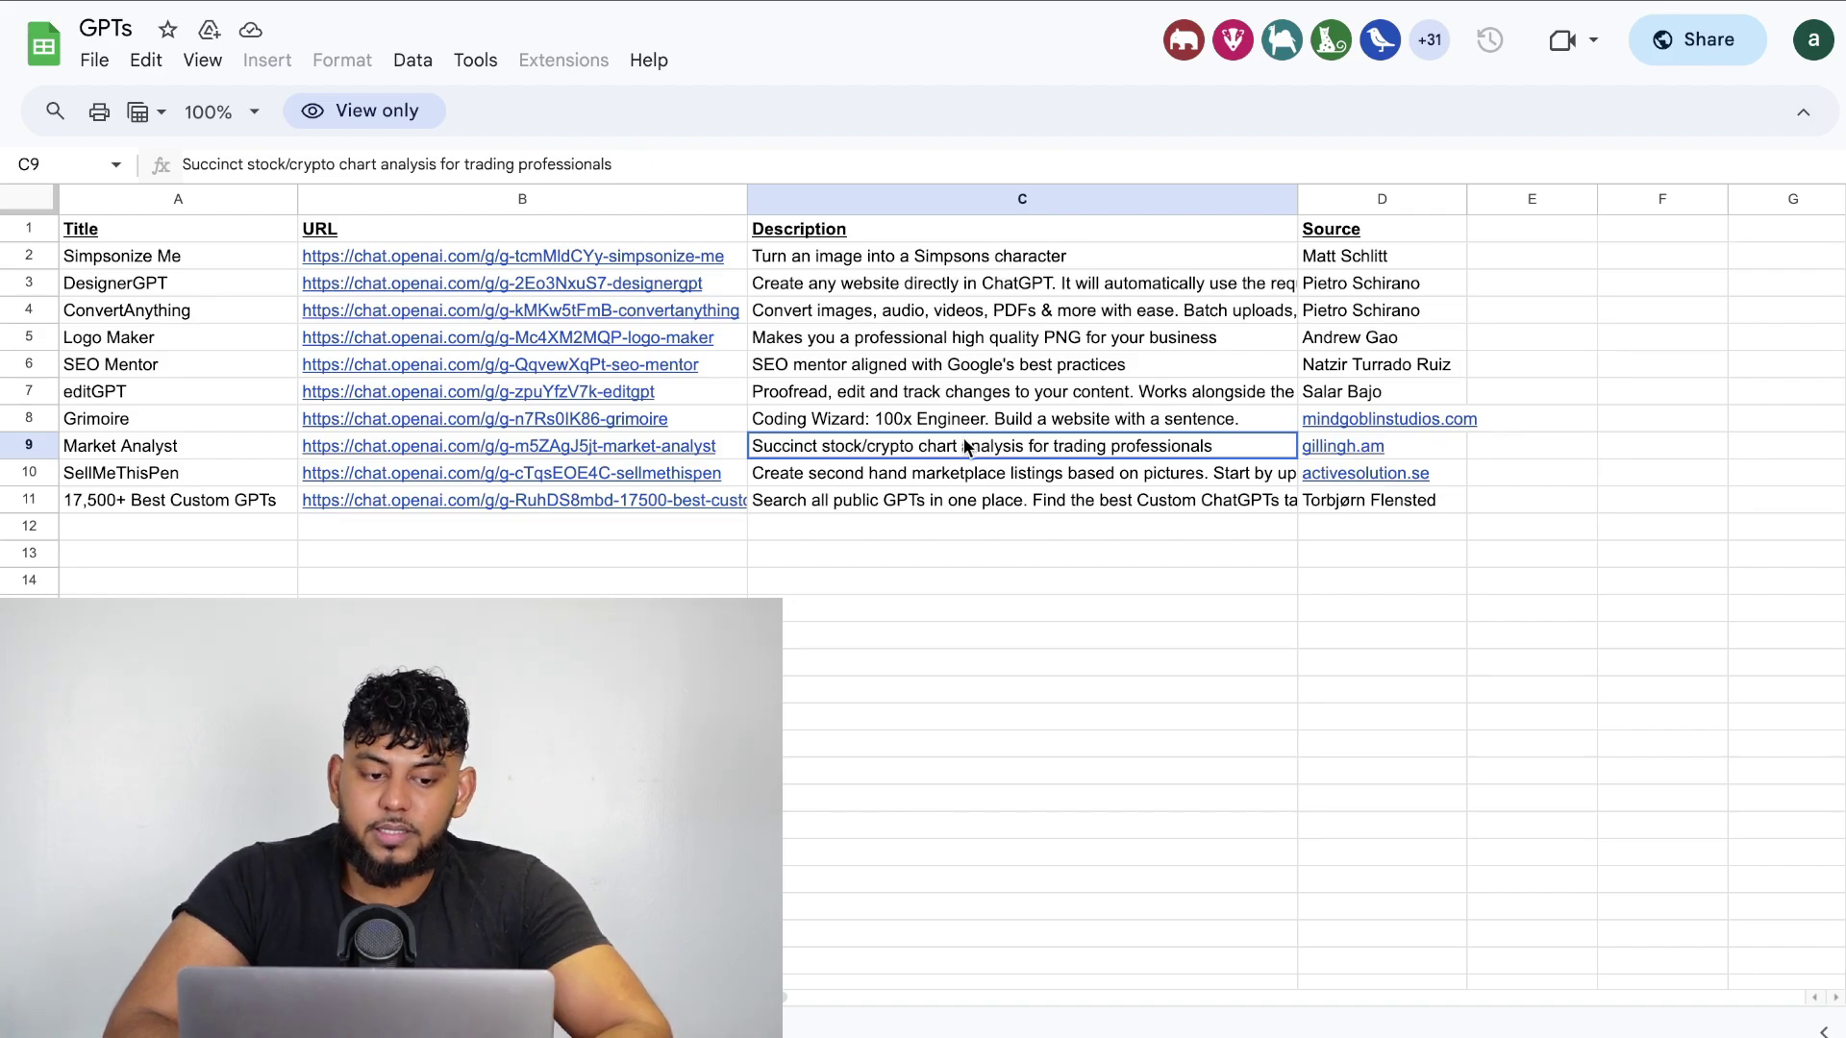
{"action": "left_click", "coordinate": [931, 473]}
{"action": "left_click", "coordinate": [166, 494]}
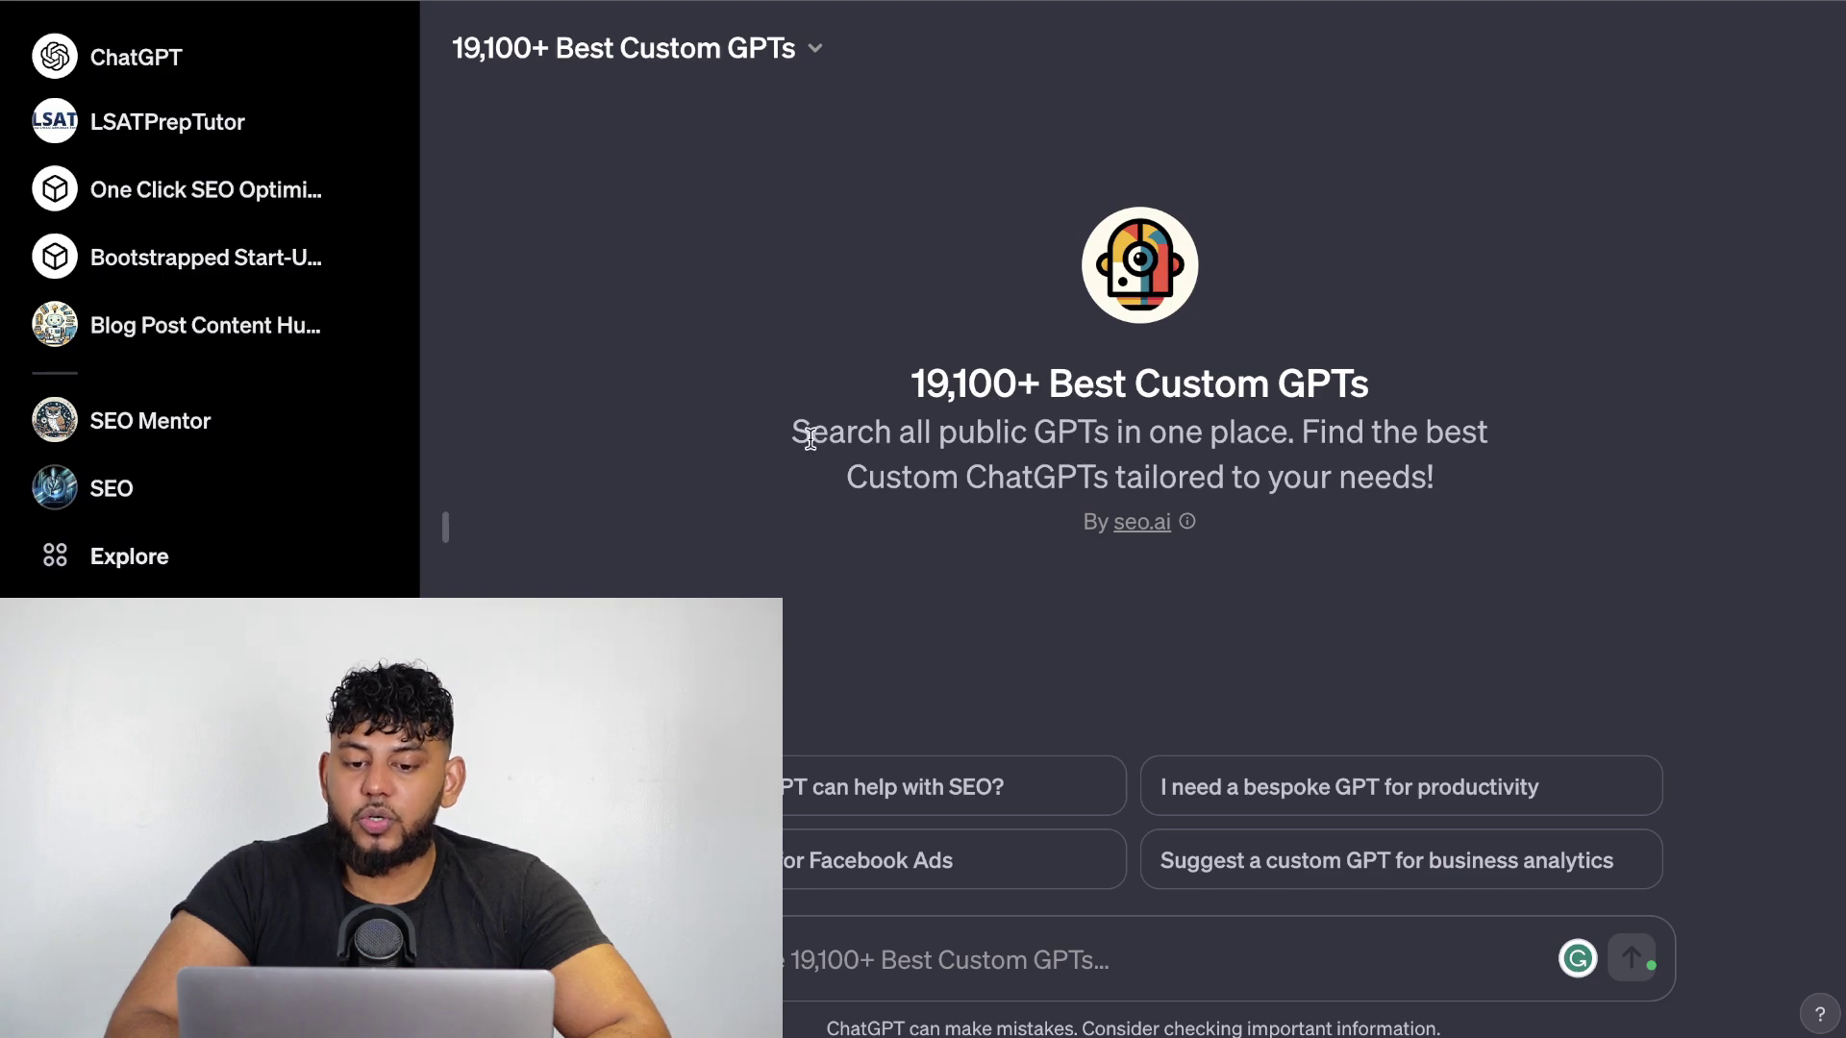
Highlight the finder's description of public GPTs, then ask it 'Find me a GPT for Facebook Ads'.
{"action": "left_click_drag", "start_coordinate": [813, 432], "coordinate": [1462, 473]}
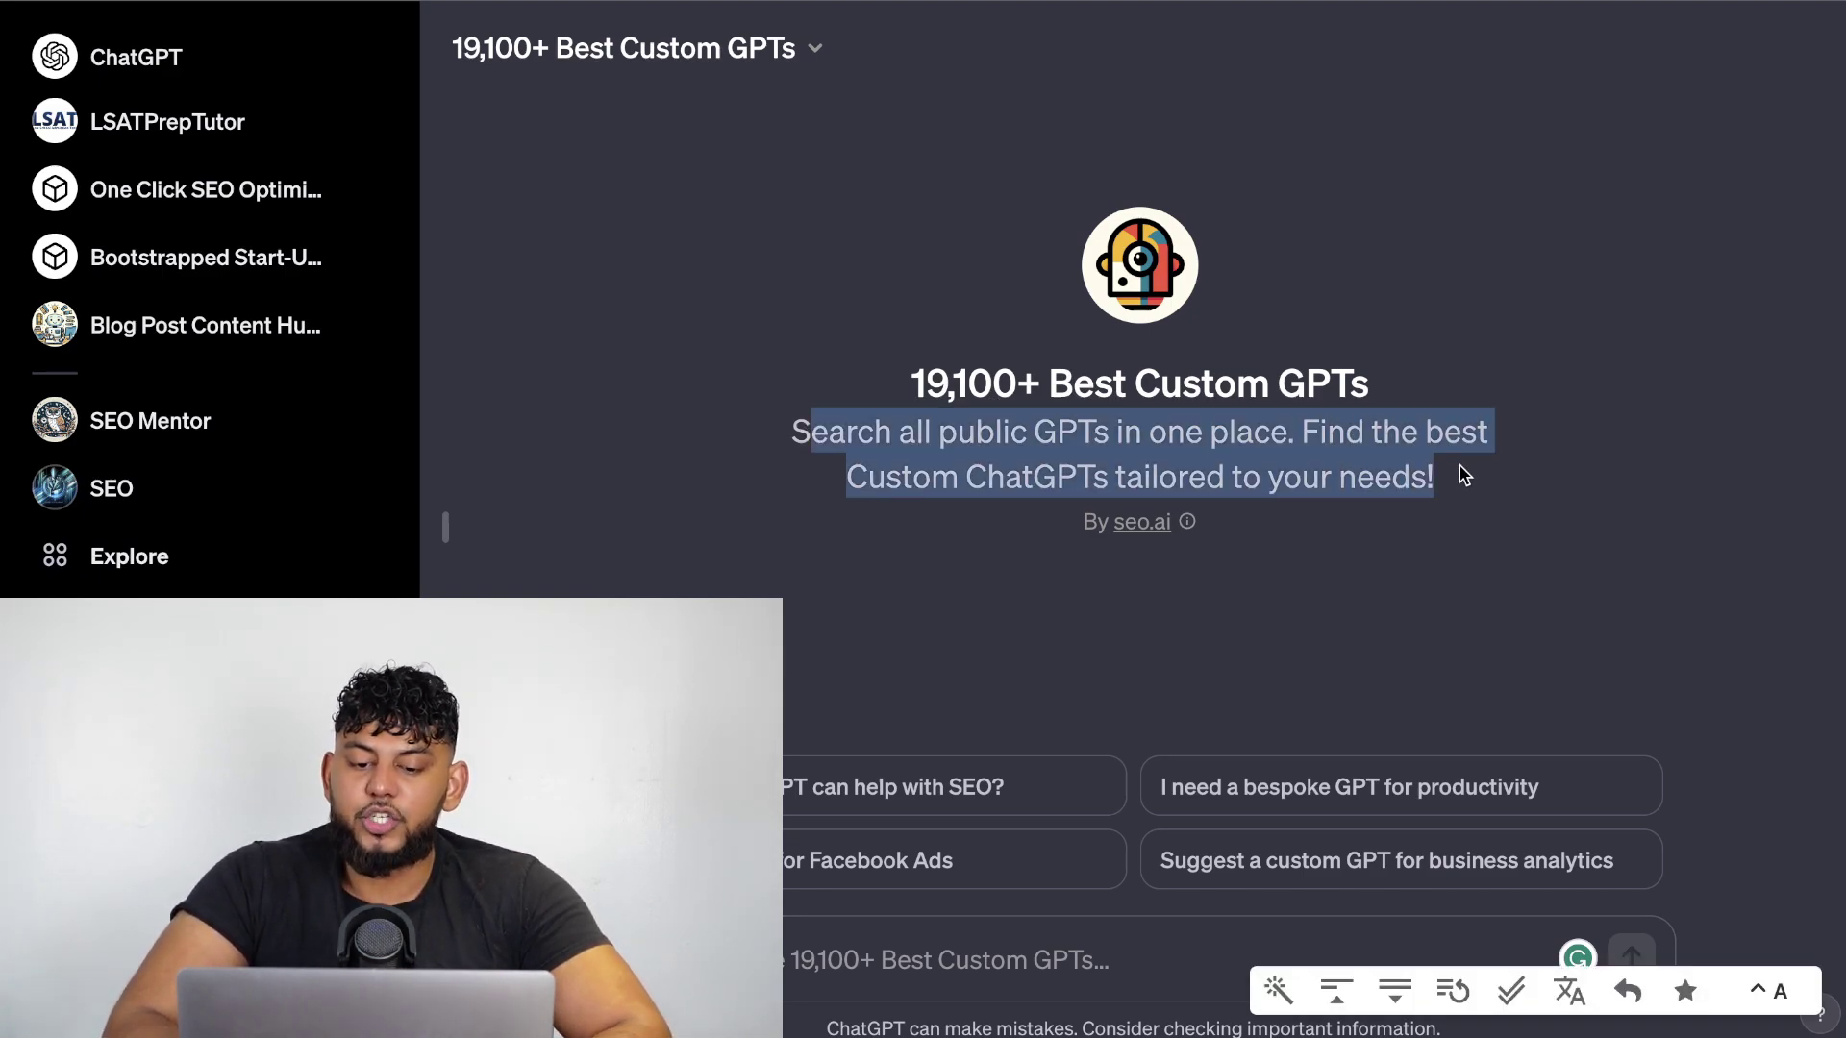
{"action": "left_click_drag", "start_coordinate": [1461, 473], "coordinate": [973, 435]}
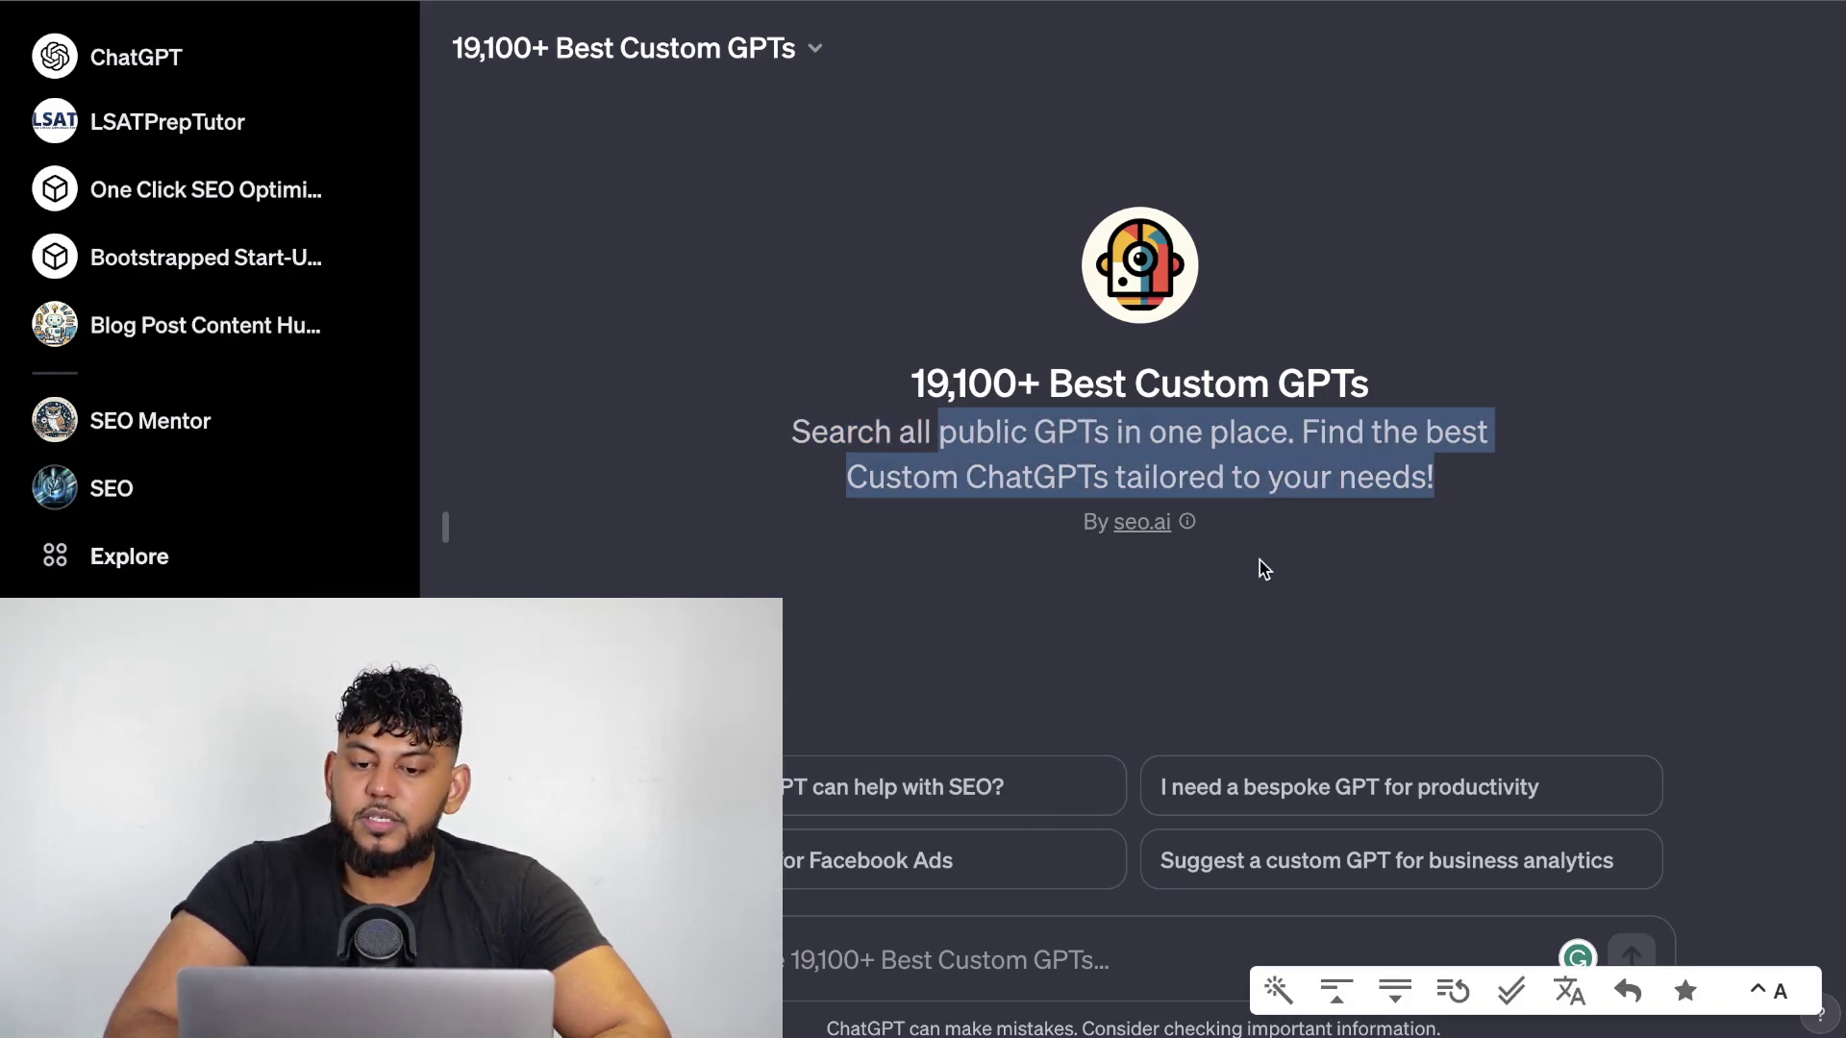
{"action": "left_click", "coordinate": [859, 862]}
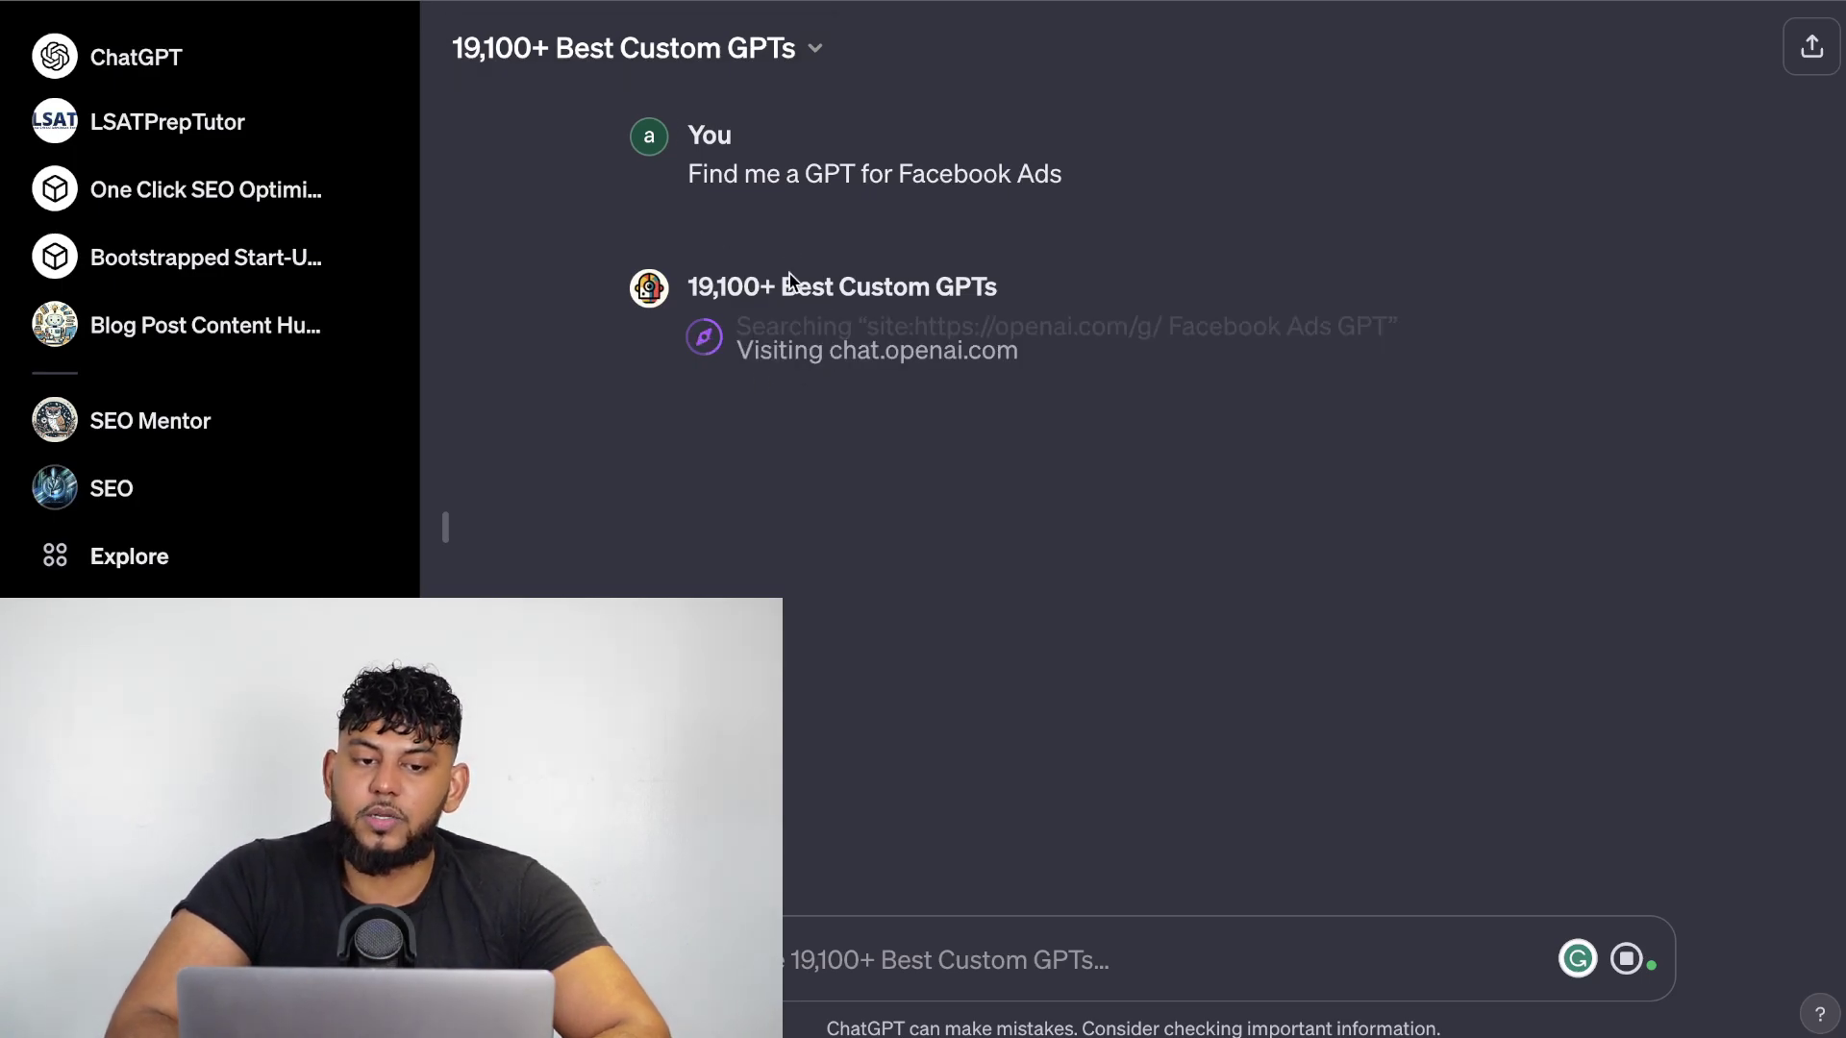
Review the finder's Facebook Ads results, such as Your META Ads Strategist, FB Ad Copy and Ad Optimizer Guru.
{"action": "key", "text": "ctrl+Tab"}
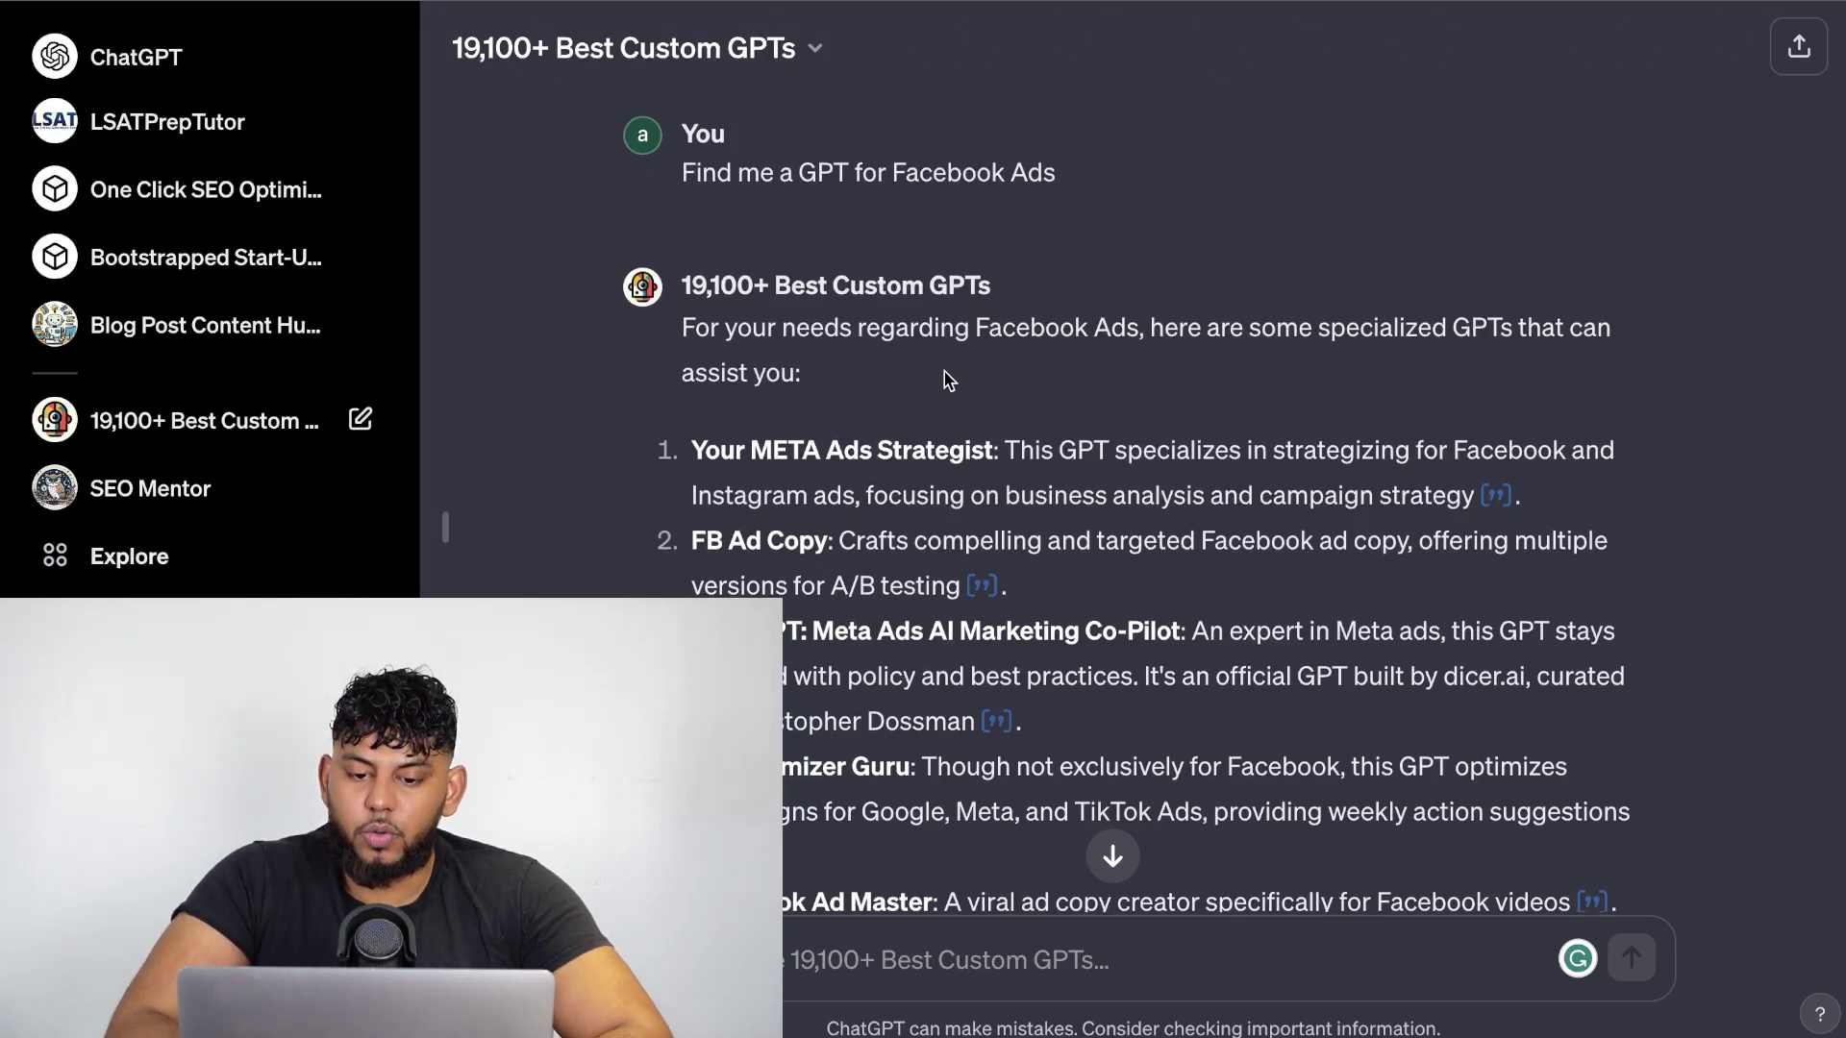
{"action": "scroll", "coordinate": [951, 380], "scroll_direction": "down", "scroll_amount": 1}
{"action": "scroll", "coordinate": [831, 375], "scroll_direction": "up", "scroll_amount": 1}
{"action": "left_click_drag", "start_coordinate": [683, 176], "coordinate": [949, 178]}
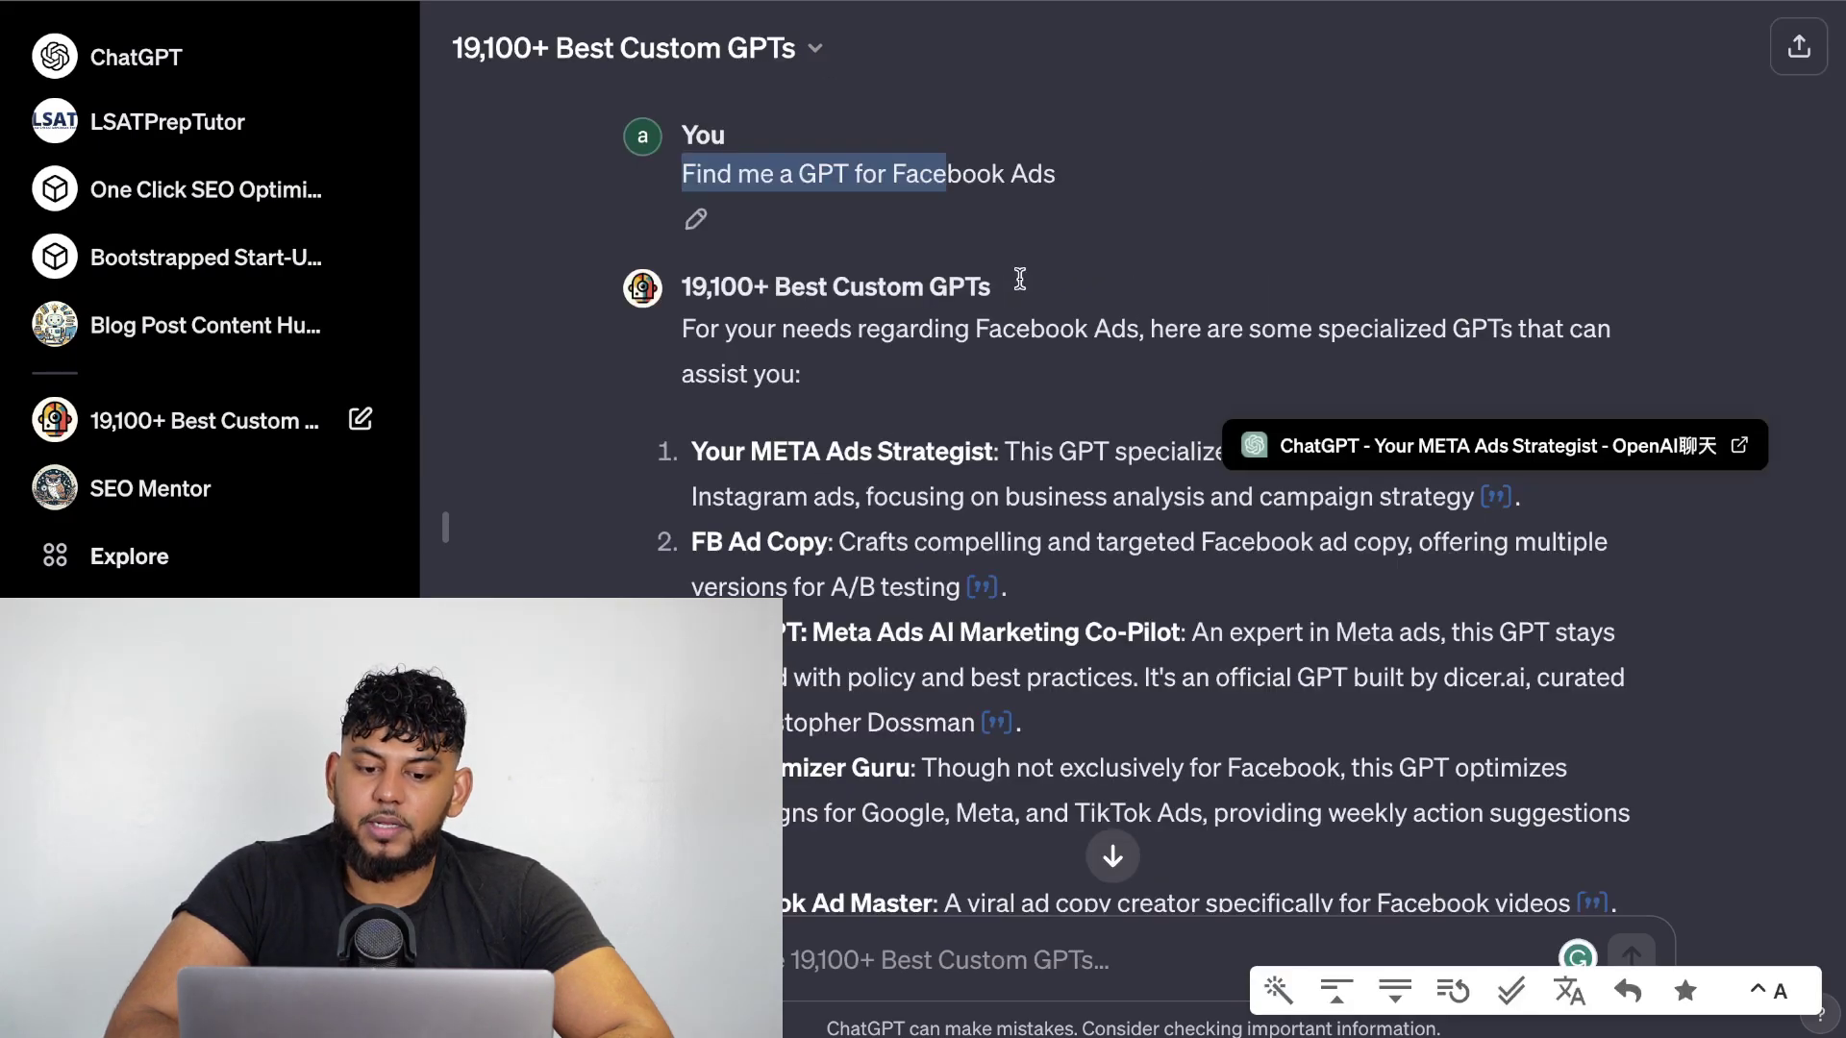
{"action": "scroll", "coordinate": [1116, 500], "scroll_direction": "down", "scroll_amount": 2}
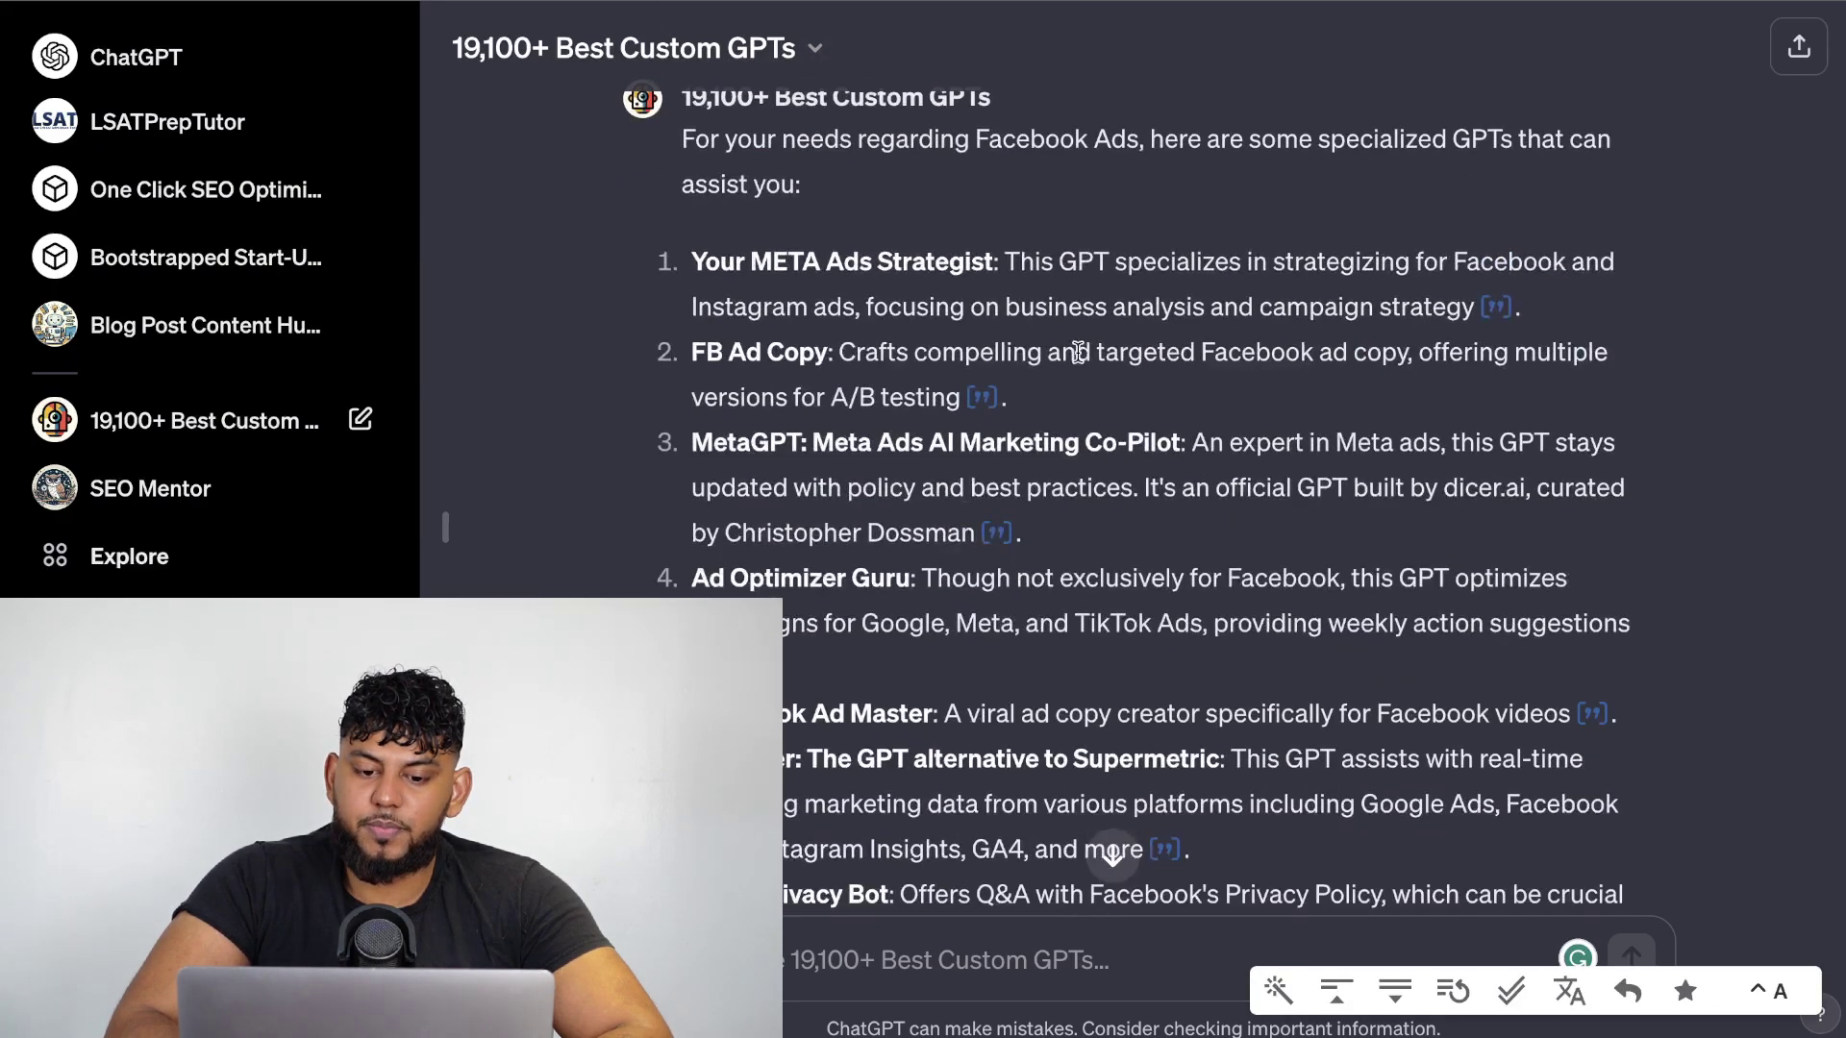
{"action": "scroll", "coordinate": [1116, 501], "scroll_direction": "down", "scroll_amount": 5}
{"action": "scroll", "coordinate": [1116, 501], "scroll_direction": "up", "scroll_amount": 7}
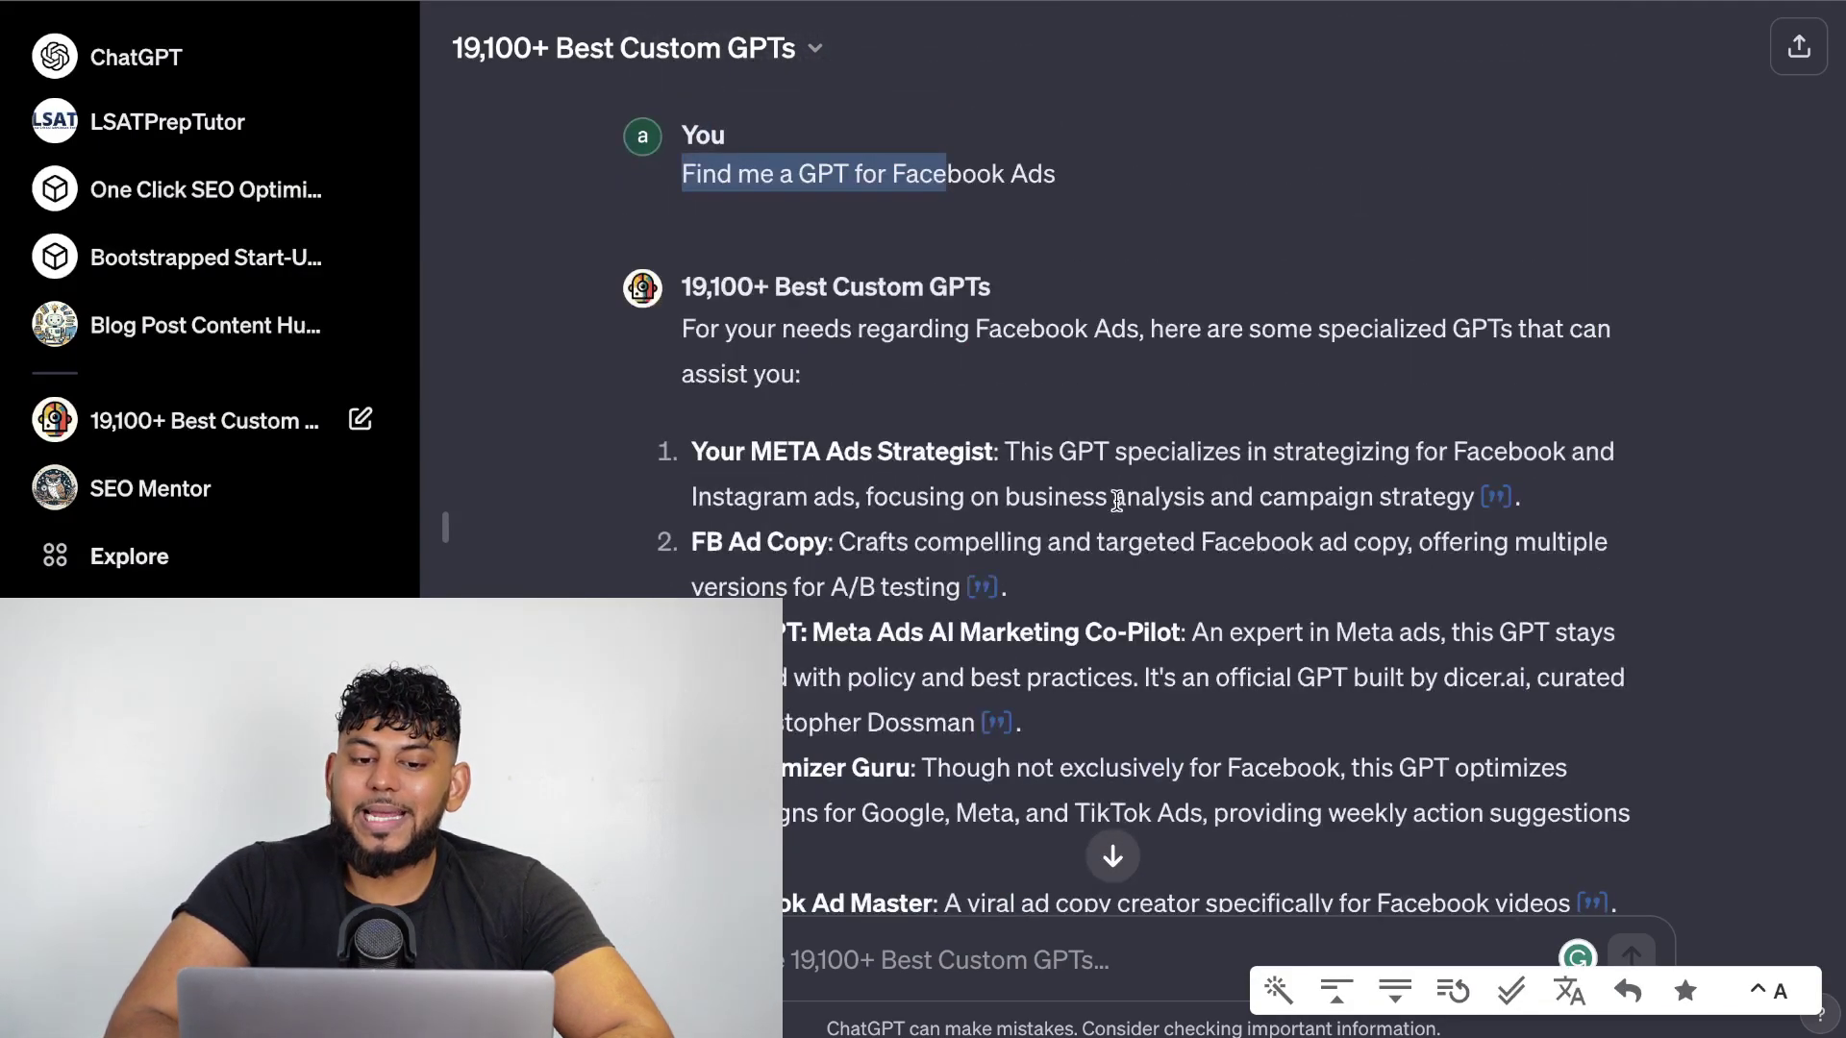